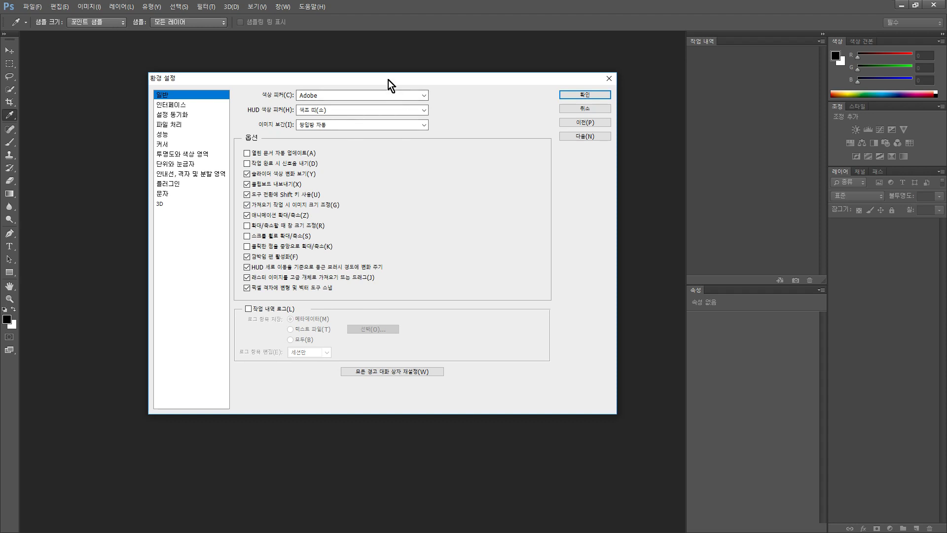
Set the interface color theme to the lightest gray in the preferences after trying the other themes.
click(210, 108)
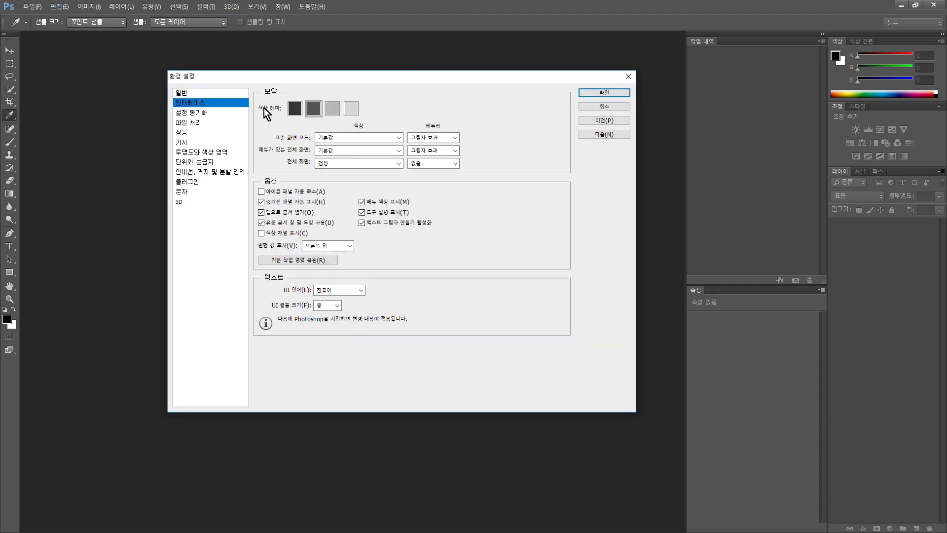
click(296, 108)
click(315, 112)
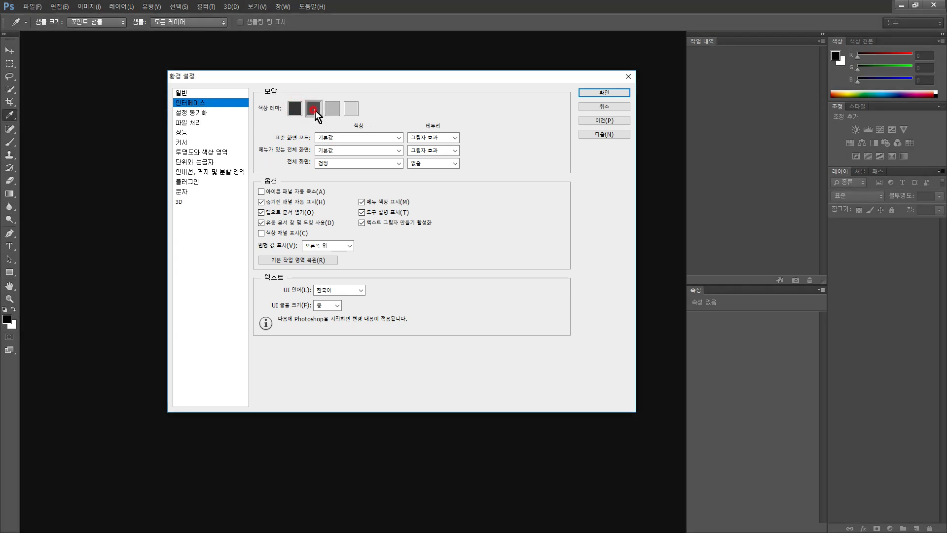
click(330, 109)
click(348, 110)
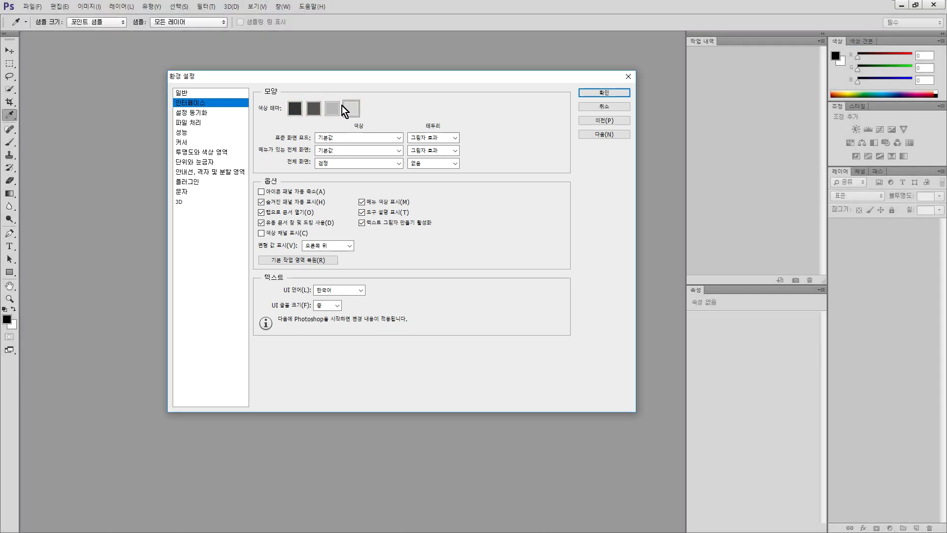
Turn off automatic saving of recovery information in the file handling preferences.
click(195, 126)
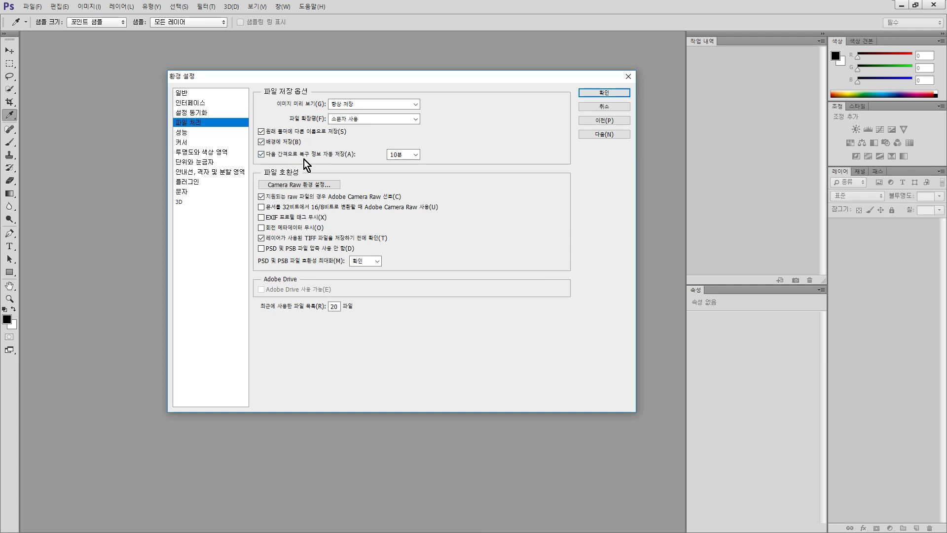
click(262, 154)
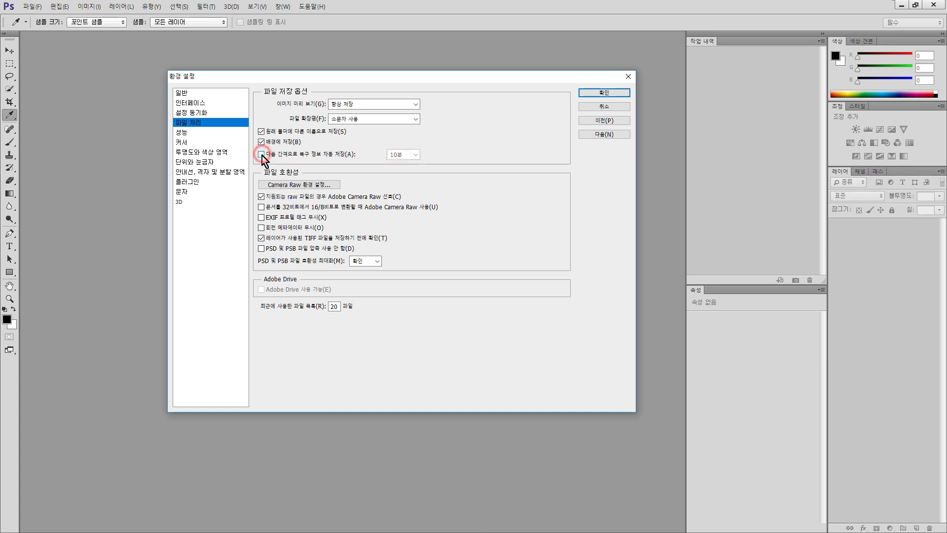
Raise the number of history states to 1000 in the performance preferences, check the Type preferences and apply the settings.
click(186, 134)
mouse_move(466, 174)
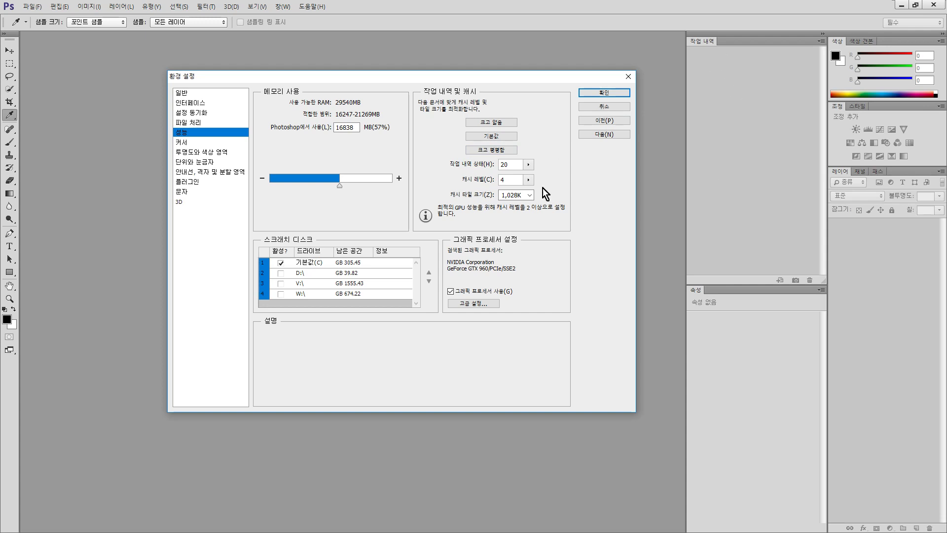
mouse_move(528, 170)
click(527, 164)
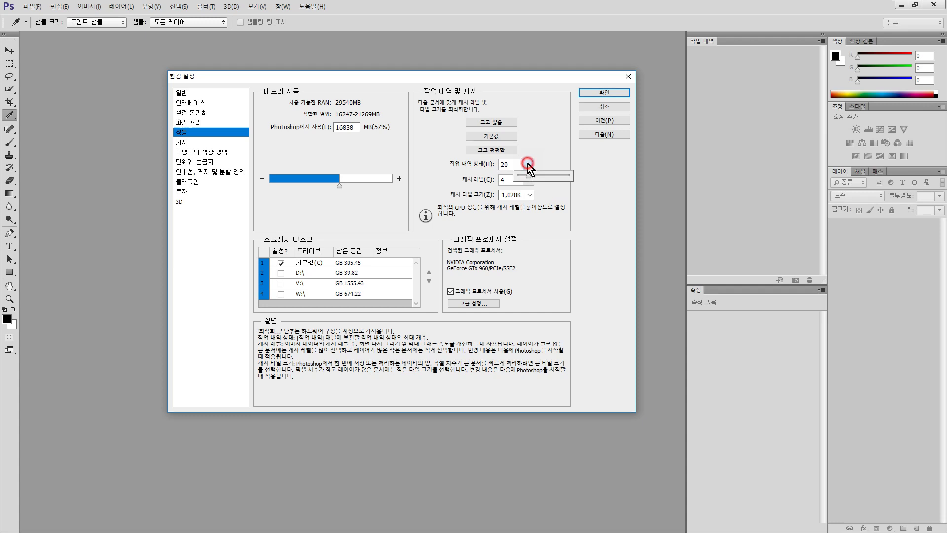
drag(529, 176, 611, 176)
click(606, 188)
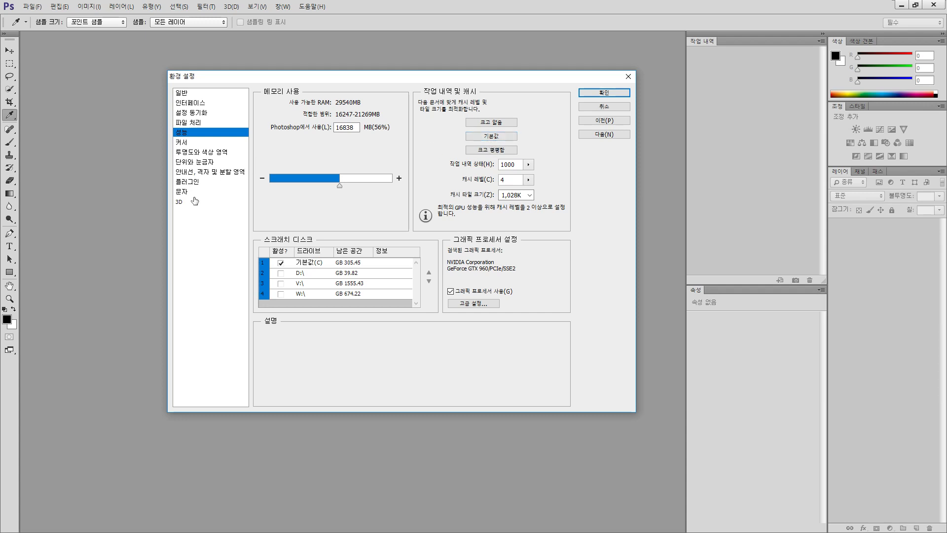
click(184, 191)
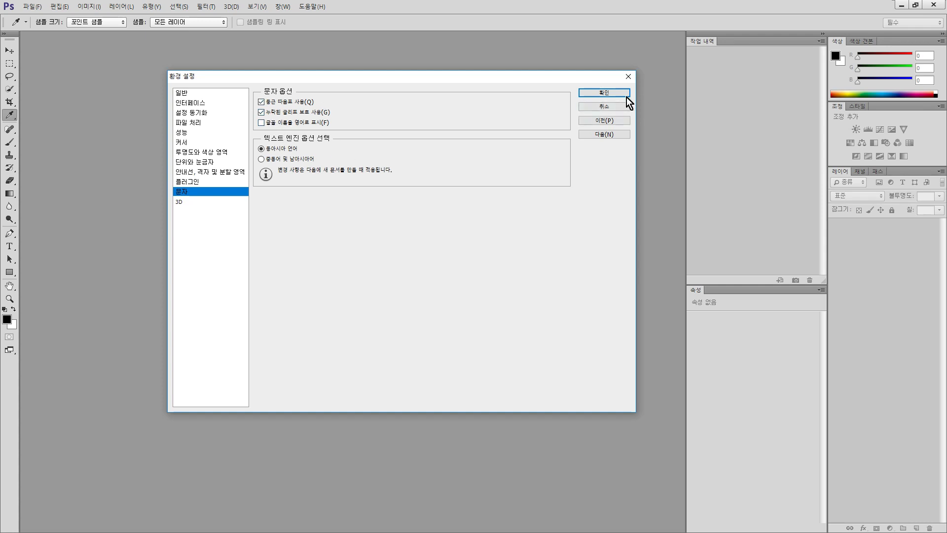
click(600, 93)
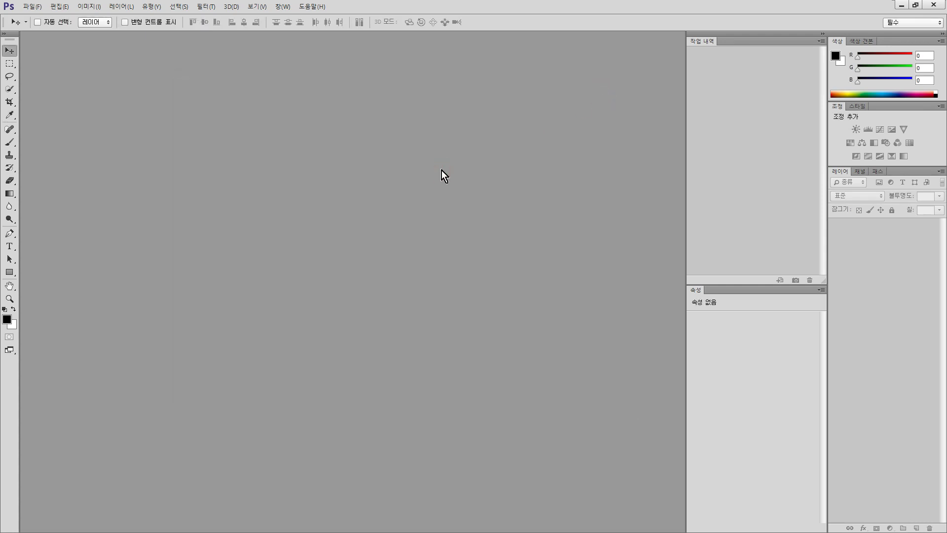
Create a new 1000 × 1000 pixel document at 72 pixels/inch in 8-bit RGB with a white background.
key(ctrl+n)
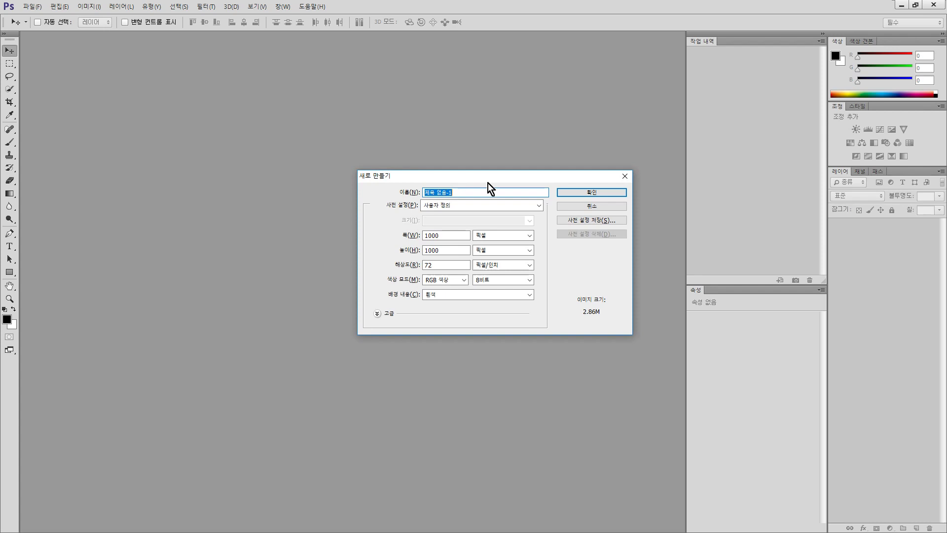
click(454, 235)
click(450, 249)
click(593, 198)
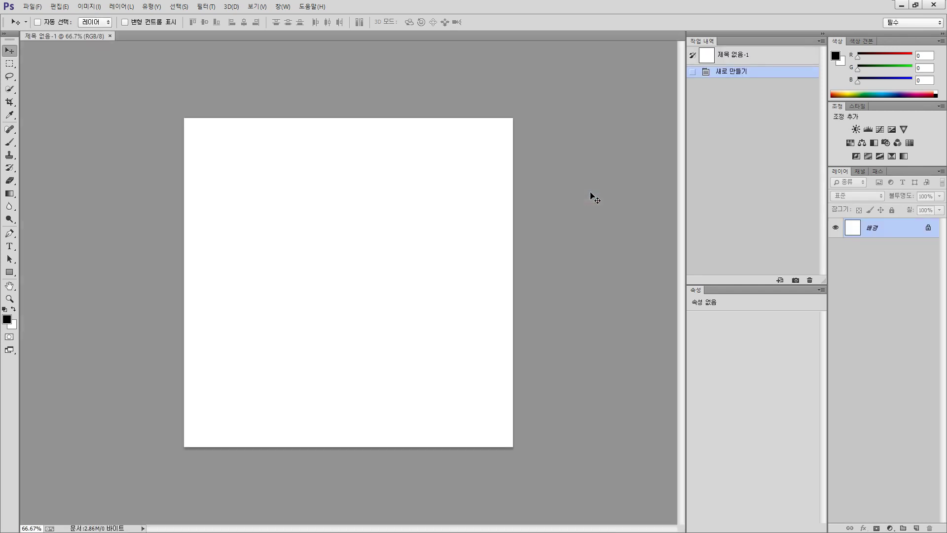
click(462, 201)
Add a text layer with the four lines asdfasdfsdf, asfasdfsdfasdf, sadfsadfsadf and asdfsdfasdfsdfsdfasdf.
click(9, 247)
click(292, 233)
text(asdf)
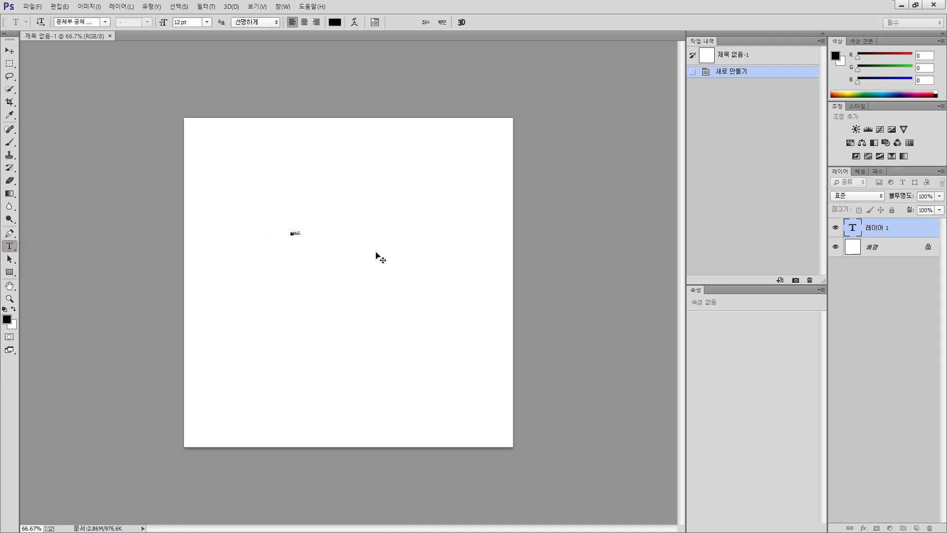
text(asdfasdffsdfasdf)
key(ctrl)
key(ctrl+Return)
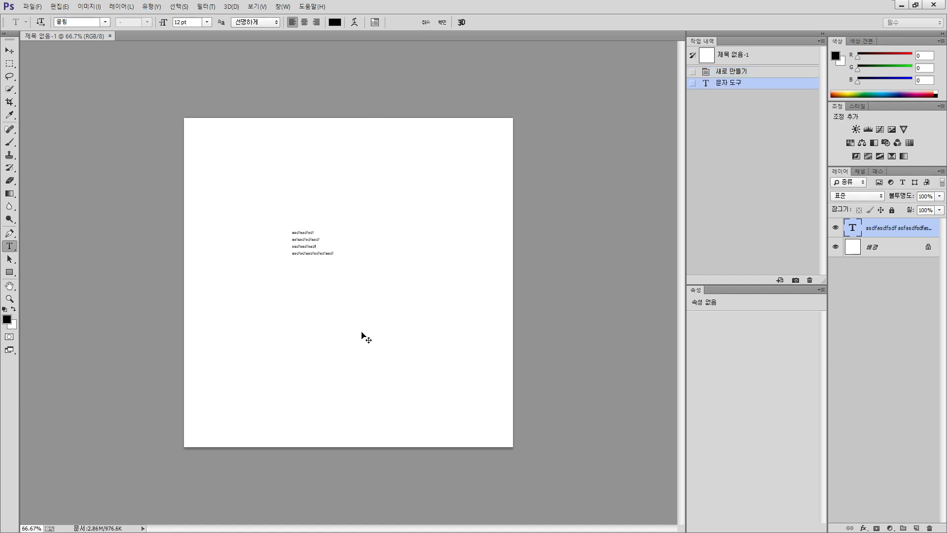
Enlarge the text to about 498% proportionally with Free Transform and move it nearer the middle of the canvas.
click(9, 50)
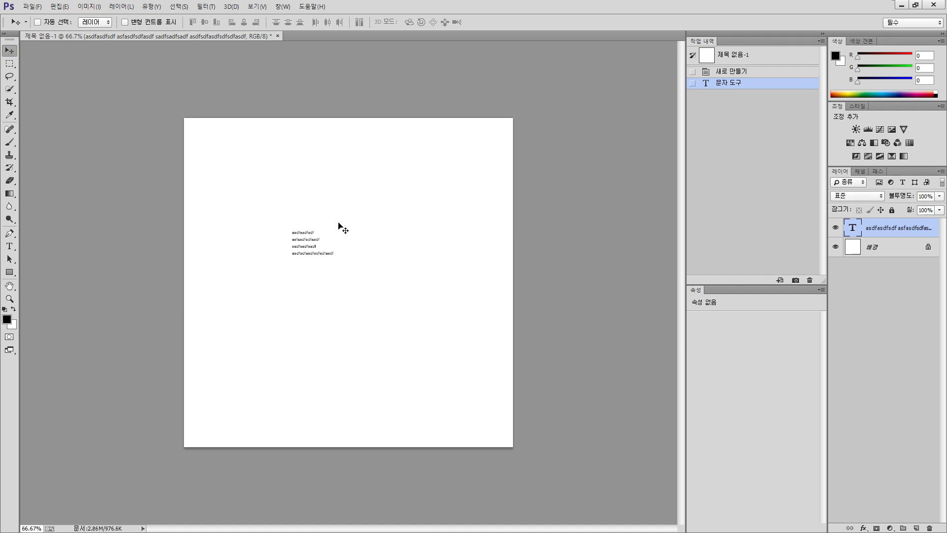
click(56, 7)
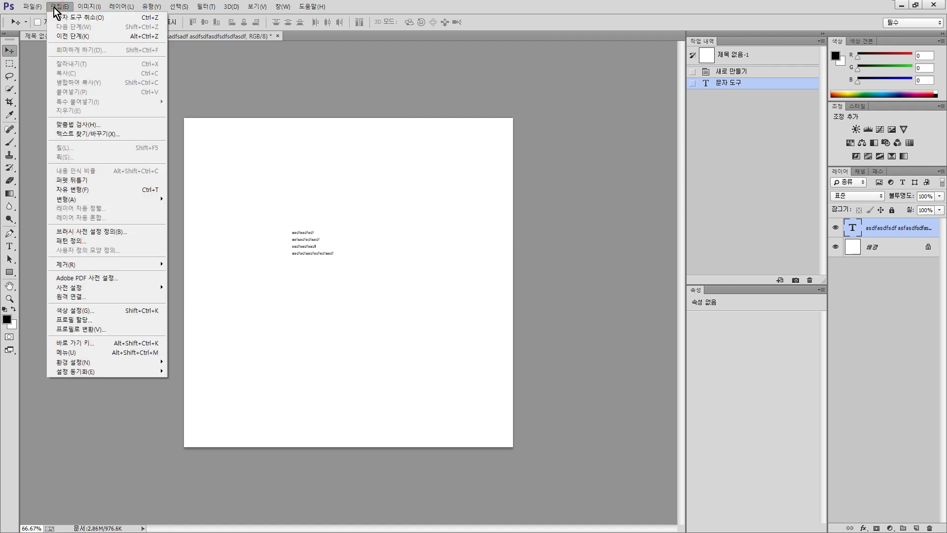
click(116, 190)
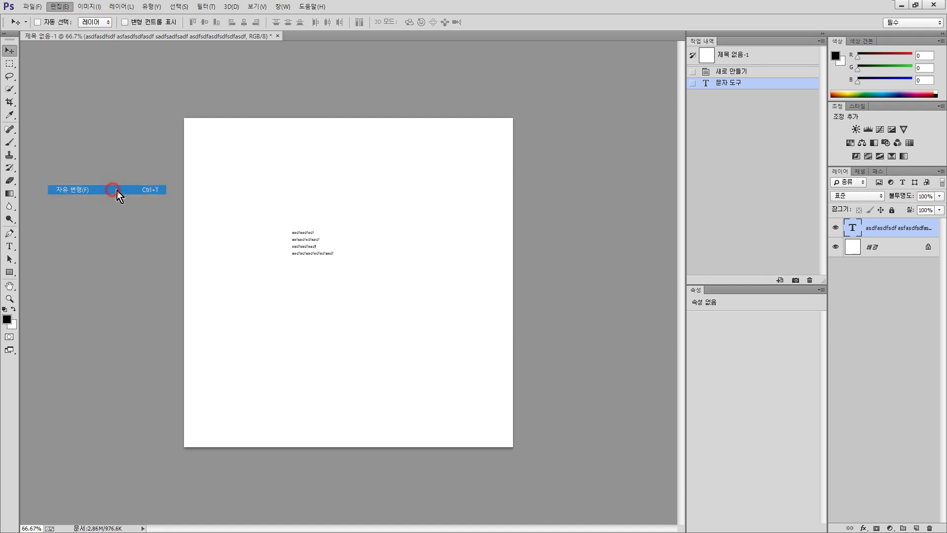
drag(334, 257, 409, 297)
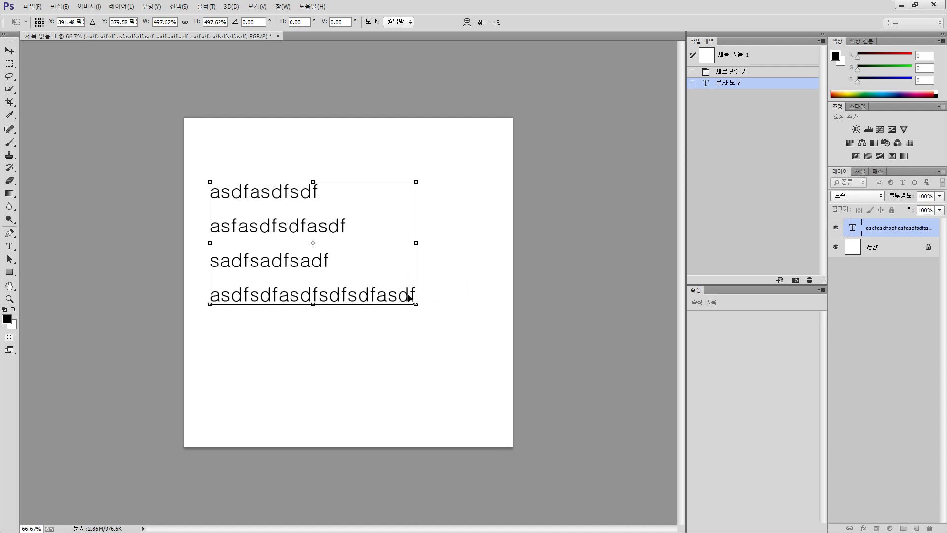
drag(378, 269, 421, 277)
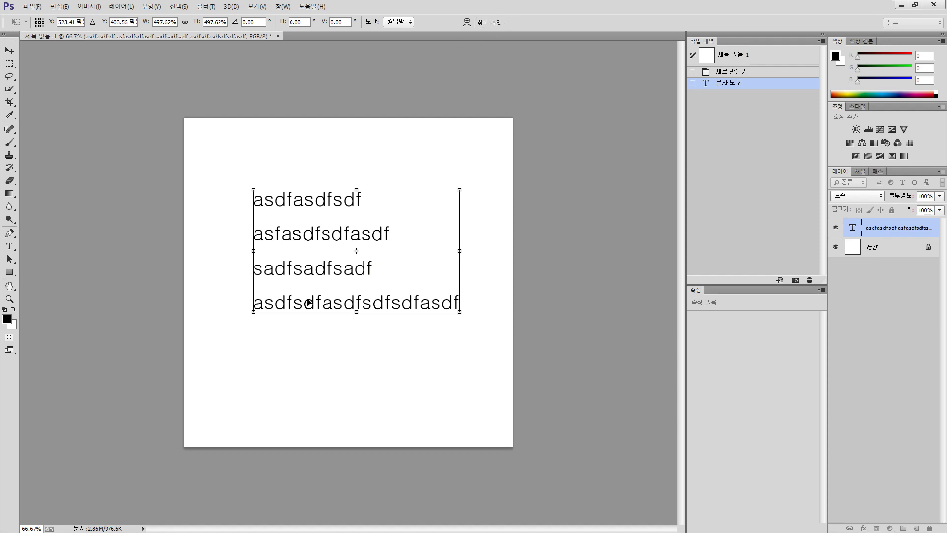
double_click(396, 256)
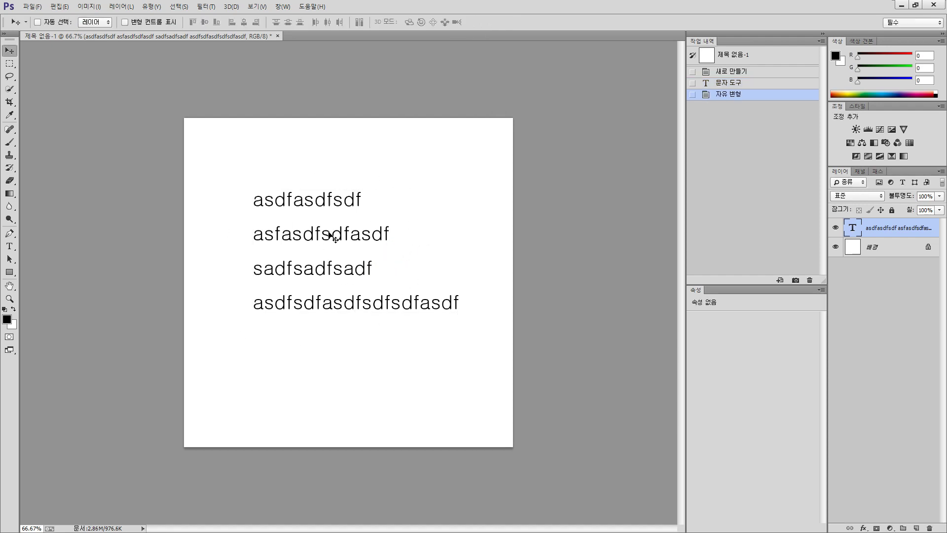
Try to apply the 문체부 궁체 정자체 font to all four lines of the Latin text.
click(10, 249)
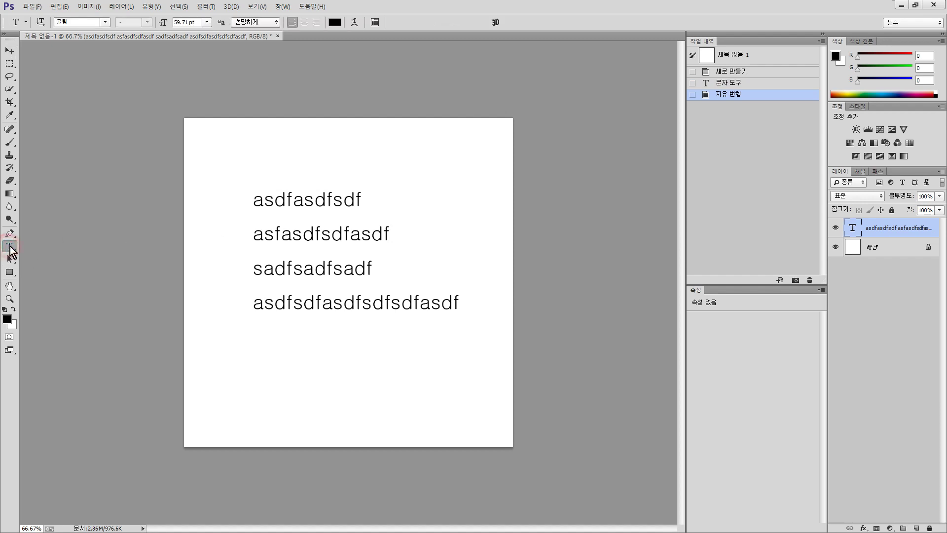
drag(263, 234, 397, 236)
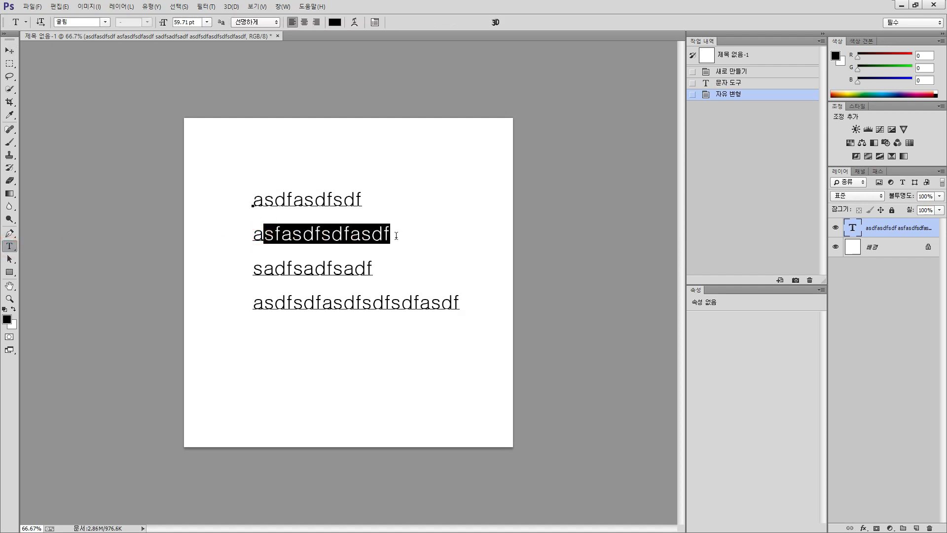
drag(264, 302, 479, 307)
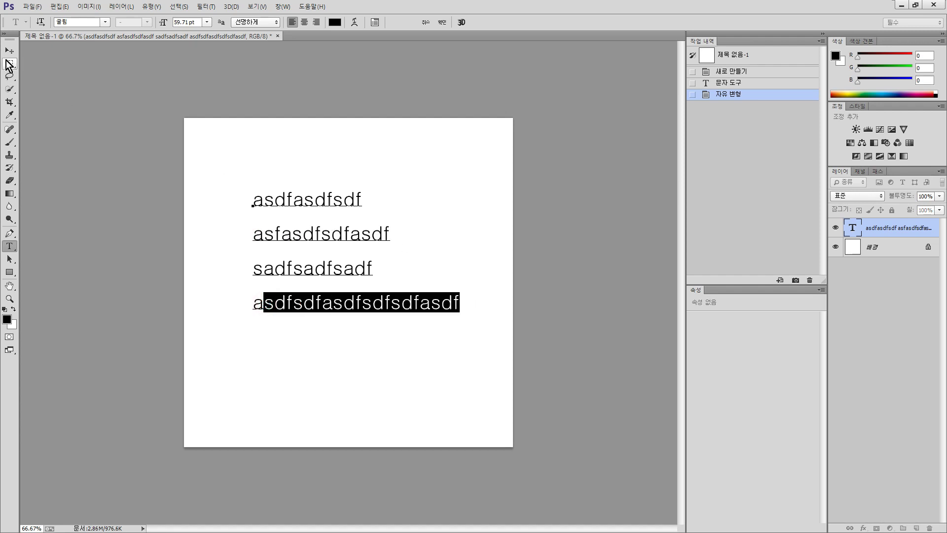
double_click(298, 233)
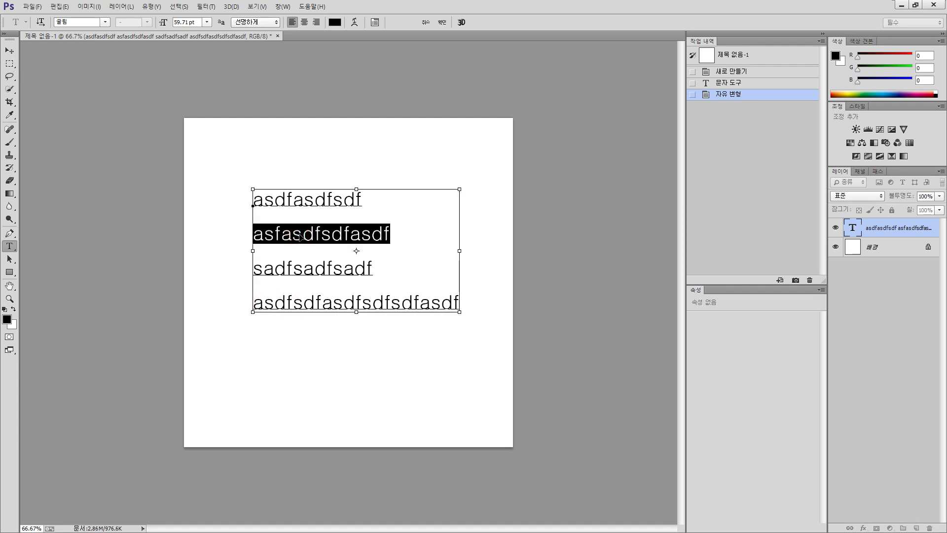
key(ctrl+a)
click(103, 24)
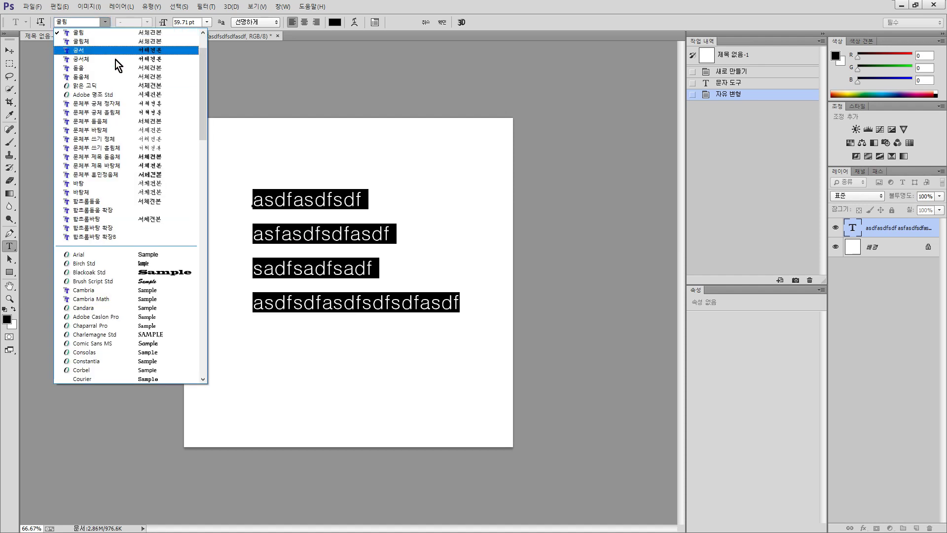
click(114, 105)
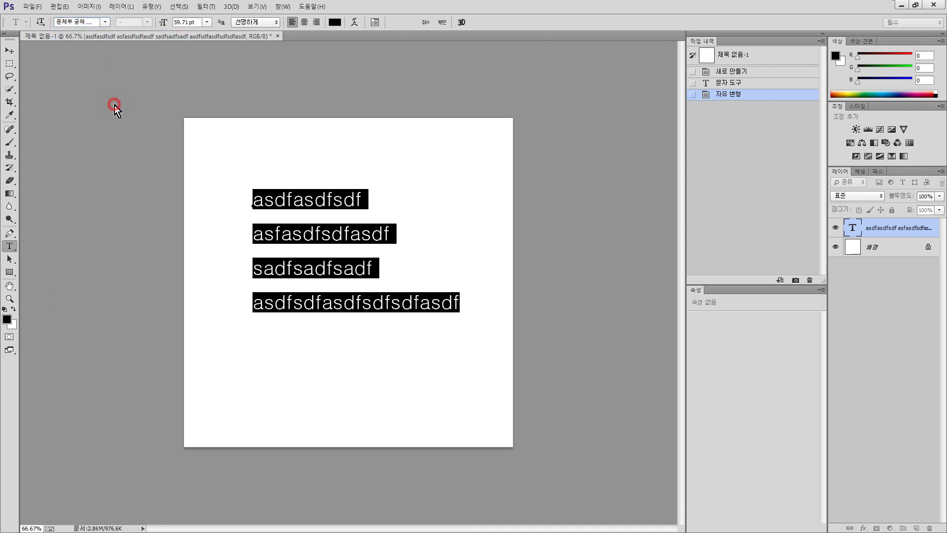
click(320, 228)
drag(281, 254, 374, 269)
drag(323, 301, 518, 312)
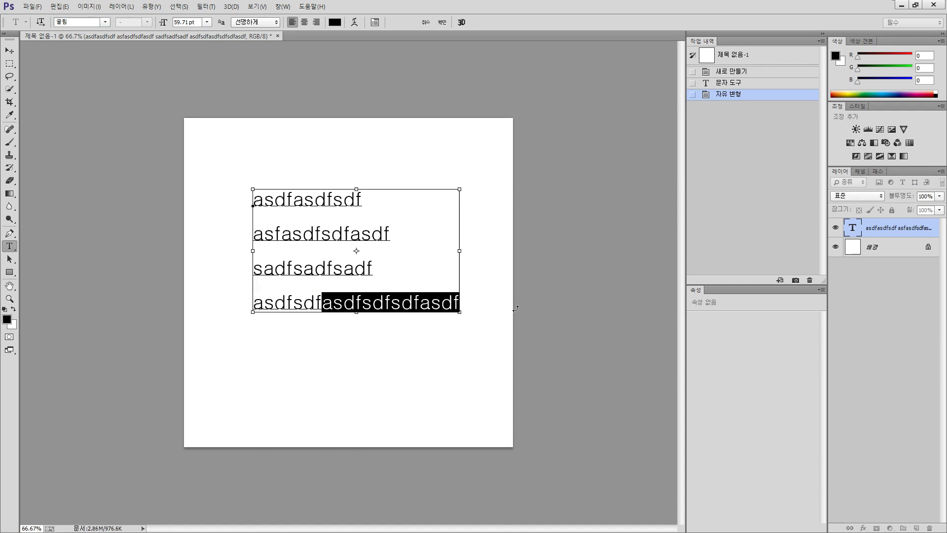
Replace all the text in the layer with the three lines 김김김, 이이이 and 나나나.
key(ctrl+a)
text(김)
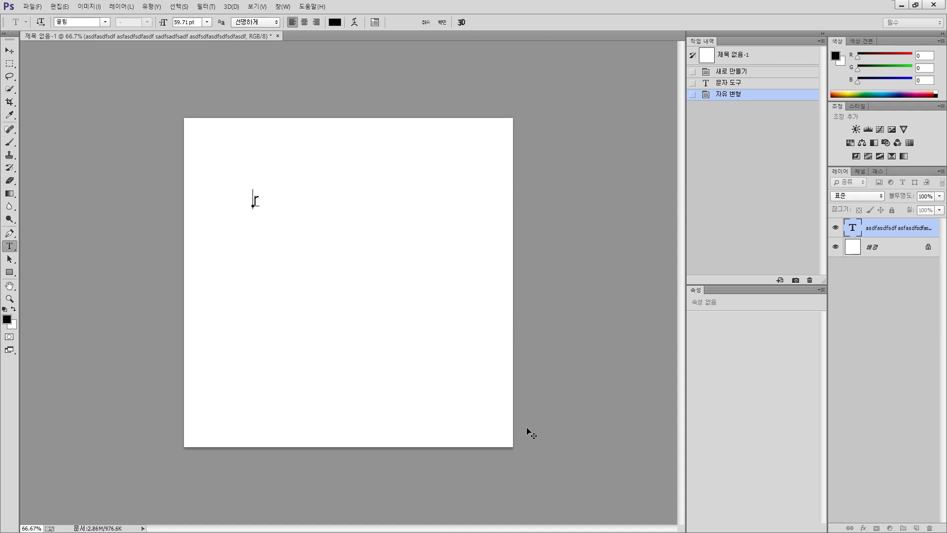
text(김김 )
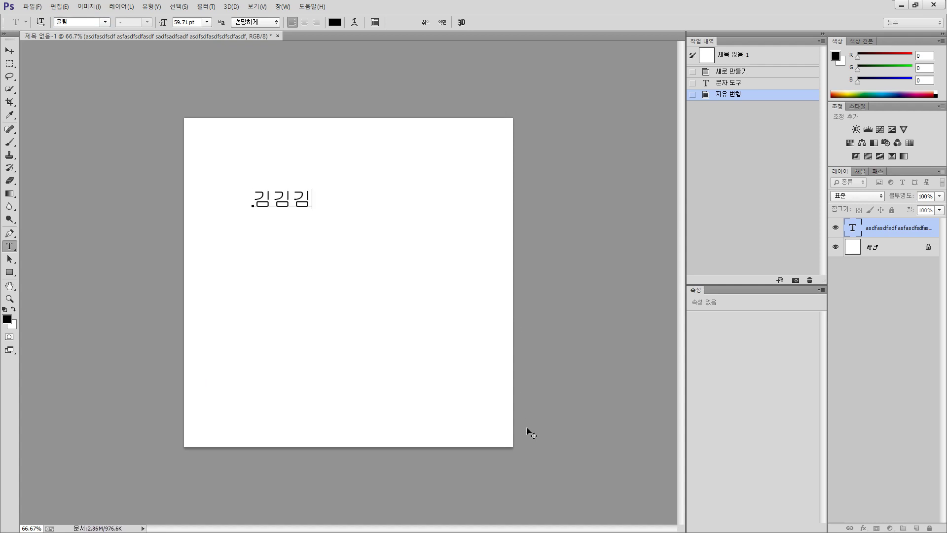
text(이이이 )
text(나나나)
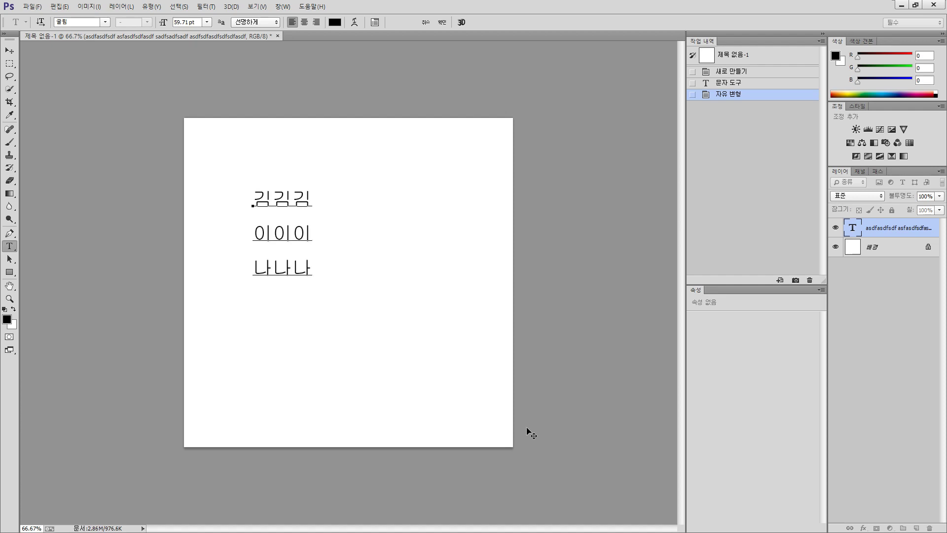
key(ctrl+Return)
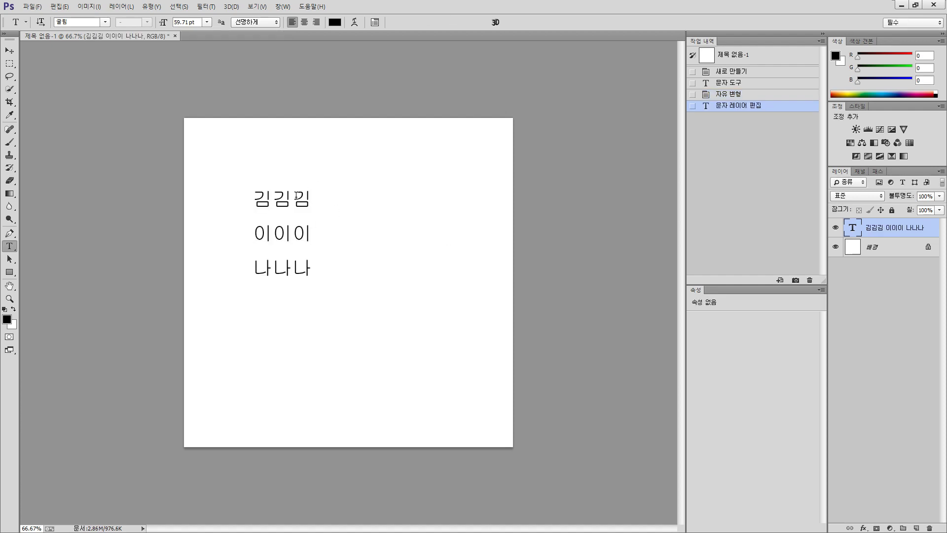
Change the font of all the Korean text to 문체부 궁체 정자체 and move the text block toward the canvas center.
double_click(297, 196)
key(ctrl+a)
click(107, 22)
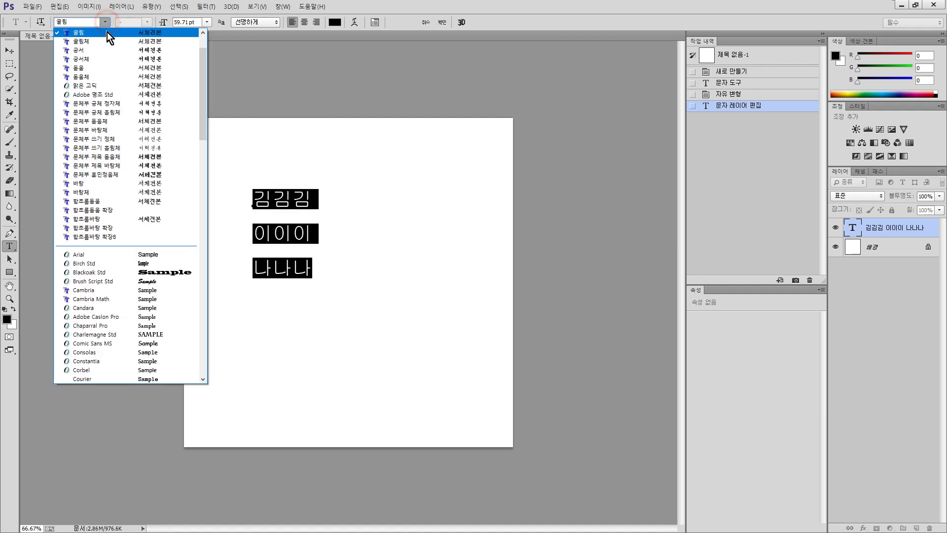
click(119, 107)
click(312, 269)
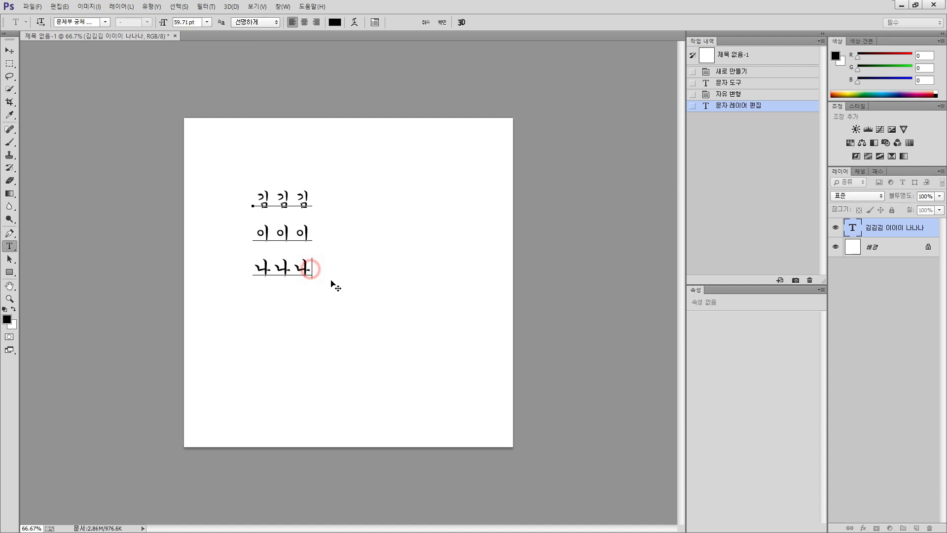
click(9, 50)
drag(290, 206, 340, 227)
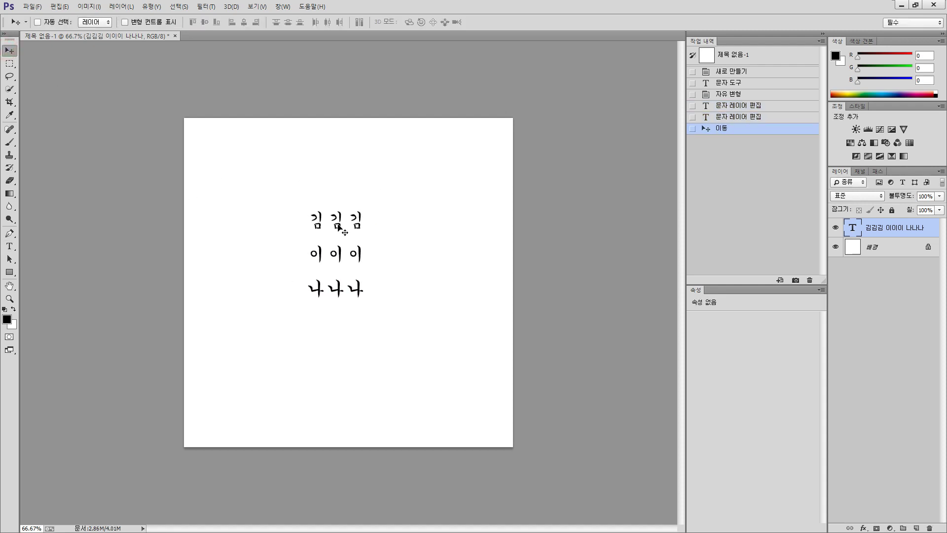
Add a fourth line reading 김 below the 나나나 line of the text layer.
click(10, 246)
click(324, 282)
click(384, 291)
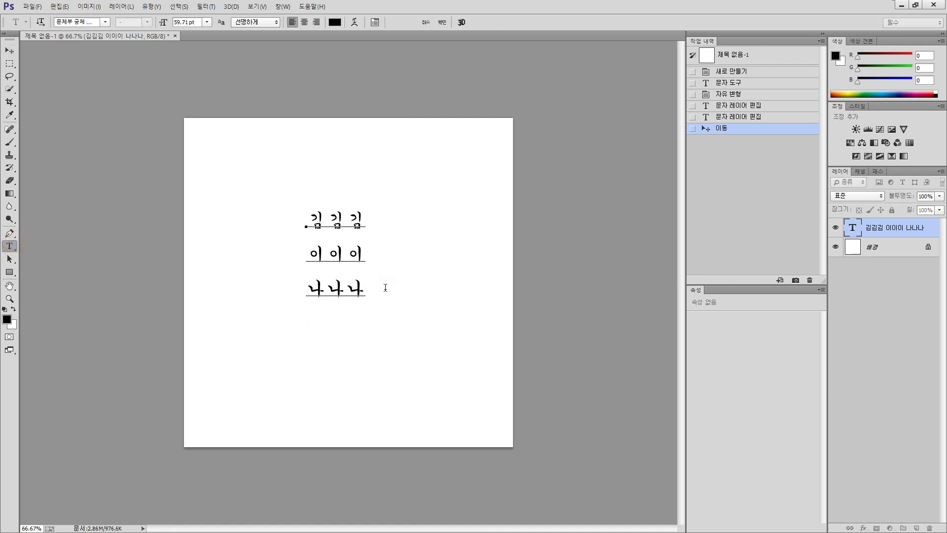
text(ㄱㅣㅁ)
click(9, 50)
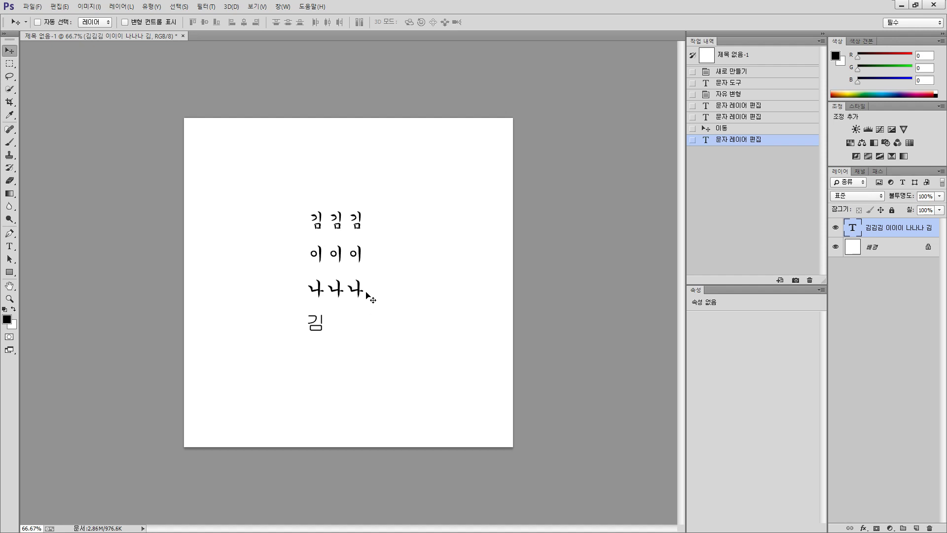
Turn off missing glyph protection (누락된 글리프 보호 사용) in the type preferences.
key(ctrl+k)
click(181, 192)
drag(318, 82, 564, 115)
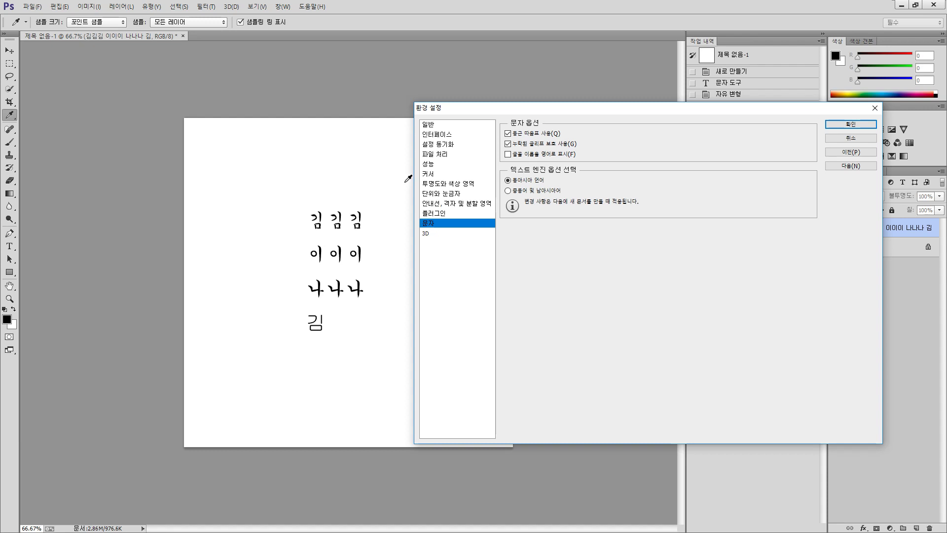
click(508, 144)
click(859, 127)
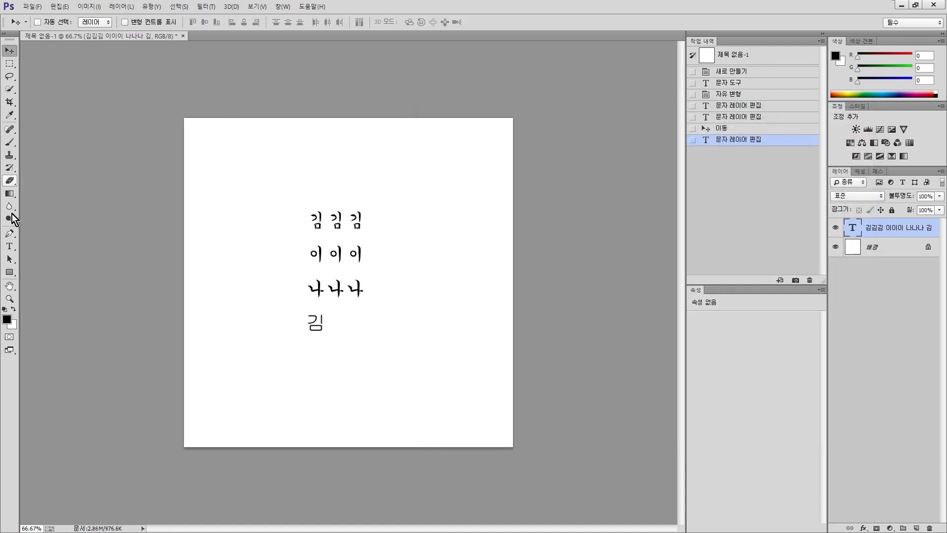
Delete the fourth line 김 from the text layer.
click(9, 246)
drag(321, 322, 286, 322)
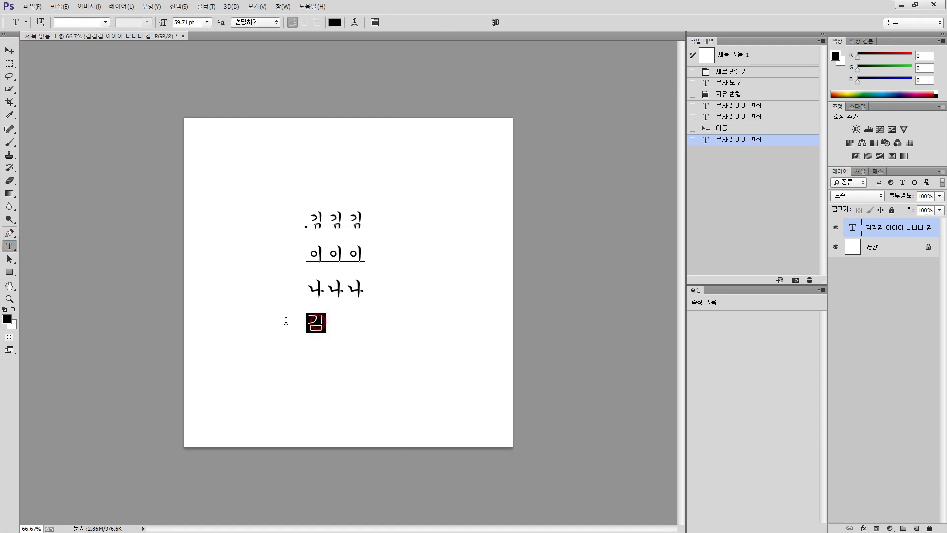
key(BackSpace)
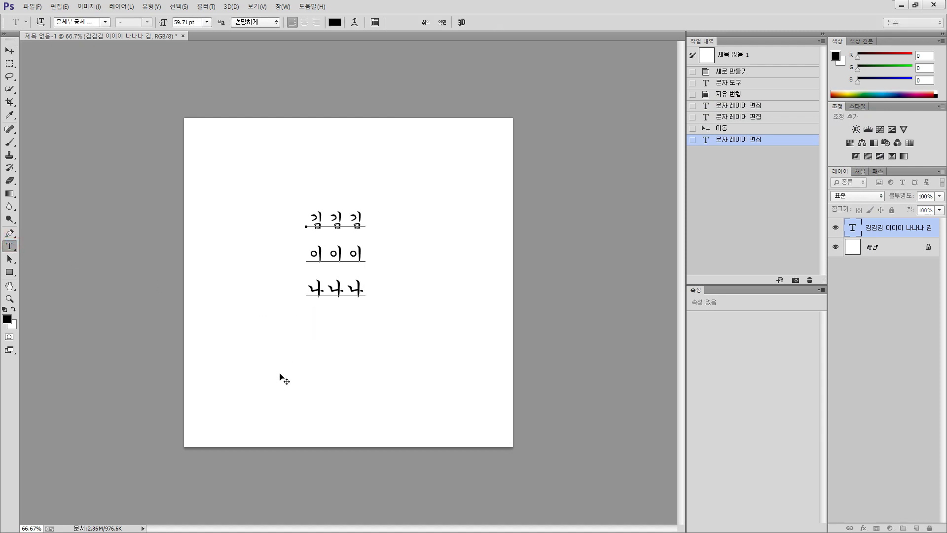
key(ctrl+Return)
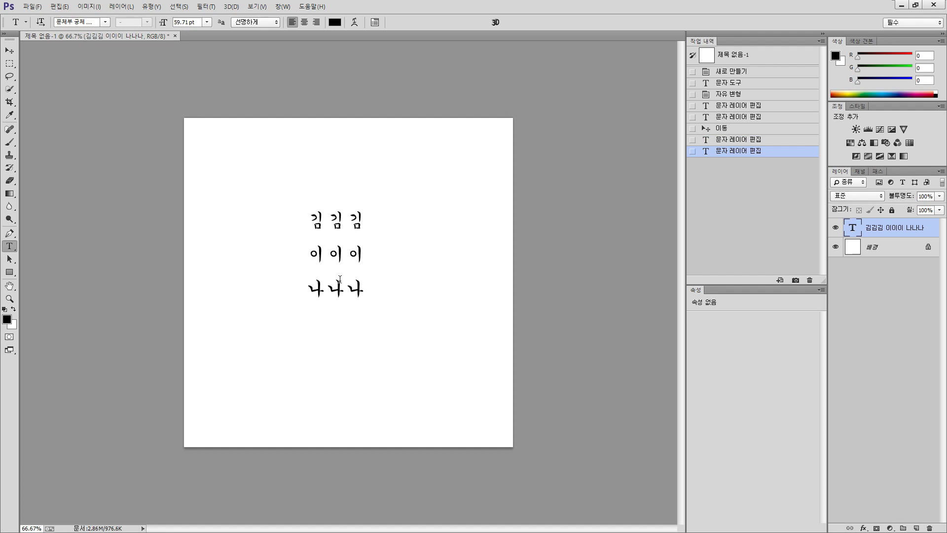
Add a fourth line reading 김김김 below the 나나나 line in the same calligraphic font and commit the text.
click(389, 293)
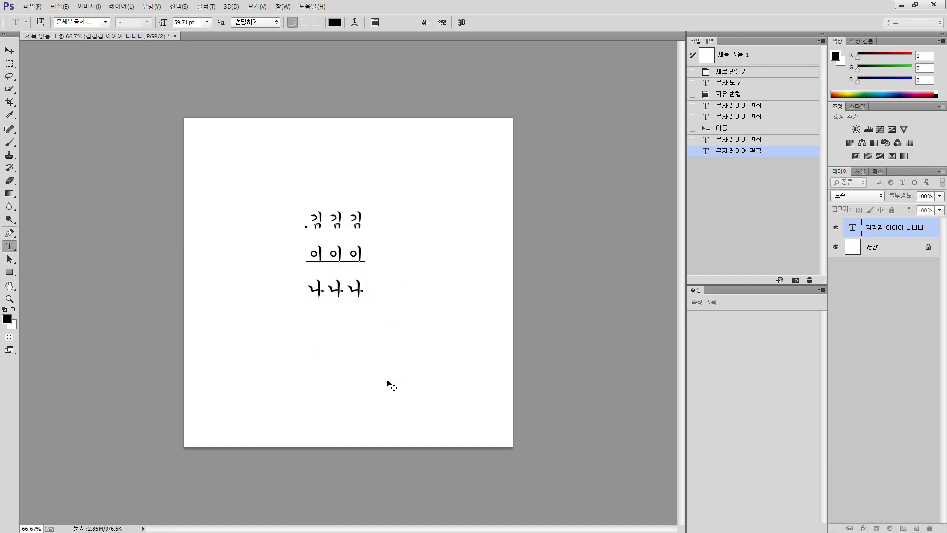
text(ㅁ)
text(ㅣ)
text(ㅁ김ㄱ미)
key(BackSpace)
key(BackSpace)
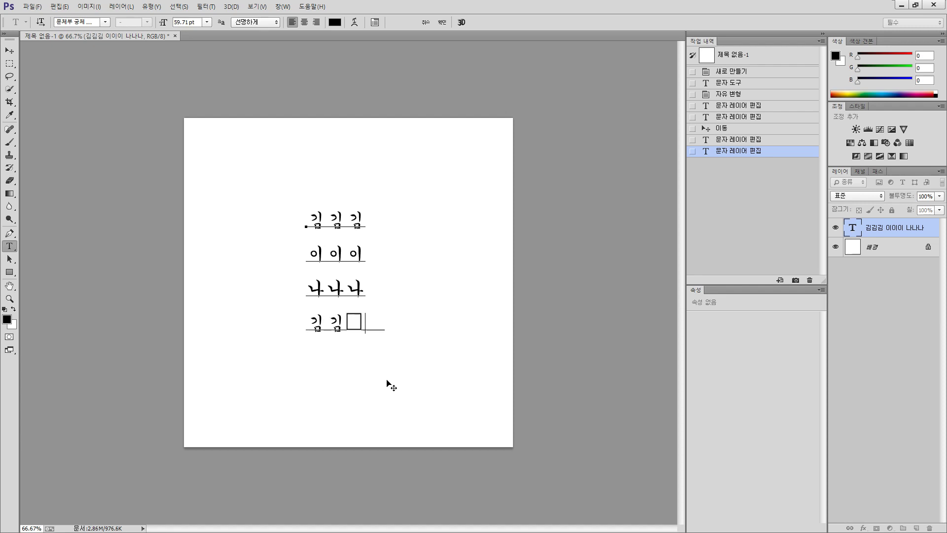
text(김)
key(ctrl)
key(ctrl+Return)
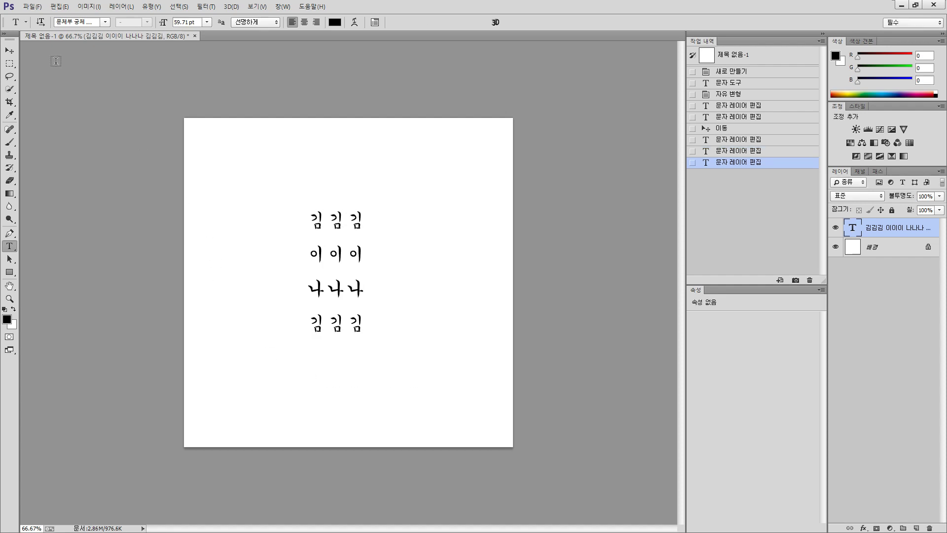
Try the full screen mode with menu bar, pan the canvas in it, and return to standard screen mode.
key(v)
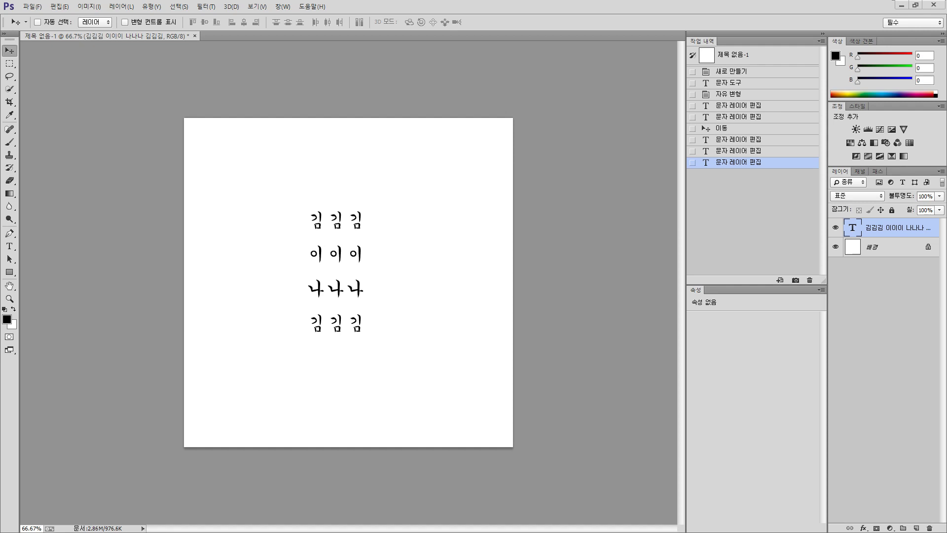
click(381, 245)
key(f)
key(f)
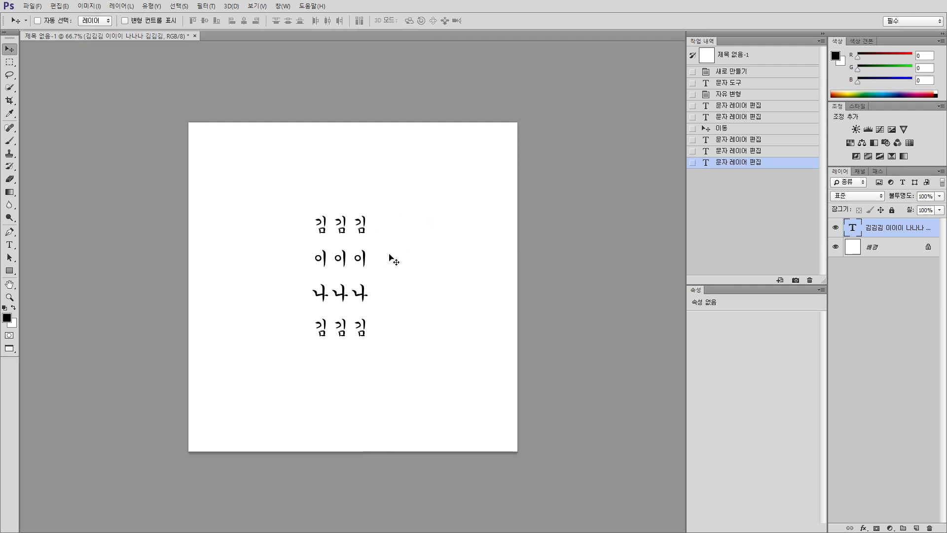
key(space)
drag(467, 248, 339, 278)
drag(289, 310, 343, 280)
key(f)
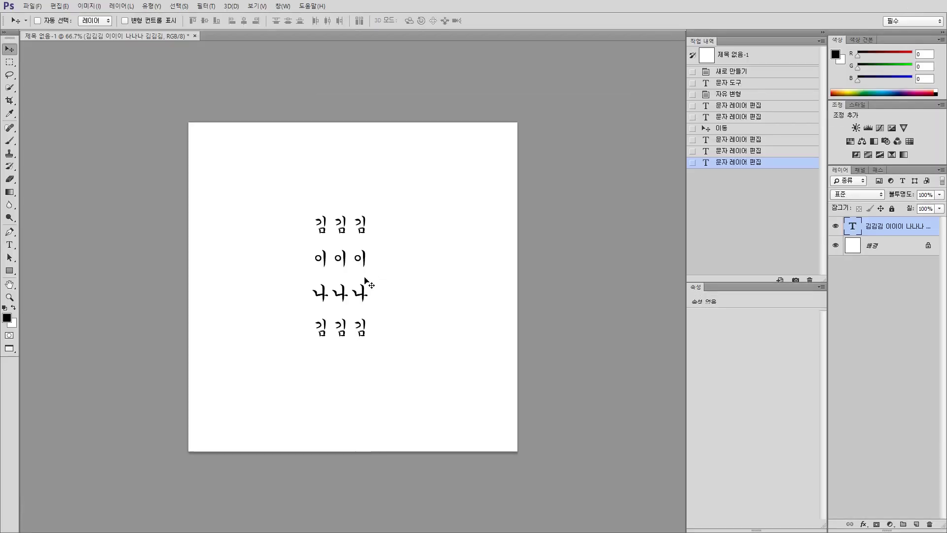
key(f)
key(f)
key(f)
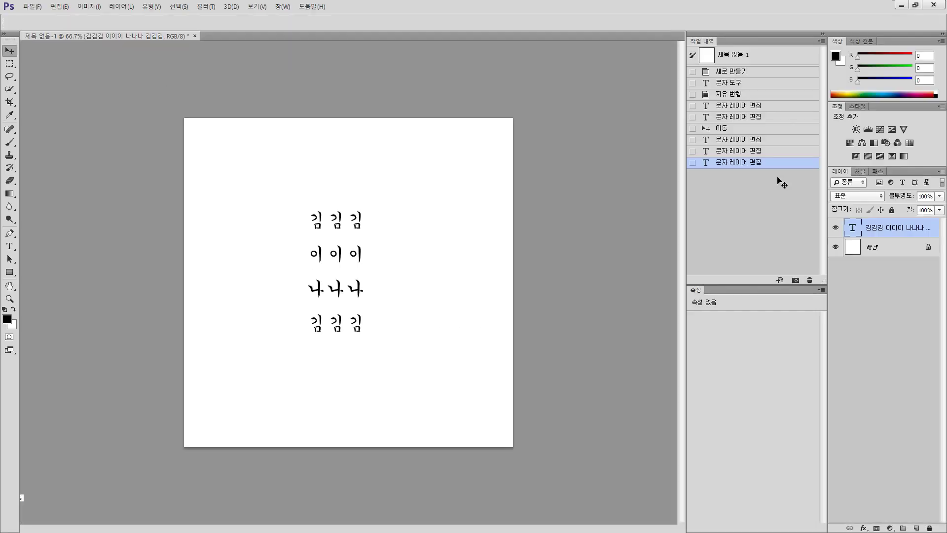
Preview the document in full screen mode with menu bar and in full screen mode, returning to standard screen mode.
click(11, 353)
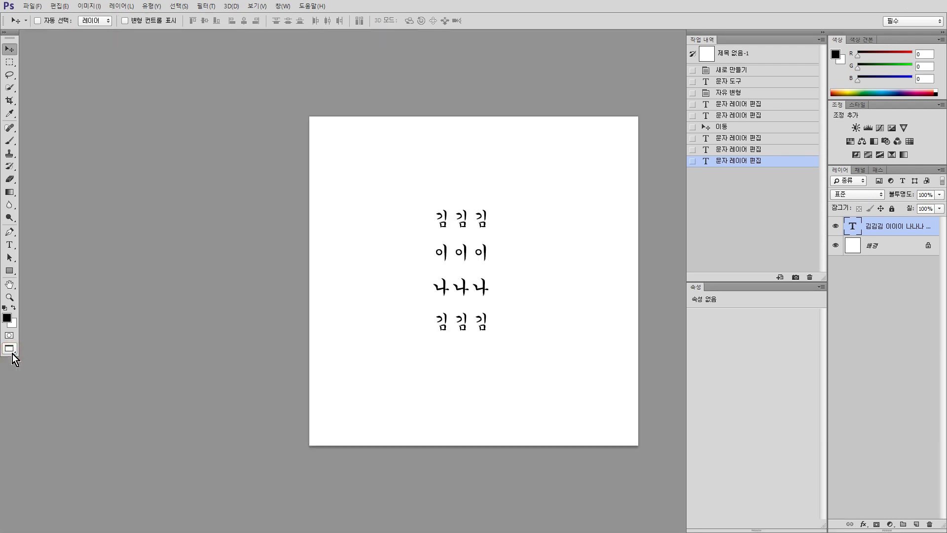
click(12, 352)
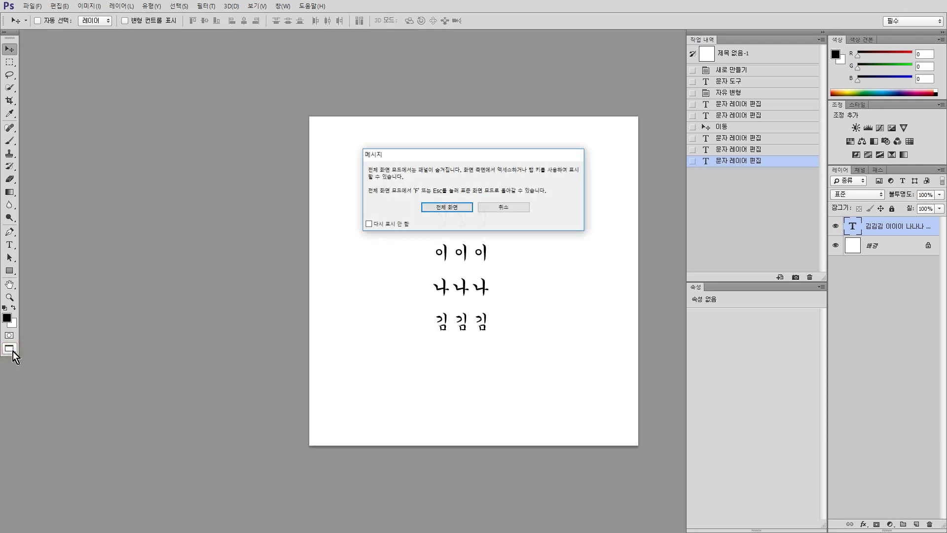
click(435, 208)
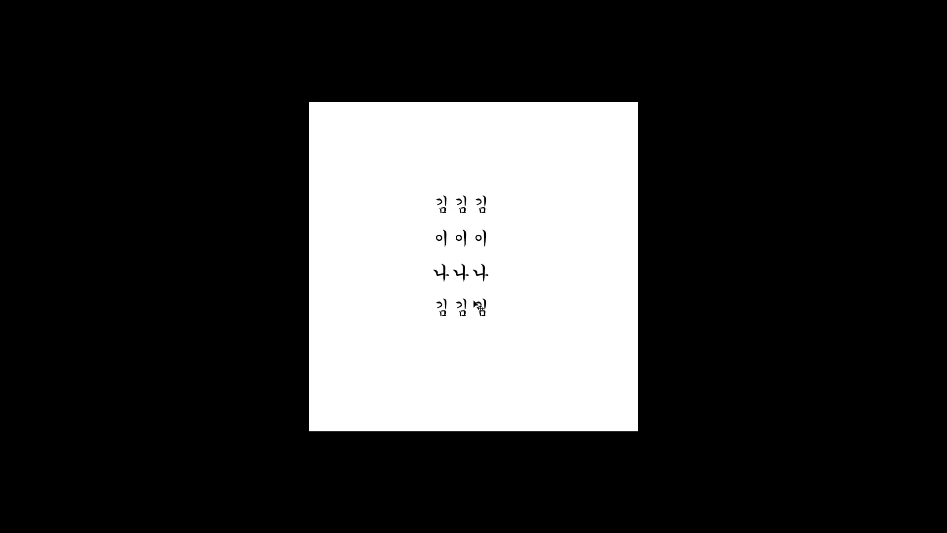
key(f)
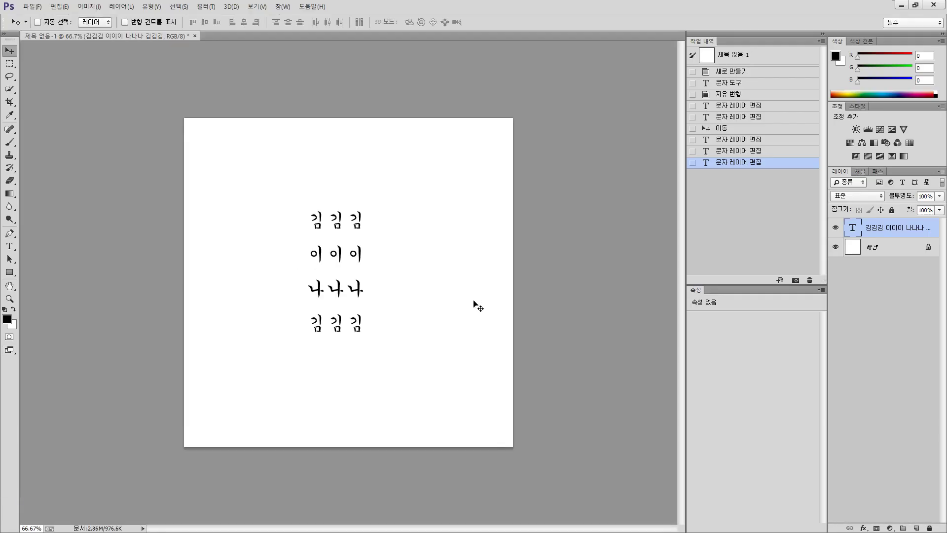
Cycle through the screen modes once more back to standard, and hide and restore all the panels.
click(12, 351)
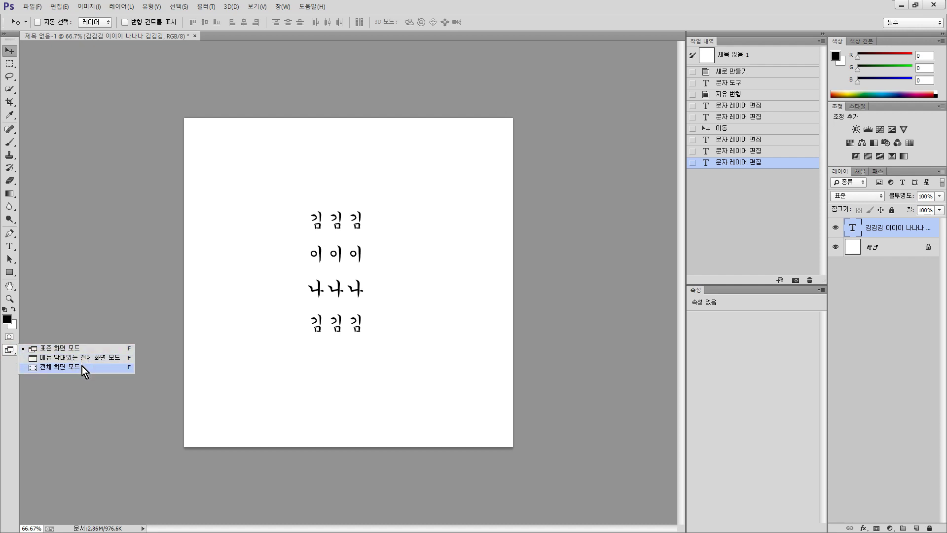
click(9, 349)
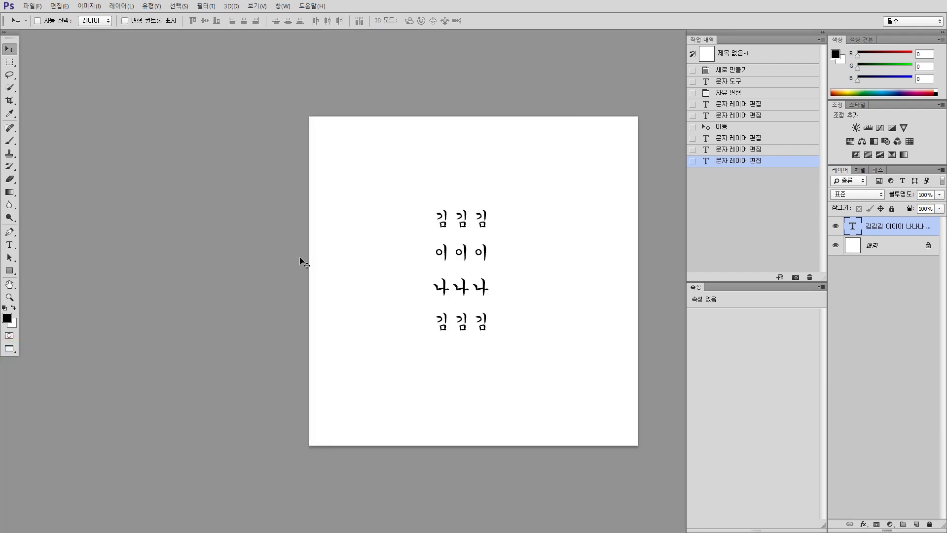
key(f)
key(f)
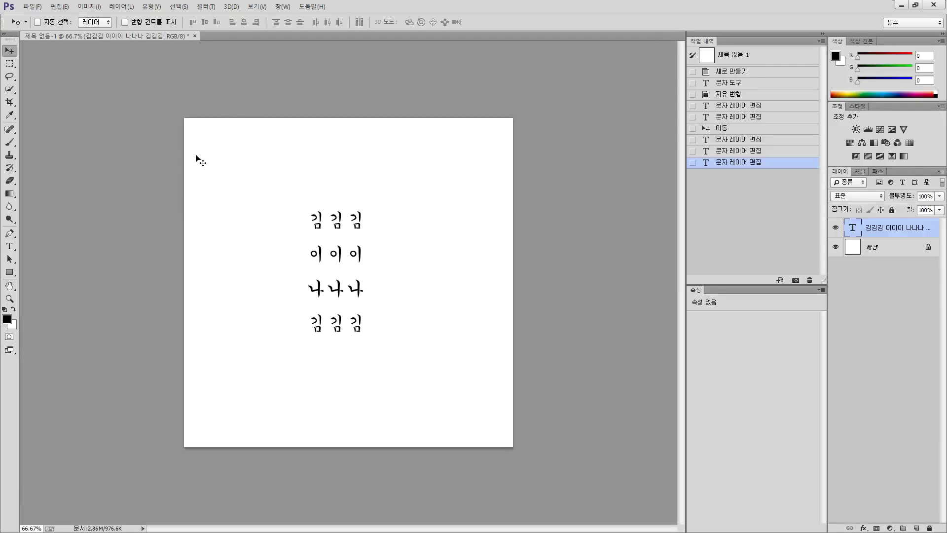
key(Tab)
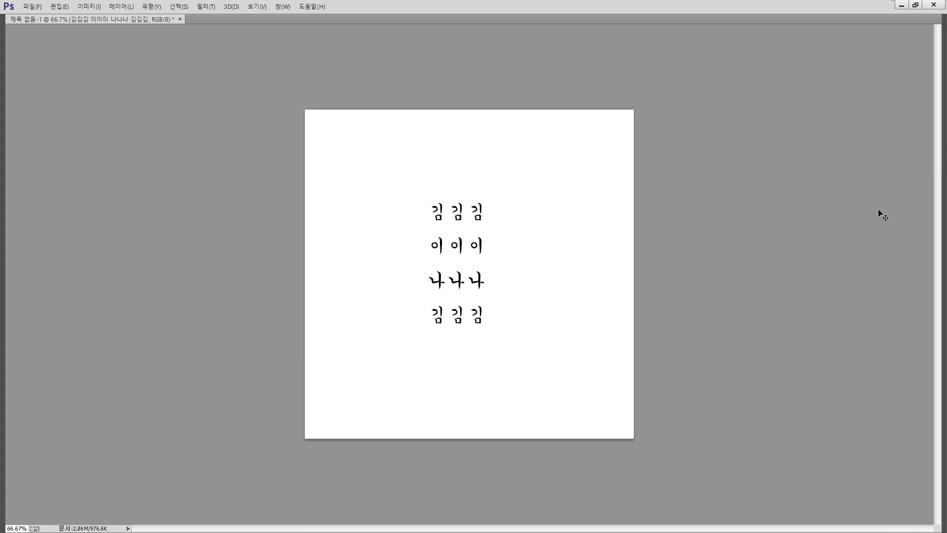
key(Tab)
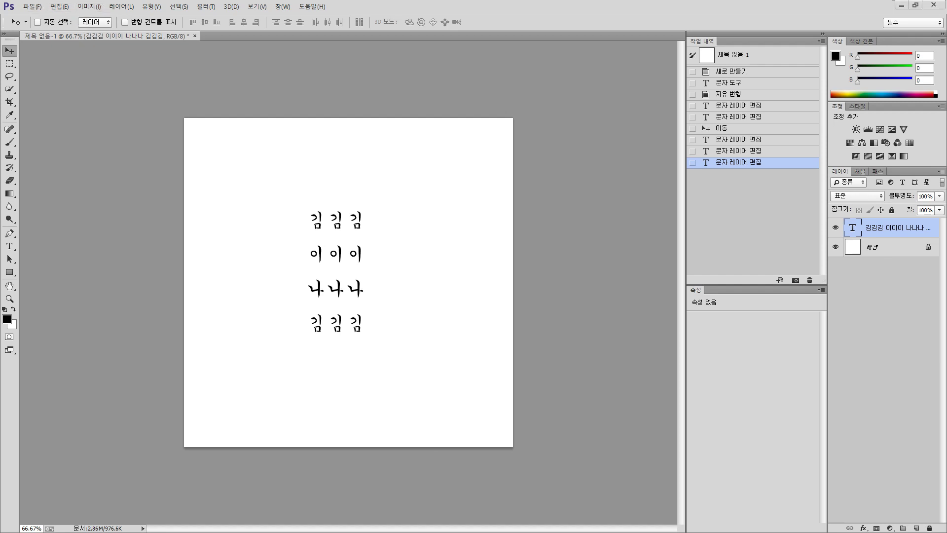
Set the foreground color to dusty pink, RGB 202, 139, 139.
click(7, 320)
drag(427, 118, 482, 122)
mouse_move(462, 157)
mouse_down()
mouse_move(469, 193)
mouse_move(439, 170)
mouse_up()
click(623, 136)
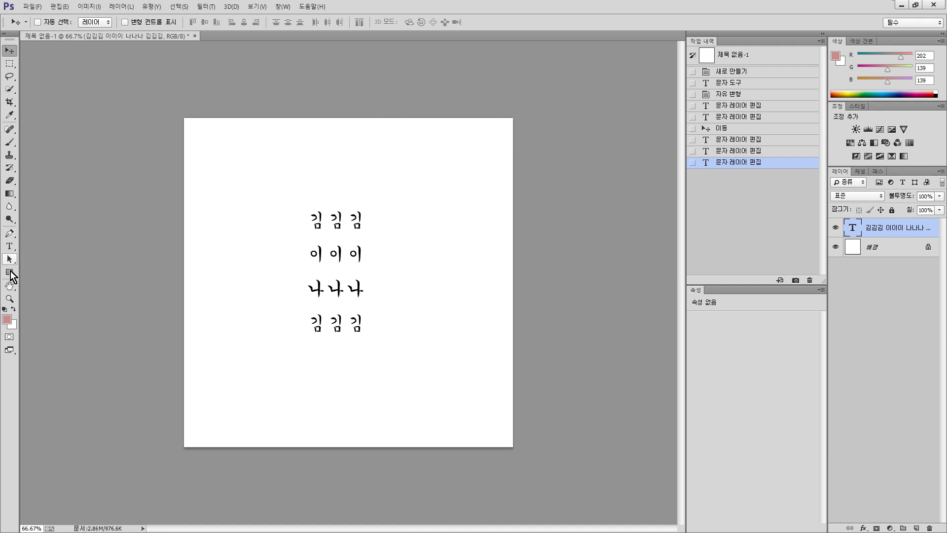
Rasterize the text layer for painting with the Brush tool.
click(10, 142)
click(387, 208)
click(427, 197)
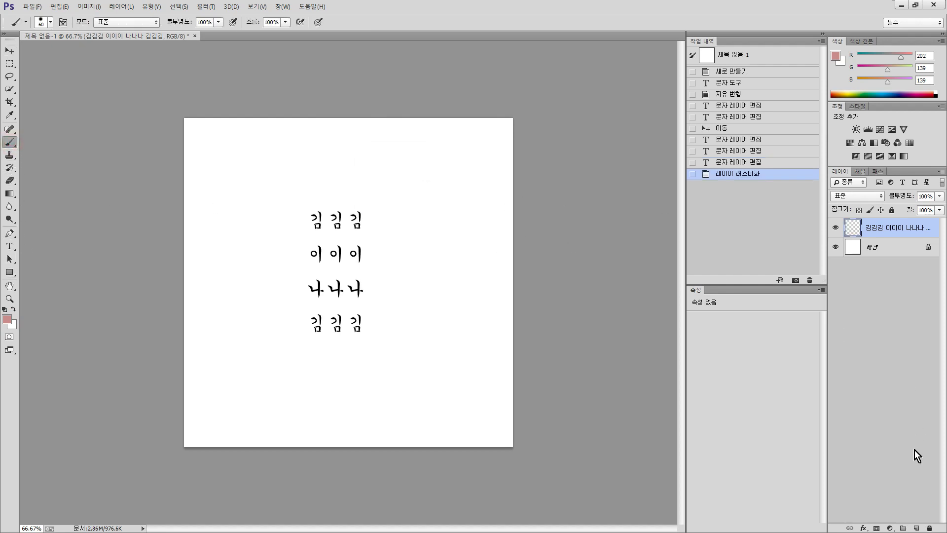
Create a new layer above the rasterized text and paint pink brush strokes beside and across the text lines.
click(916, 527)
mouse_move(380, 217)
mouse_down()
mouse_move(388, 272)
mouse_move(398, 247)
mouse_up()
mouse_move(400, 232)
mouse_down()
mouse_move(412, 254)
mouse_move(406, 274)
mouse_up()
drag(401, 261, 292, 274)
Set the foreground color to green #53d753 and paint over the first characters of the upper text lines.
click(7, 319)
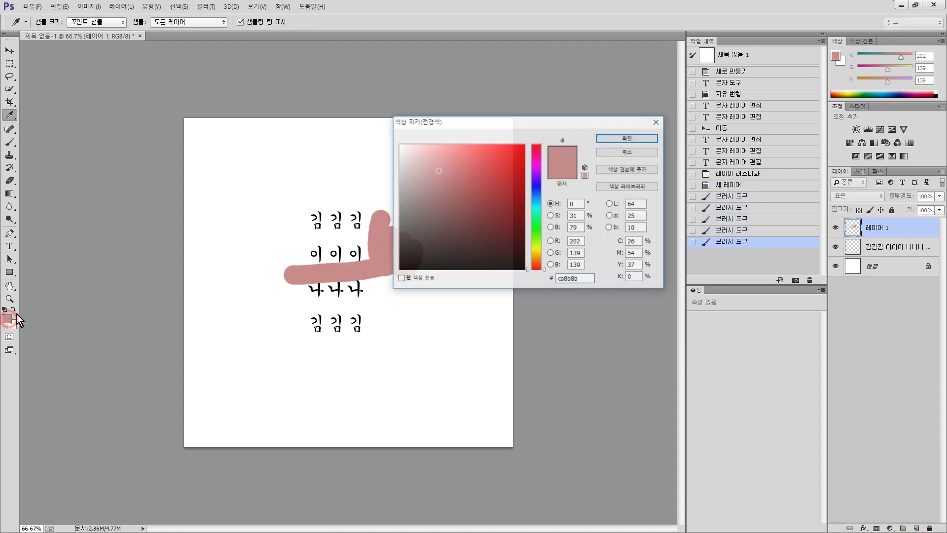
click(534, 228)
click(476, 164)
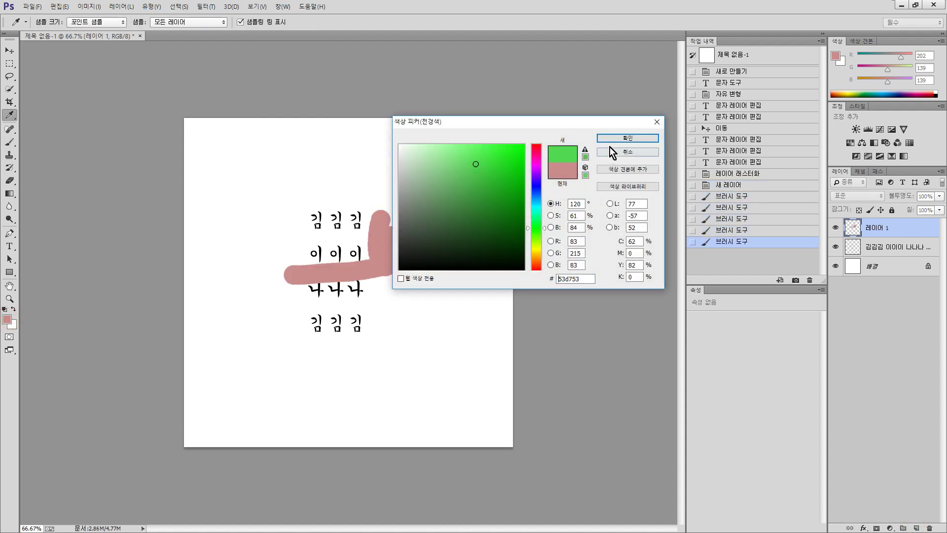
click(617, 137)
mouse_move(307, 220)
mouse_down()
mouse_move(304, 275)
mouse_move(314, 270)
mouse_move(295, 281)
mouse_up()
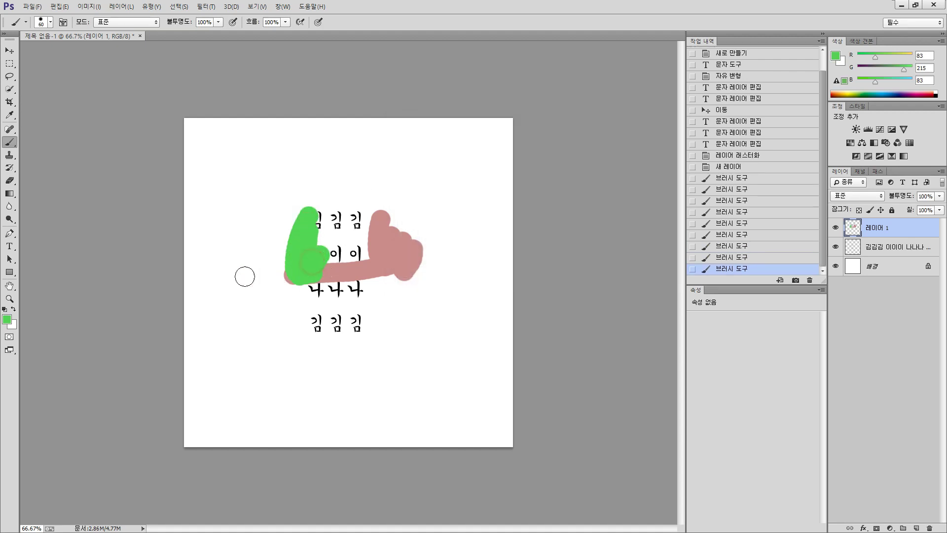
Set the foreground color to blue #7a8ed7 and paint strokes over the lower end of the green area.
click(7, 320)
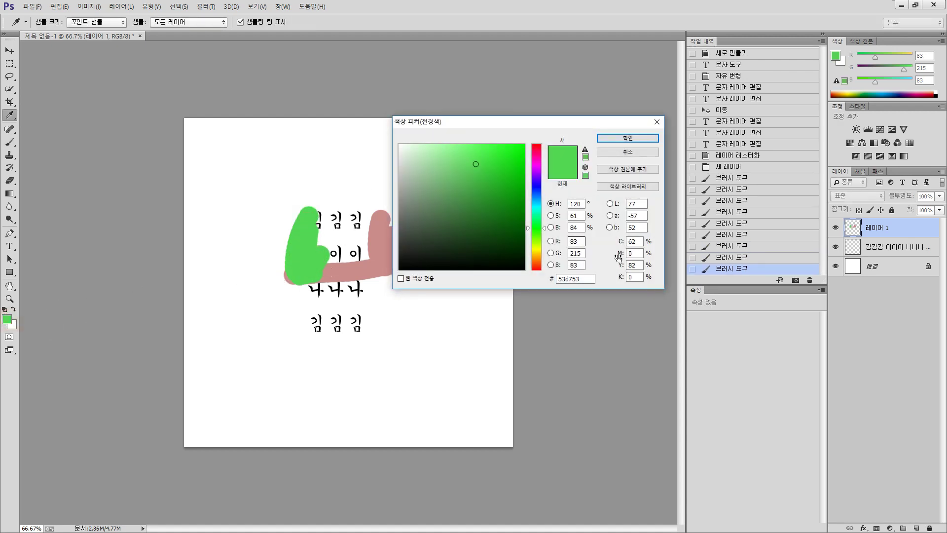
click(536, 190)
click(452, 163)
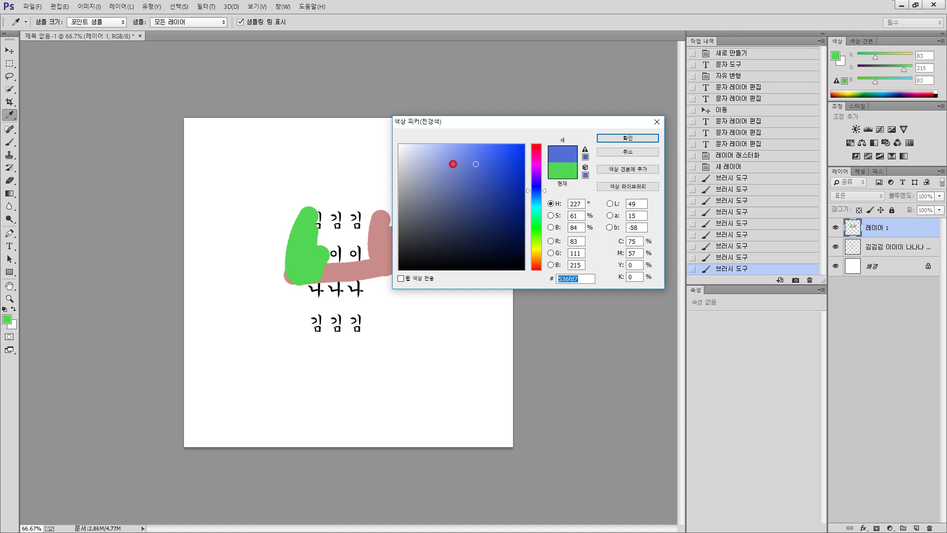
click(627, 137)
key(b)
mouse_move(321, 300)
mouse_down()
mouse_move(296, 279)
mouse_move(287, 249)
mouse_up()
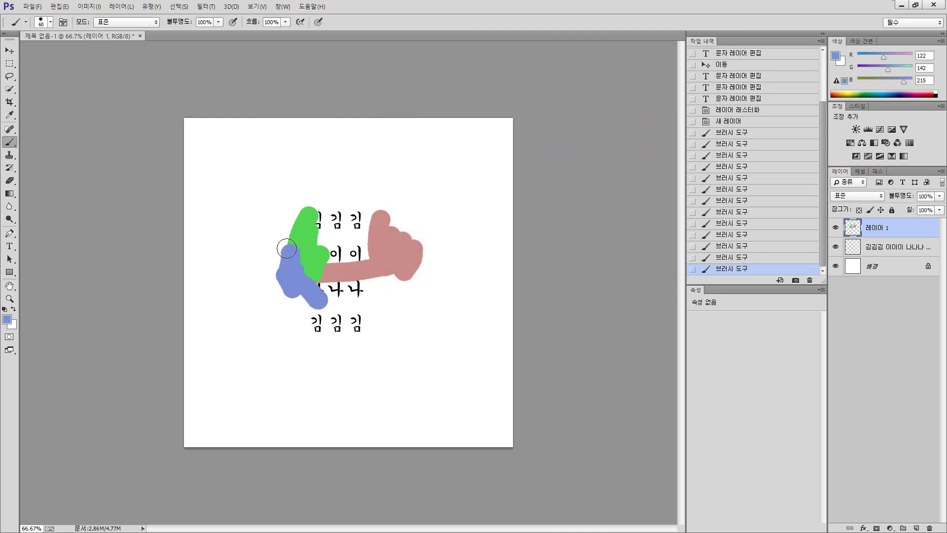
click(7, 319)
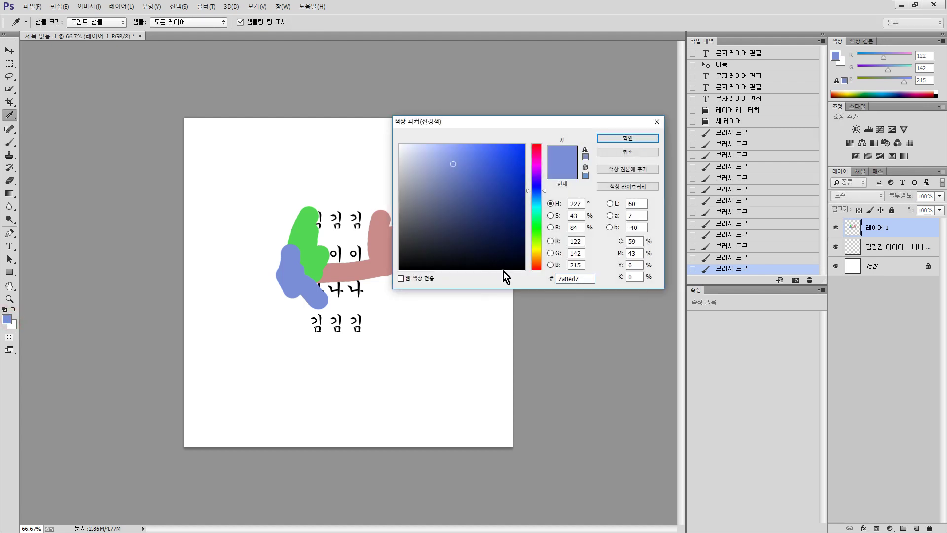
click(628, 139)
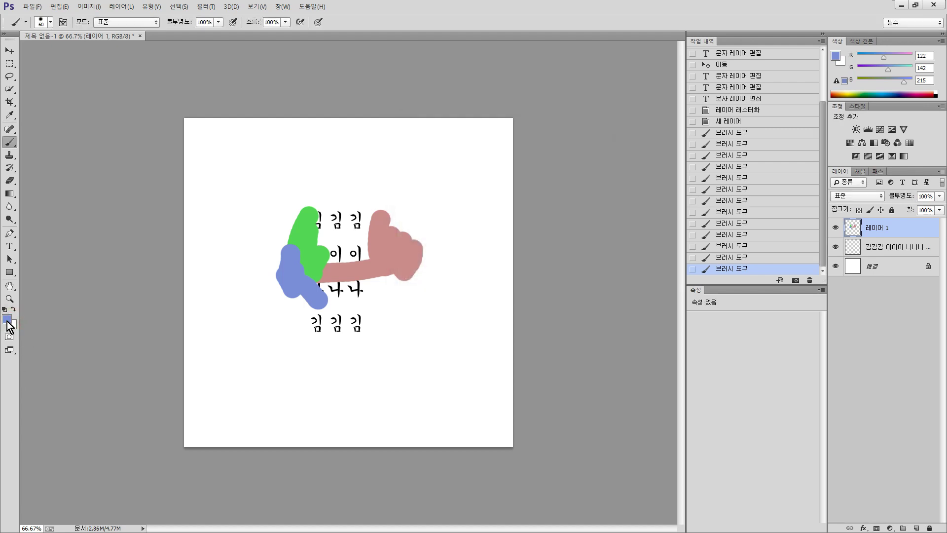
click(7, 319)
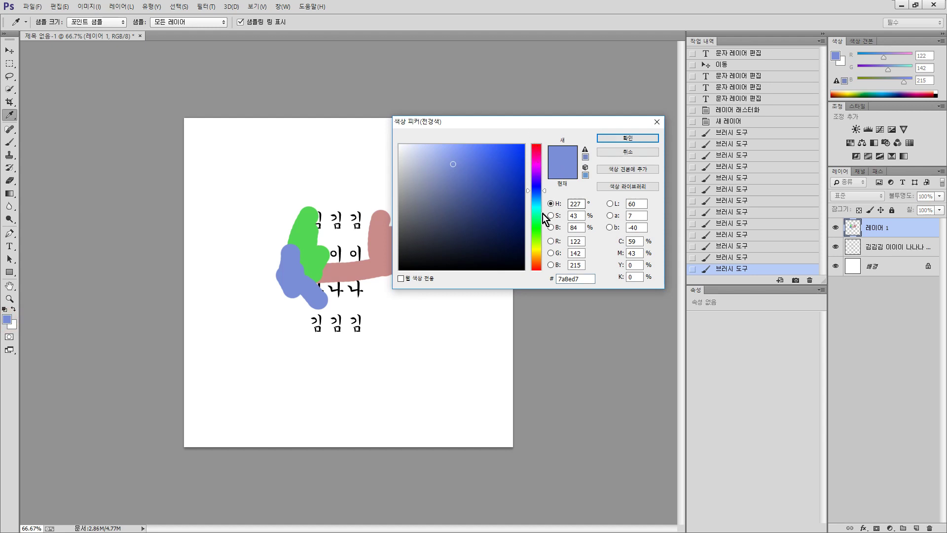
click(617, 153)
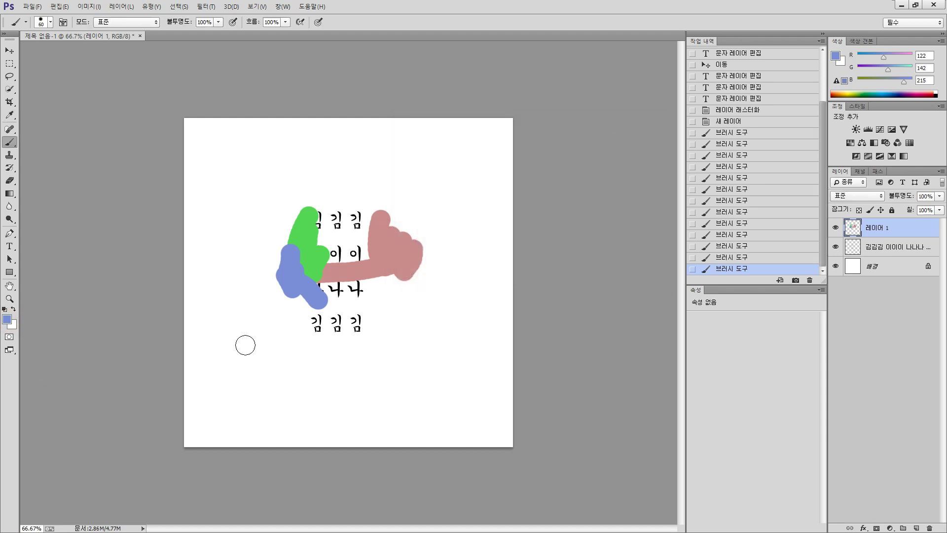
Cycle through the available screen modes and return to the standard one.
key(f)
key(f)
key(f)
Mask a roughly round area over the upper text lines in Quick Mask mode and convert it to a selection.
key(q)
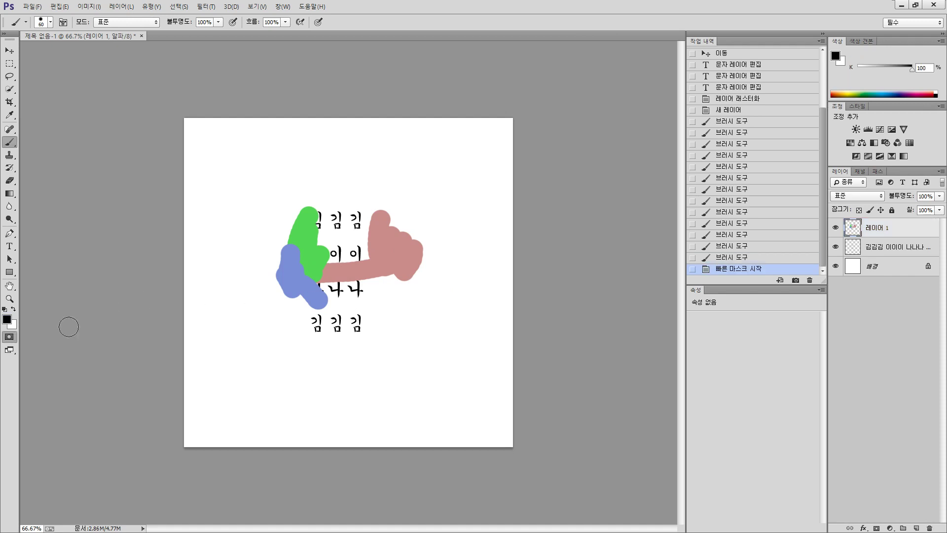
click(11, 339)
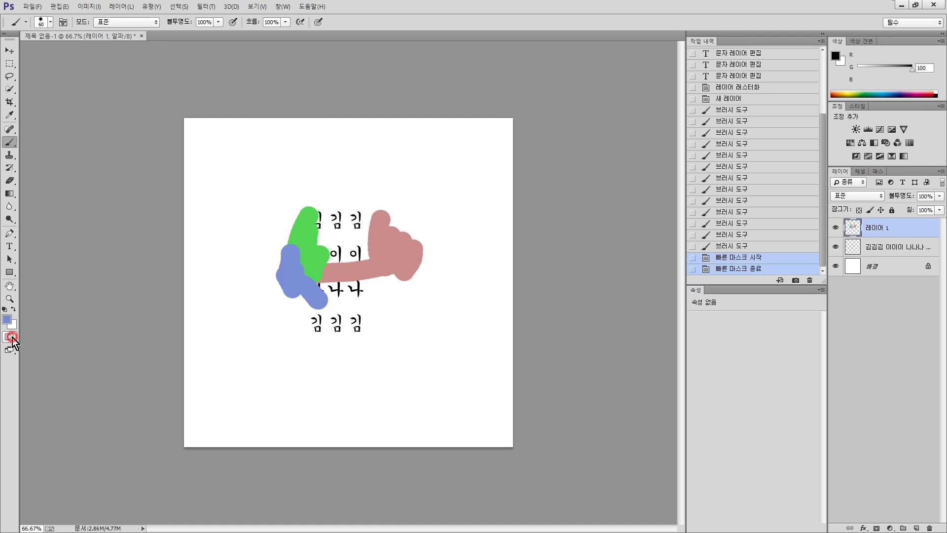
click(11, 339)
mouse_move(336, 212)
mouse_down()
mouse_move(364, 224)
mouse_move(337, 253)
mouse_move(317, 228)
mouse_move(366, 214)
mouse_move(325, 229)
mouse_move(368, 229)
mouse_move(340, 204)
mouse_move(322, 252)
mouse_move(371, 225)
mouse_move(318, 211)
mouse_move(317, 260)
mouse_move(370, 222)
mouse_move(314, 208)
mouse_move(345, 265)
mouse_move(366, 204)
mouse_move(315, 212)
mouse_move(341, 276)
mouse_move(381, 213)
mouse_move(321, 206)
mouse_move(325, 269)
mouse_move(386, 211)
mouse_move(341, 198)
mouse_move(313, 250)
mouse_up()
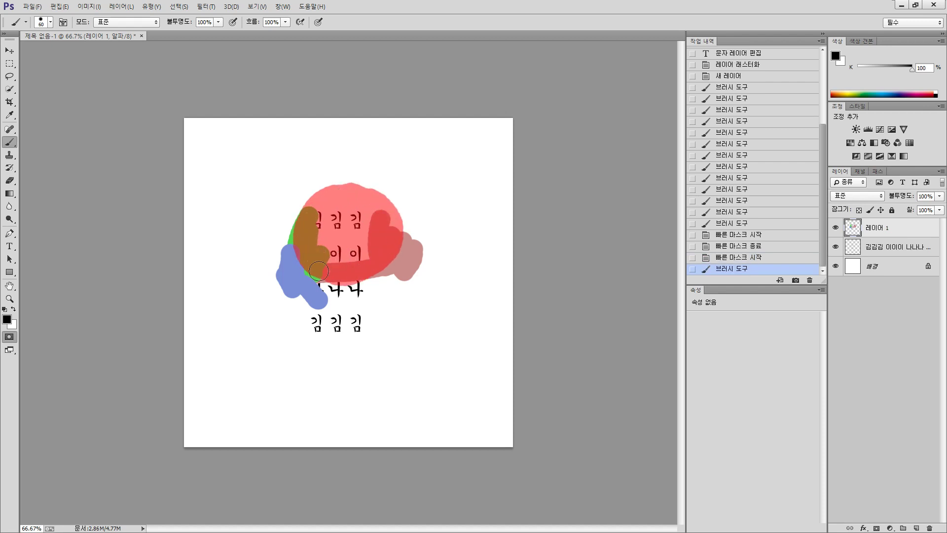
click(10, 337)
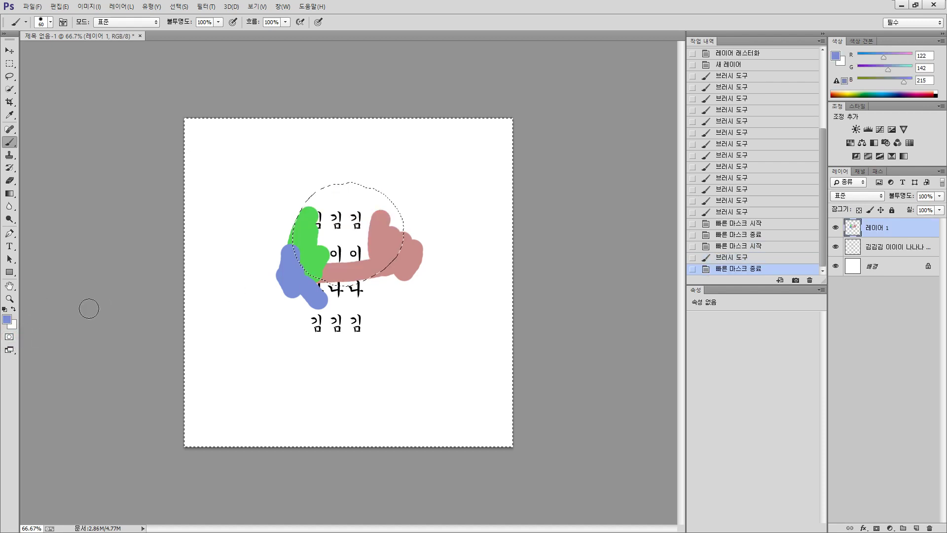
Paint a thick blue ring around the masked circle using the selection, and deselect.
mouse_move(351, 189)
mouse_down()
mouse_move(410, 202)
mouse_move(376, 191)
mouse_up()
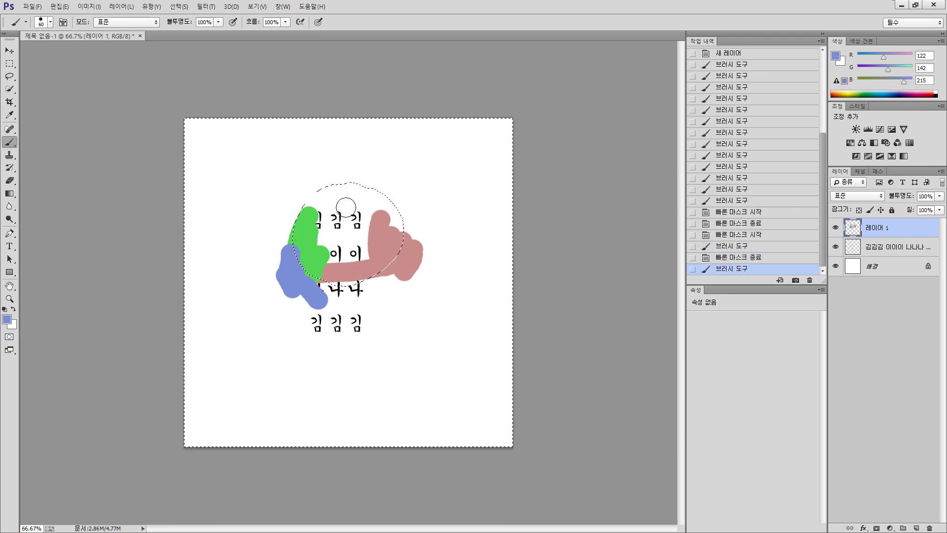
mouse_move(322, 208)
mouse_down()
mouse_move(354, 193)
mouse_move(405, 230)
mouse_move(348, 183)
mouse_move(407, 254)
mouse_move(314, 264)
mouse_move(294, 196)
mouse_move(288, 256)
mouse_move(348, 308)
mouse_move(339, 298)
mouse_move(378, 292)
mouse_move(388, 196)
mouse_move(300, 188)
mouse_move(280, 199)
mouse_move(367, 175)
mouse_move(408, 238)
mouse_move(439, 254)
mouse_move(379, 169)
mouse_move(431, 233)
mouse_move(405, 198)
mouse_move(429, 265)
mouse_move(390, 191)
mouse_move(305, 204)
mouse_move(294, 265)
mouse_move(336, 161)
mouse_move(268, 196)
mouse_move(291, 277)
mouse_move(347, 168)
mouse_move(391, 178)
mouse_move(353, 164)
mouse_move(388, 172)
mouse_move(302, 174)
mouse_up()
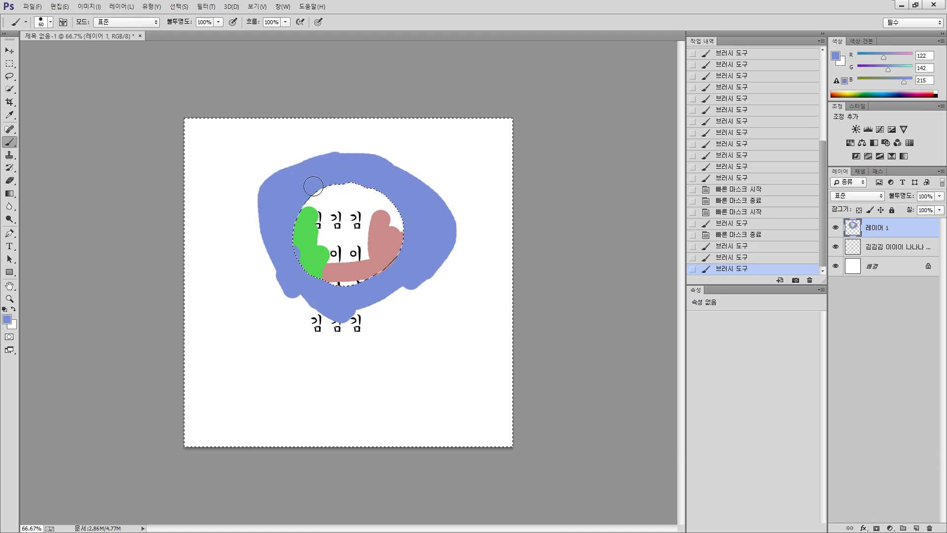
key(ctrl+d)
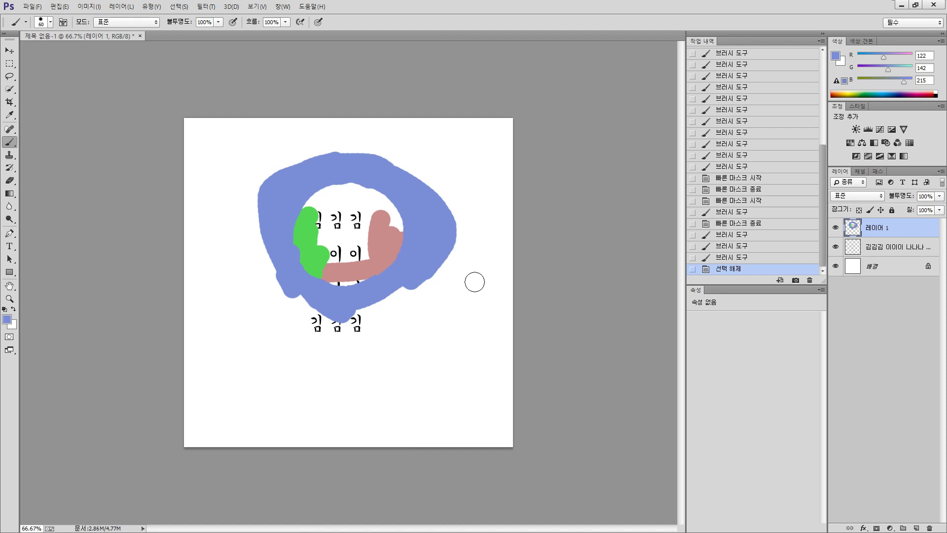
click(64, 8)
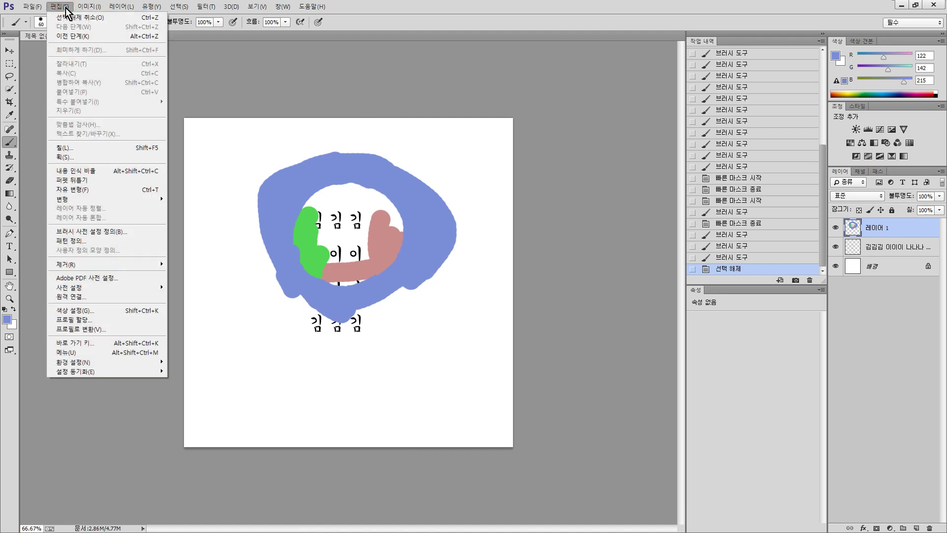
mouse_move(122, 363)
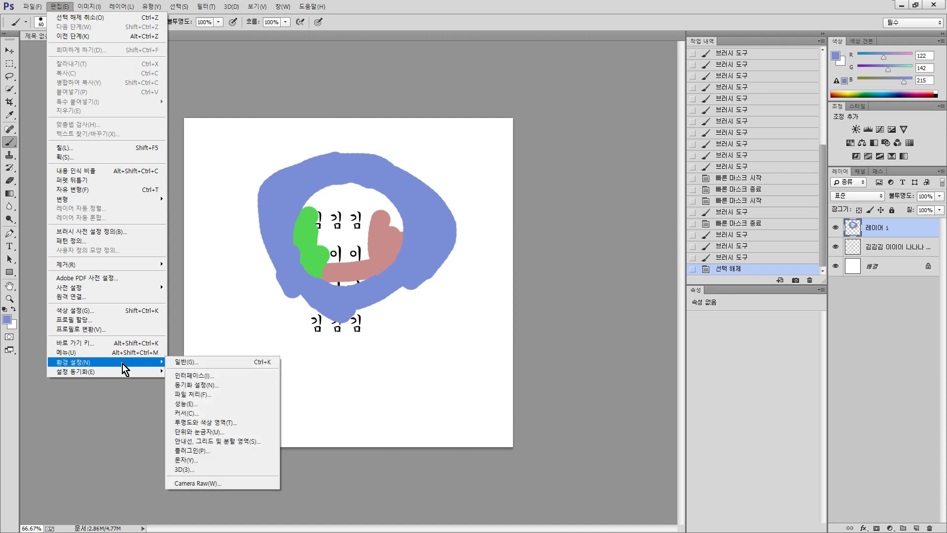
click(127, 285)
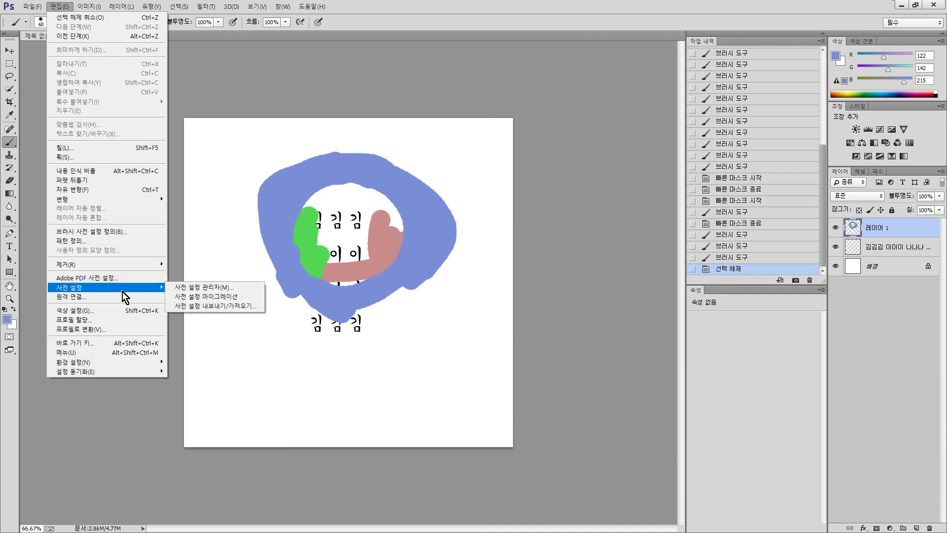
click(380, 280)
Open the keyboard shortcut settings, show the shortcuts for tools (도구), and enlarge the dialog.
click(58, 7)
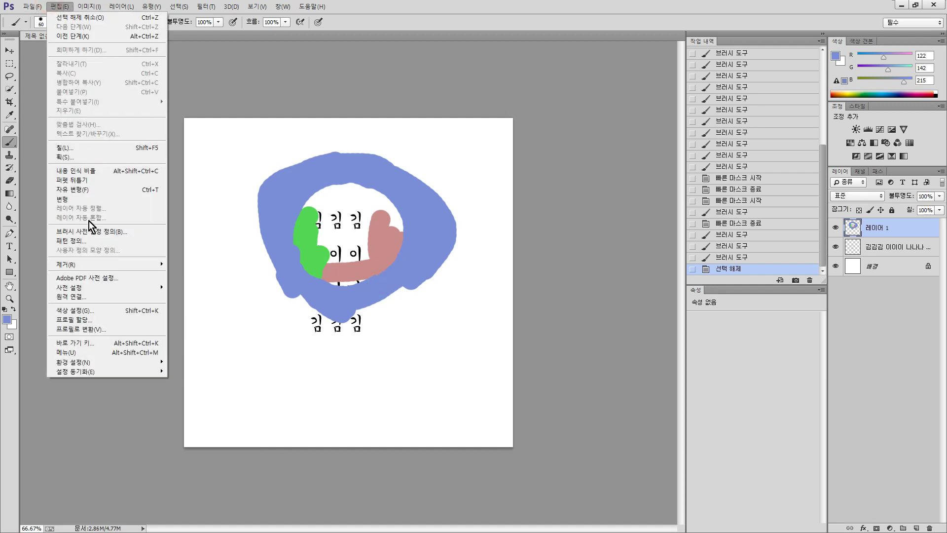
click(113, 342)
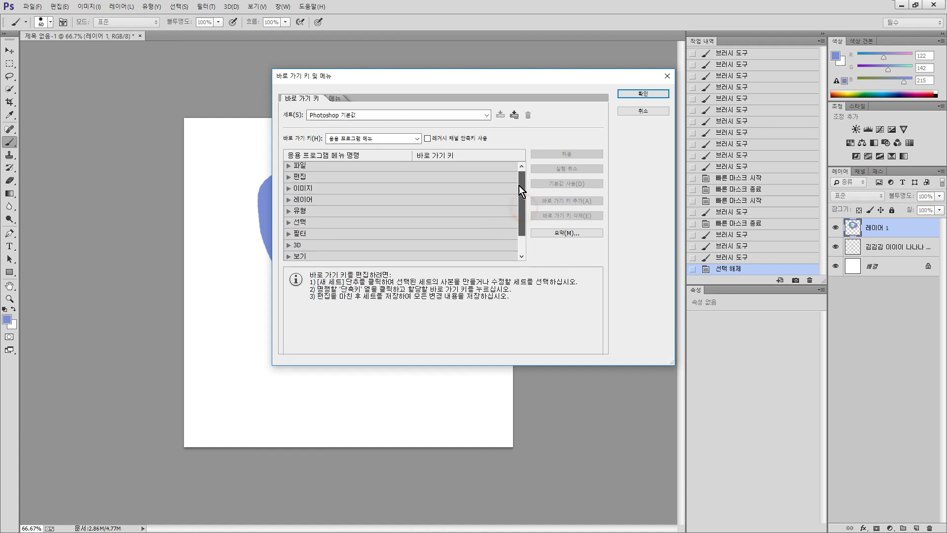
click(417, 138)
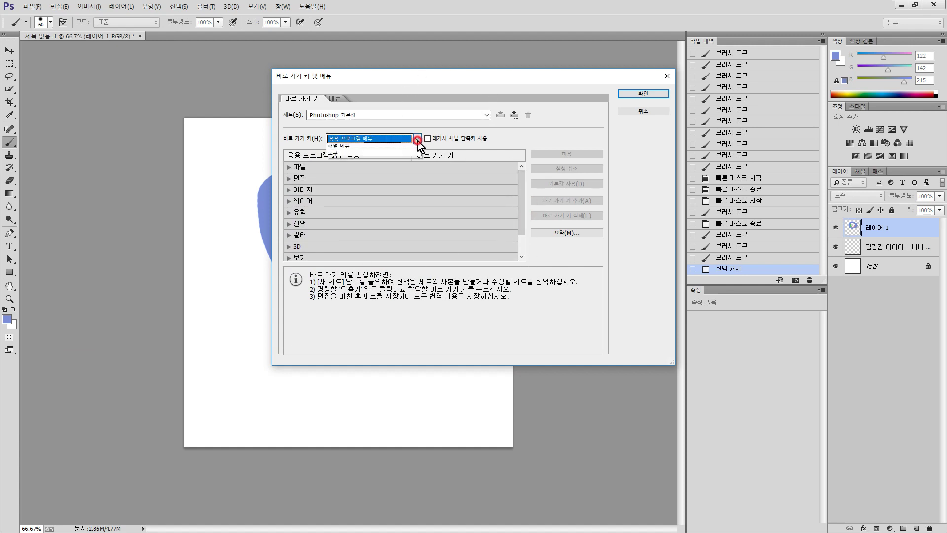
click(354, 156)
click(370, 138)
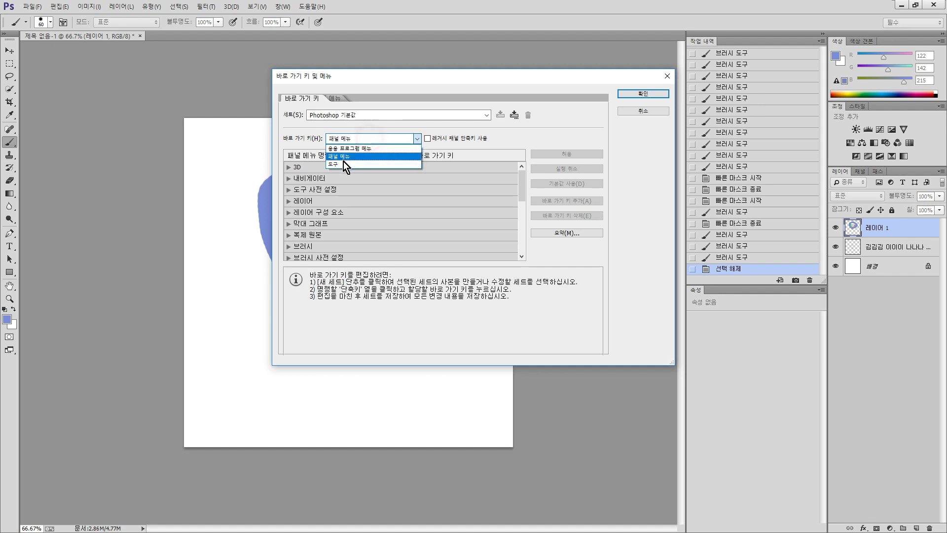
click(343, 163)
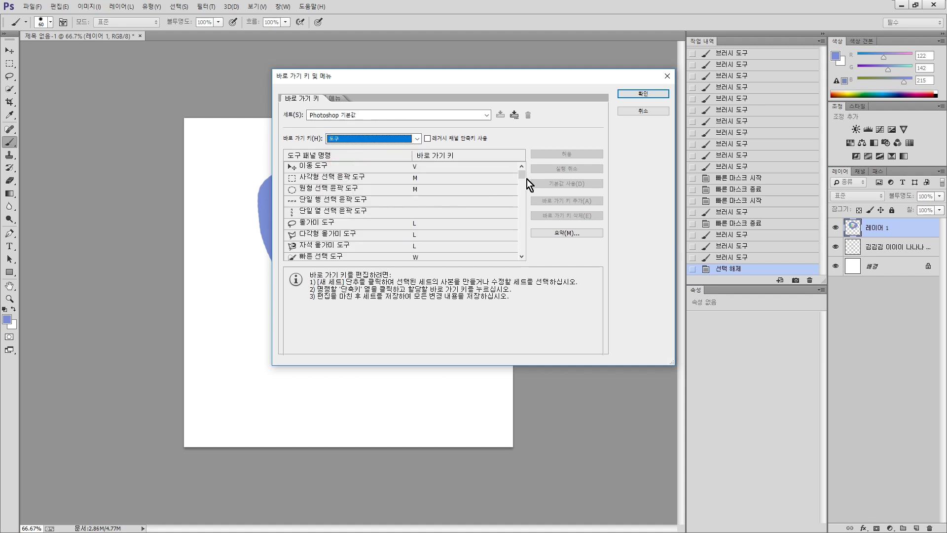
drag(672, 366, 680, 496)
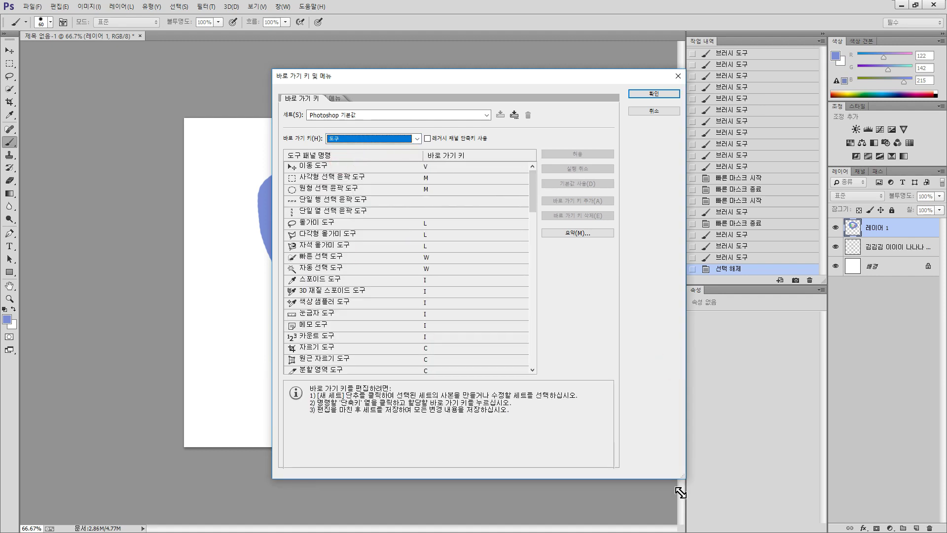
Assign the shortcut F to the foreground color picker (전경색 피커) and accept taking it from the screen mode toggle.
drag(528, 199, 536, 356)
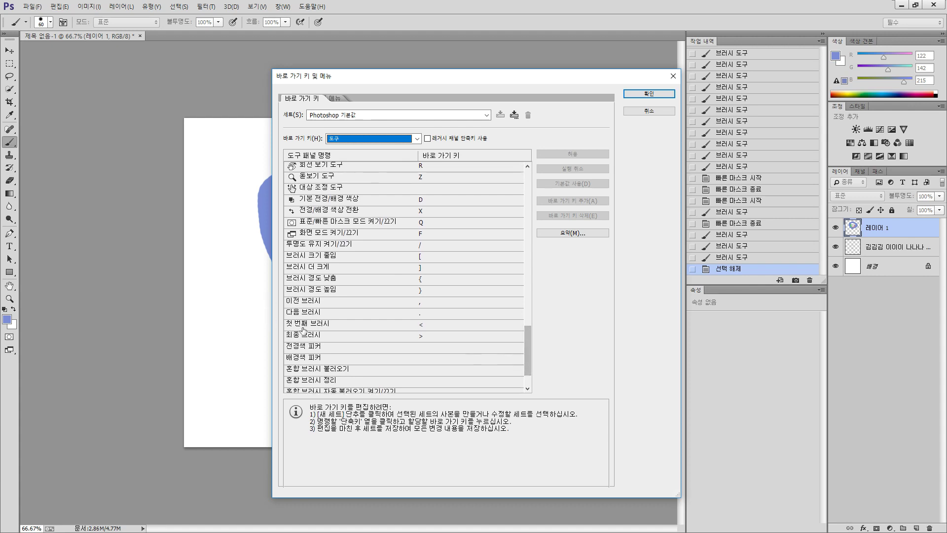
click(419, 348)
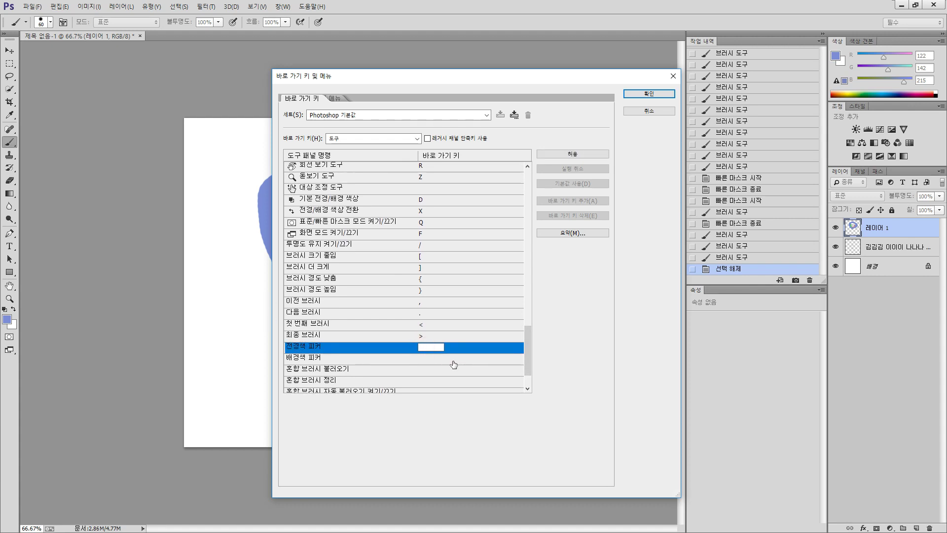
key(f)
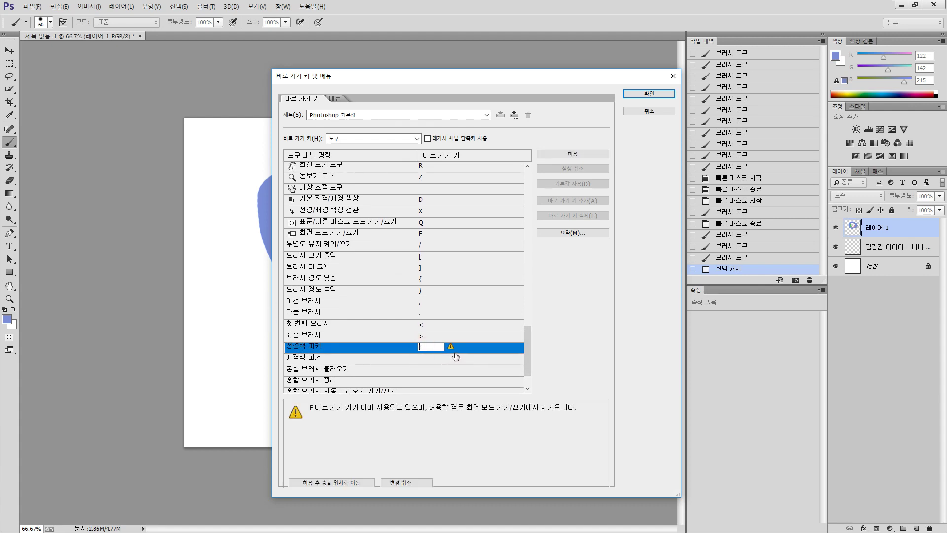
double_click(430, 348)
click(435, 347)
click(336, 483)
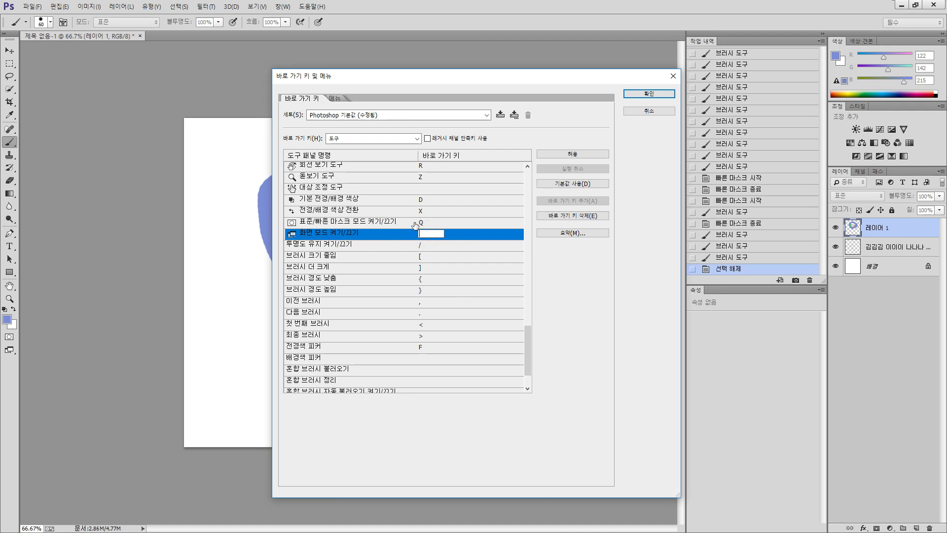
Assign Q to the screen mode toggle (화면 모드 켜기/끄기), leave the Quick Mask toggle without a shortcut, and save the shortcut changes.
key(q)
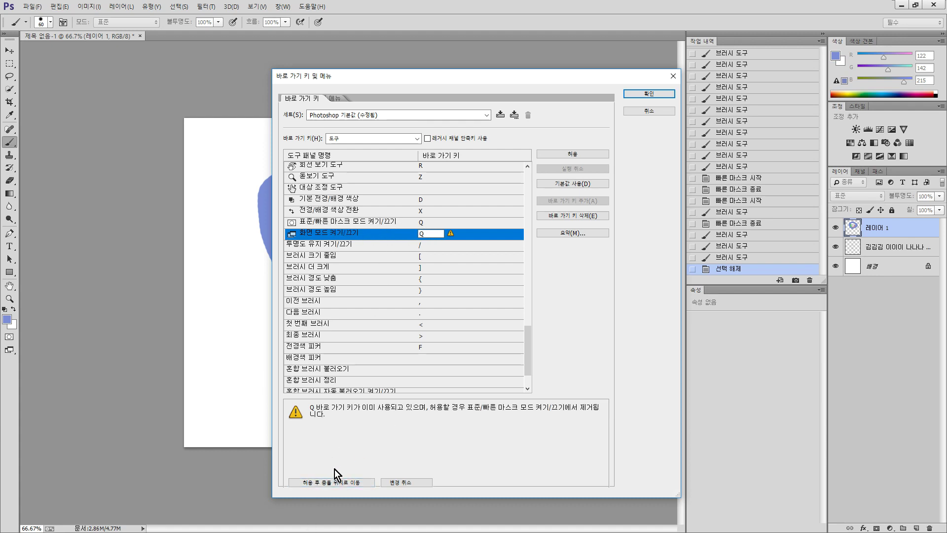
click(351, 482)
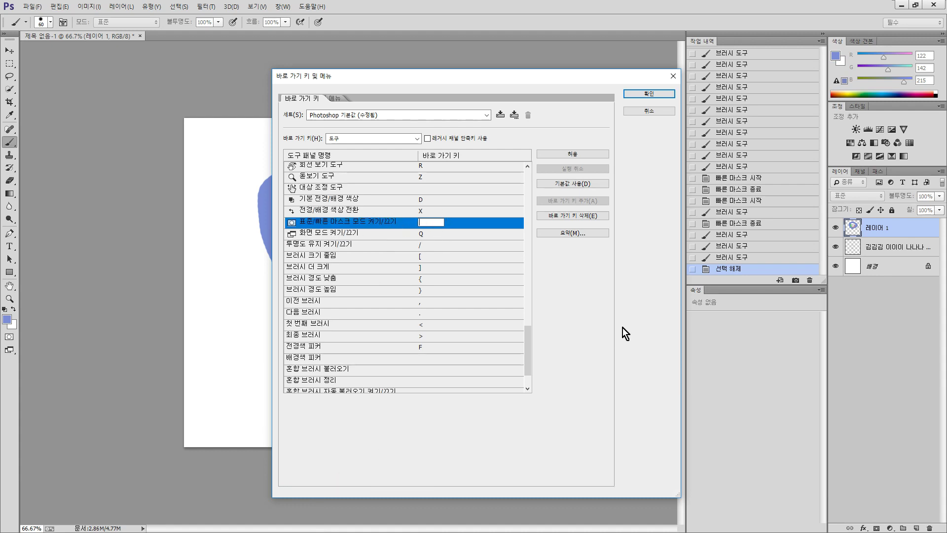
click(570, 273)
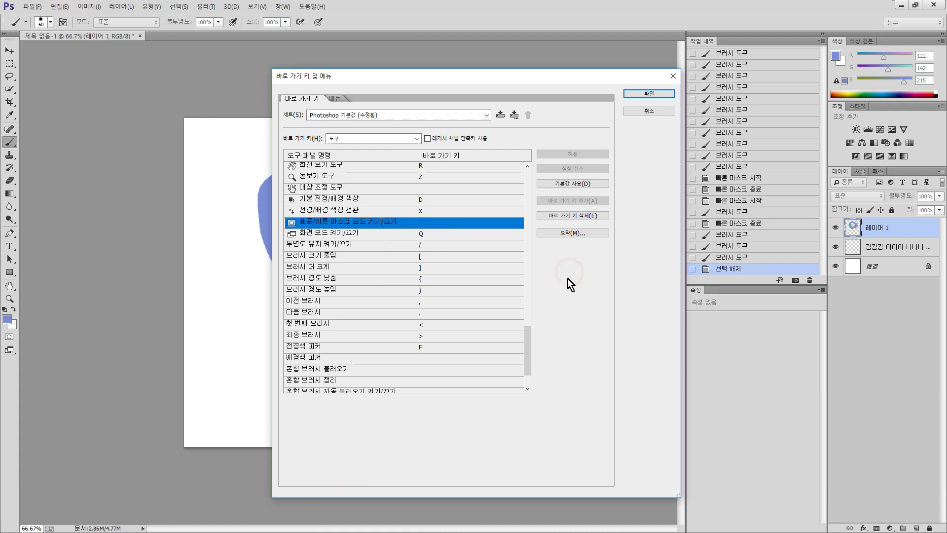
click(645, 94)
Set the foreground color to pinkish red (R 240, G 53, B 110) and paint a small blob at the blue ring's upper left.
key(n)
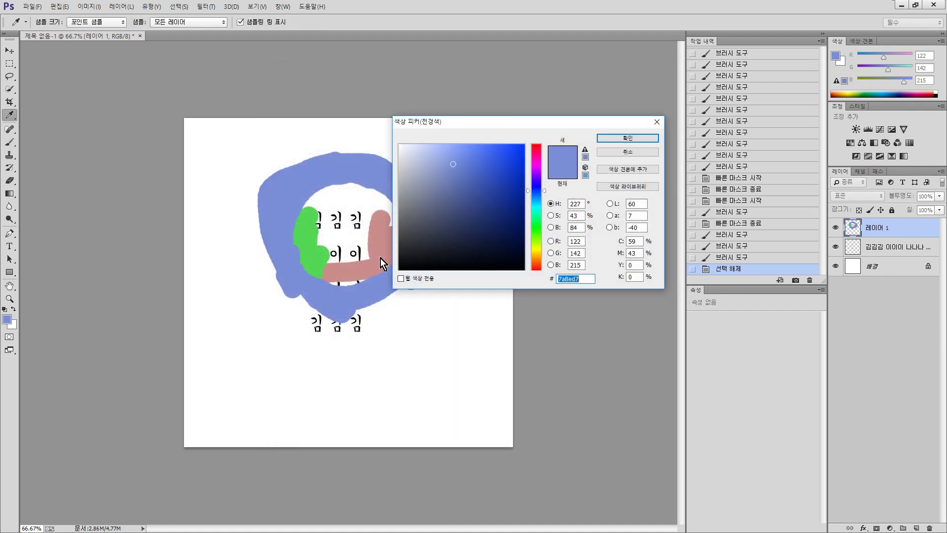
click(536, 223)
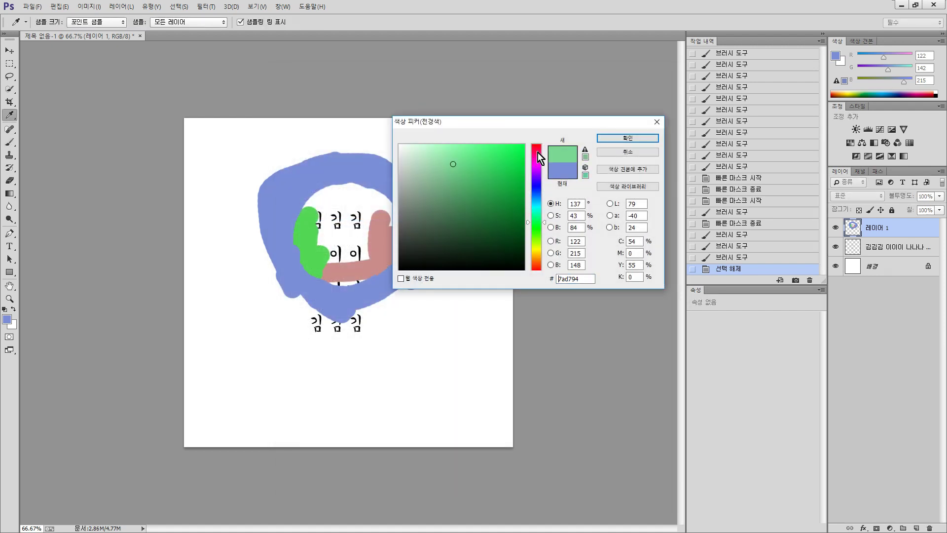
click(538, 150)
click(497, 152)
click(615, 139)
drag(251, 143, 254, 167)
click(252, 165)
Set the foreground color to dark green (R 13, G 60, B 13).
key(n)
click(420, 211)
click(532, 226)
click(497, 239)
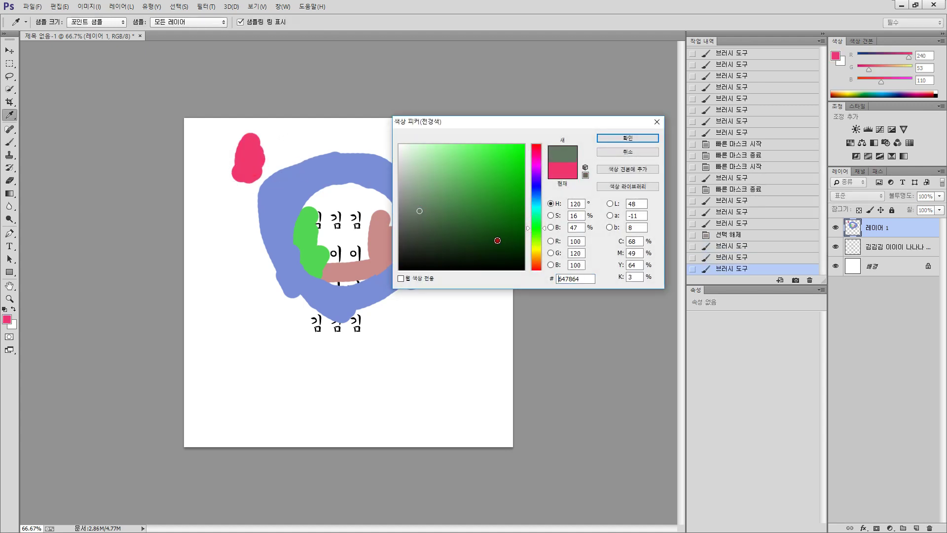
click(612, 137)
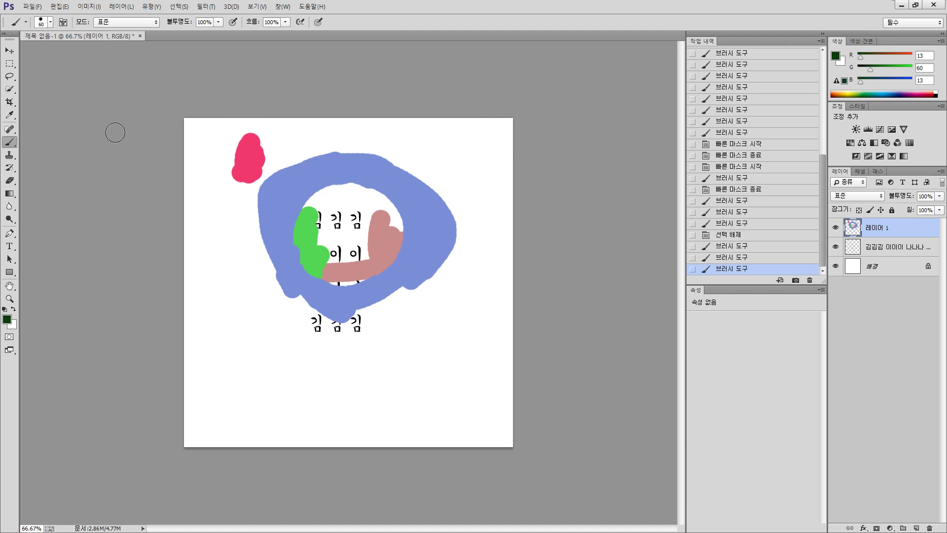
Shift the painted layer around with the Move tool and turn on the display of layer edges (레이어 가장자리).
click(10, 51)
mouse_move(387, 196)
mouse_down()
mouse_move(409, 231)
mouse_move(437, 244)
mouse_move(416, 220)
mouse_move(443, 256)
mouse_move(451, 249)
mouse_up()
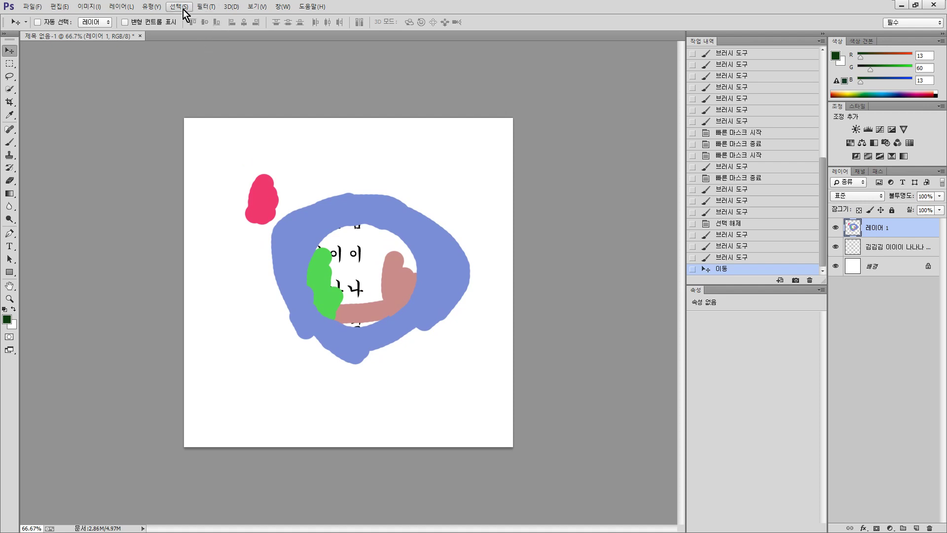
click(251, 8)
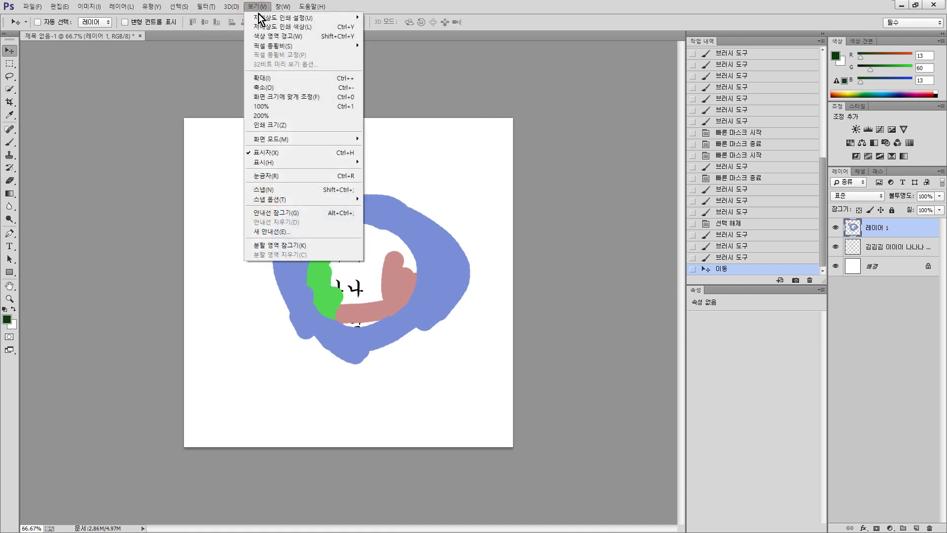
mouse_move(286, 164)
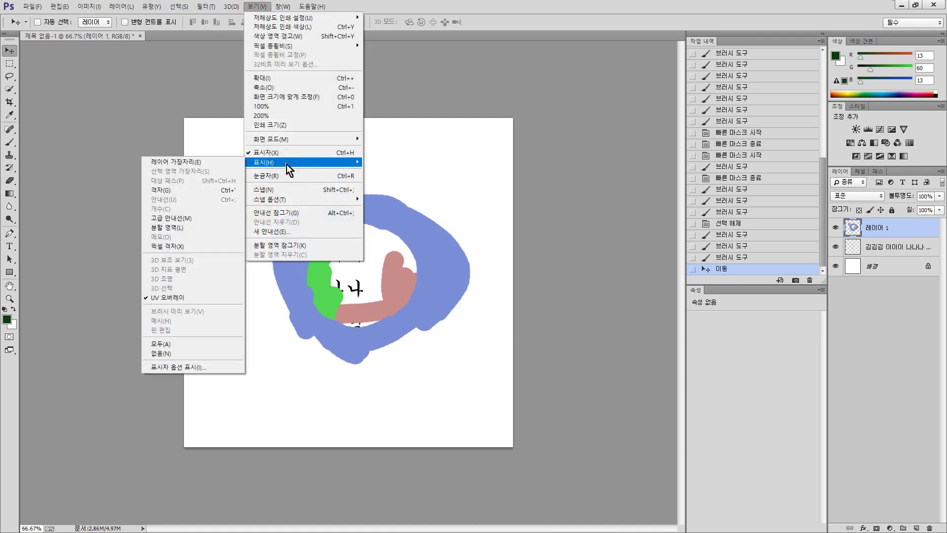
click(205, 164)
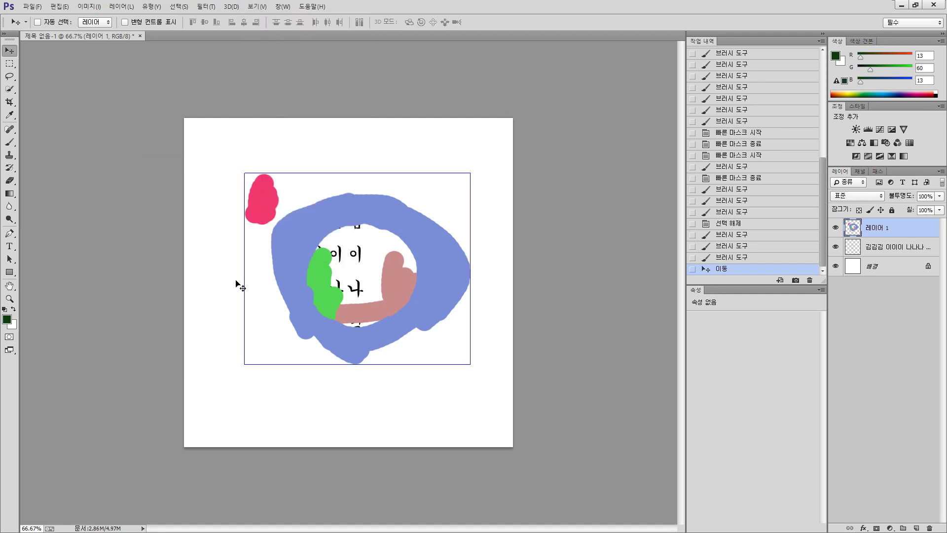
drag(400, 230, 371, 205)
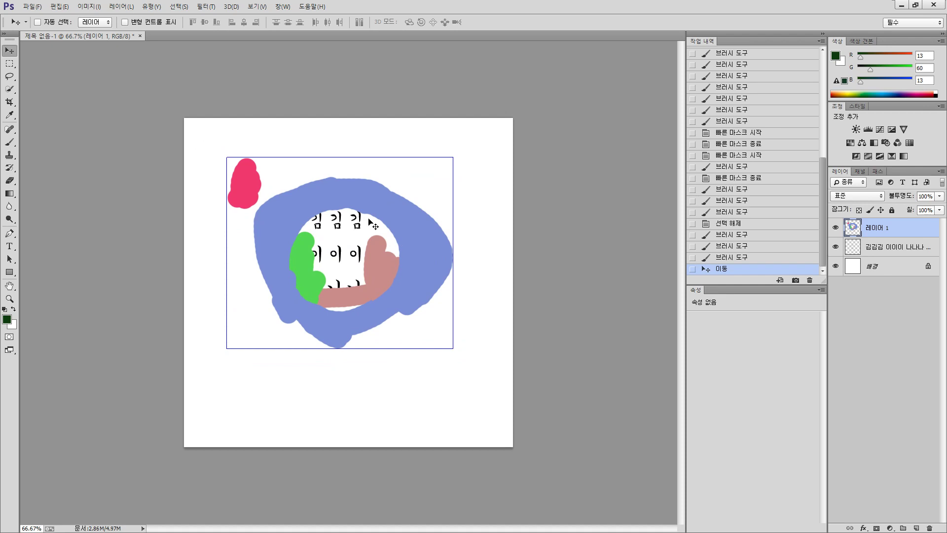
Reduce the brush size to 6 and paint a single dark green dot near the canvas's lower right corner.
click(14, 141)
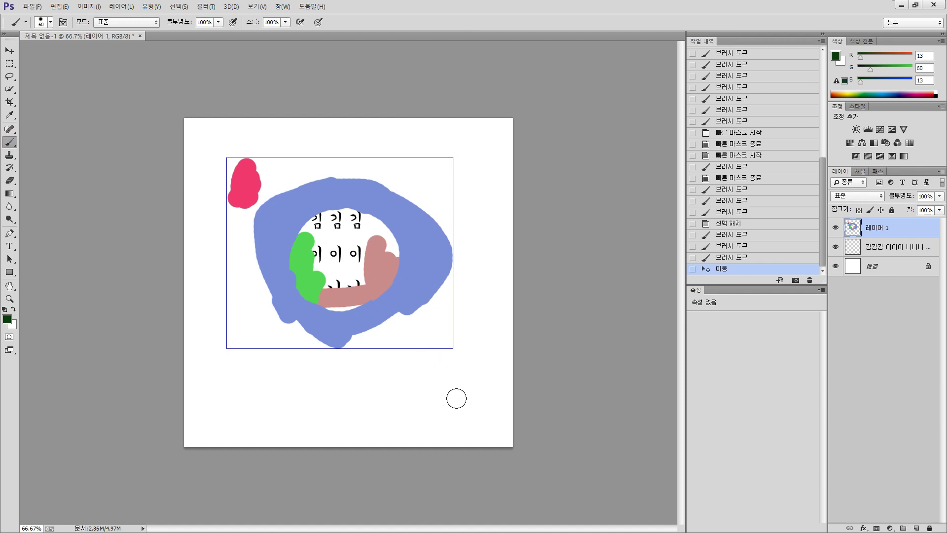
key(bracketleft)
key(bracketleft)
key(bracketleft)
key(bracketleft)
click(501, 435)
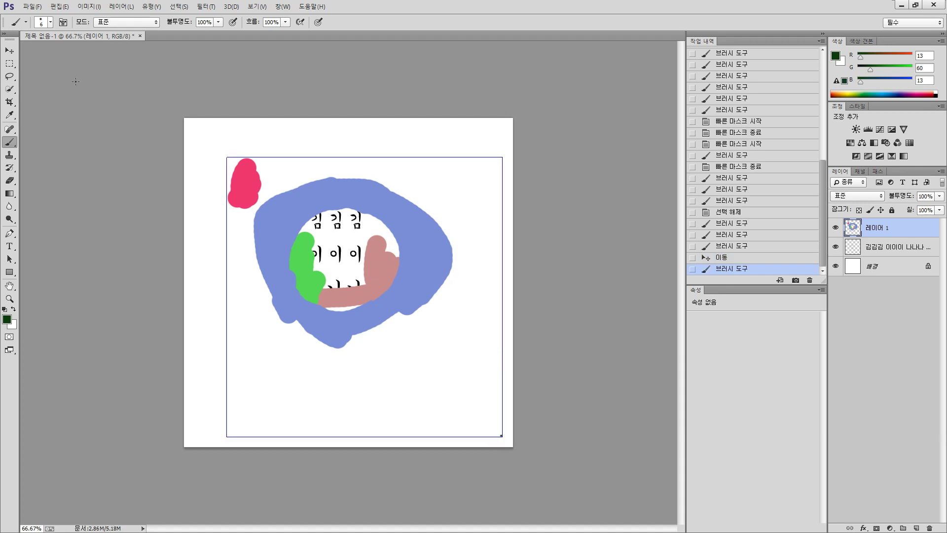
click(9, 51)
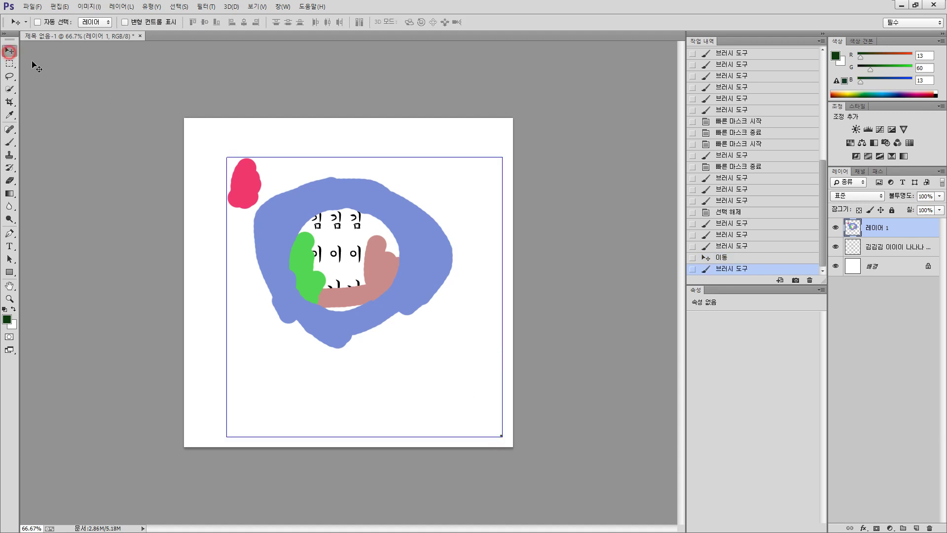
Move the painted layer slightly up and to the left on the canvas with the Move tool.
mouse_move(423, 262)
mouse_down()
mouse_move(426, 274)
mouse_move(387, 237)
mouse_move(415, 250)
mouse_up()
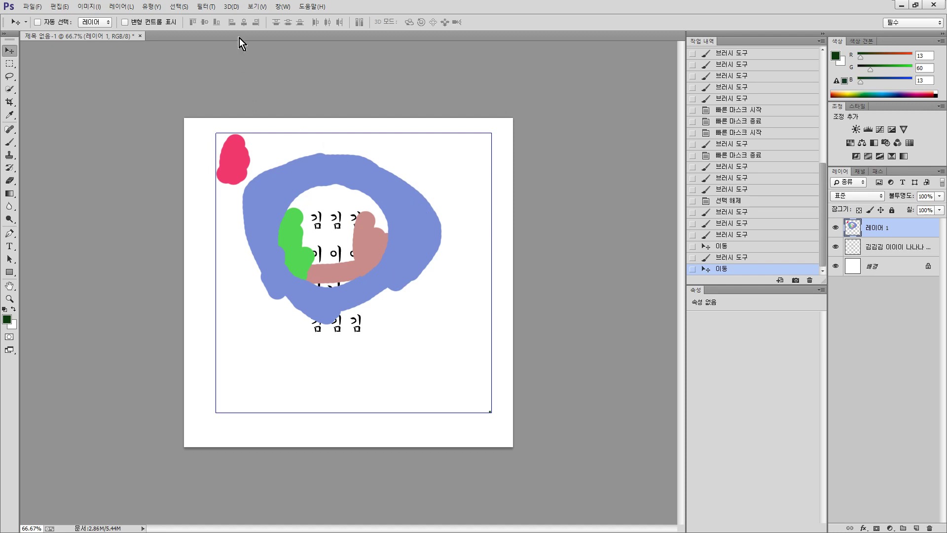
Preview the artwork with proof colors (저해상도 인쇄 색상) and turn the preview back off.
click(256, 7)
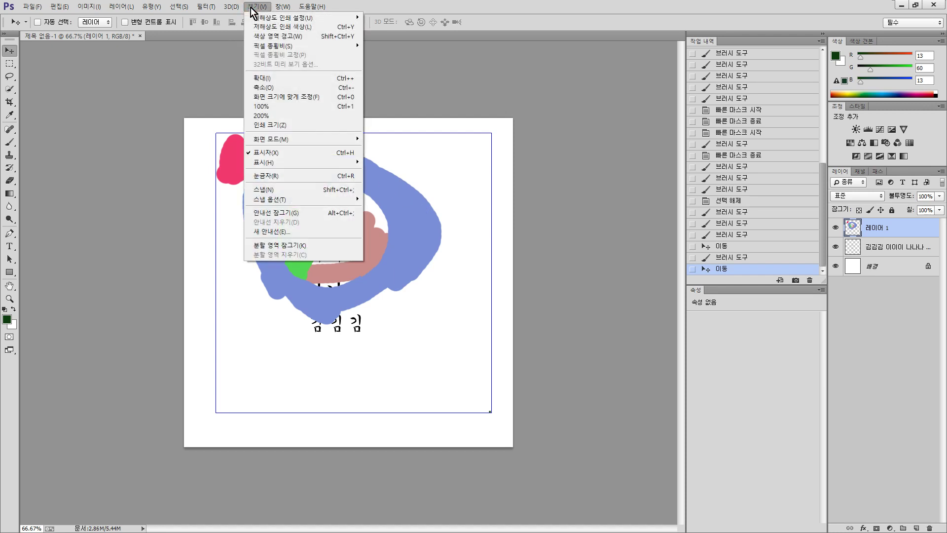
click(287, 27)
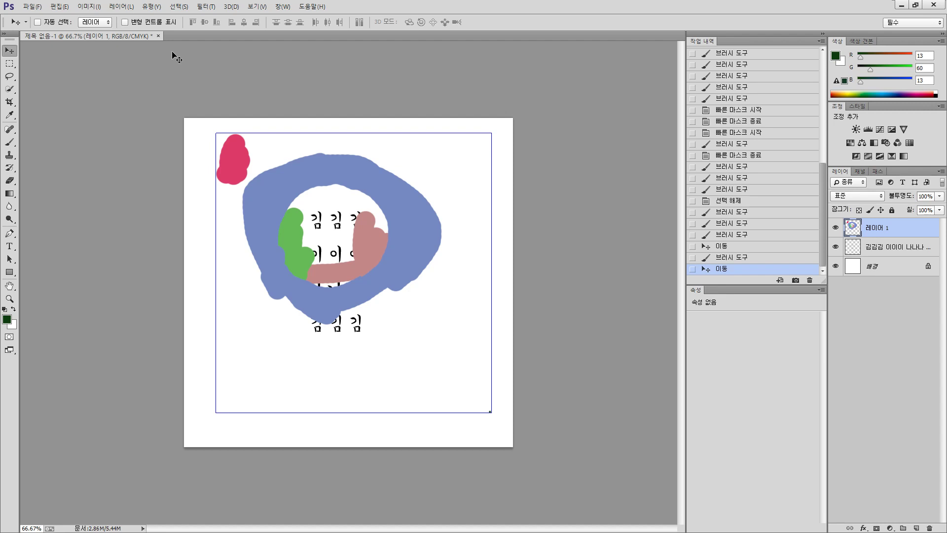
click(257, 7)
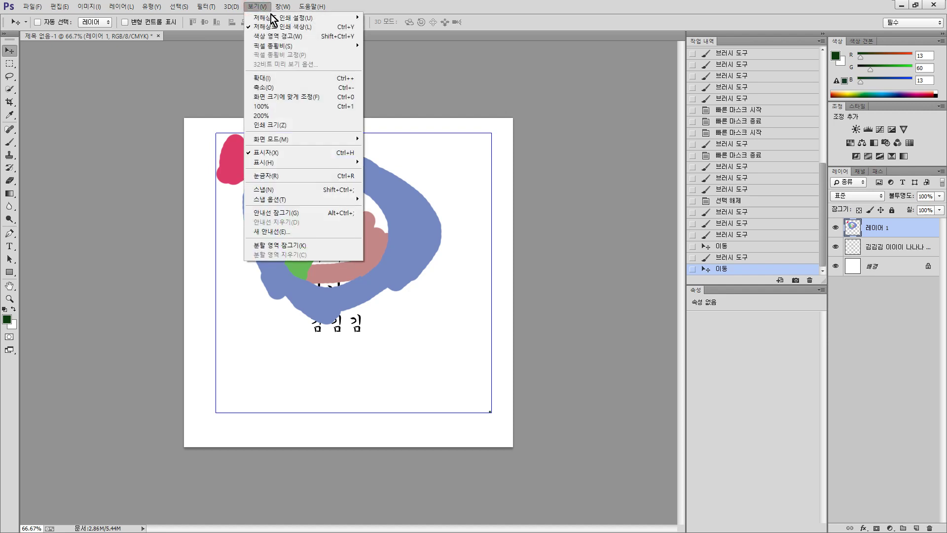
click(293, 27)
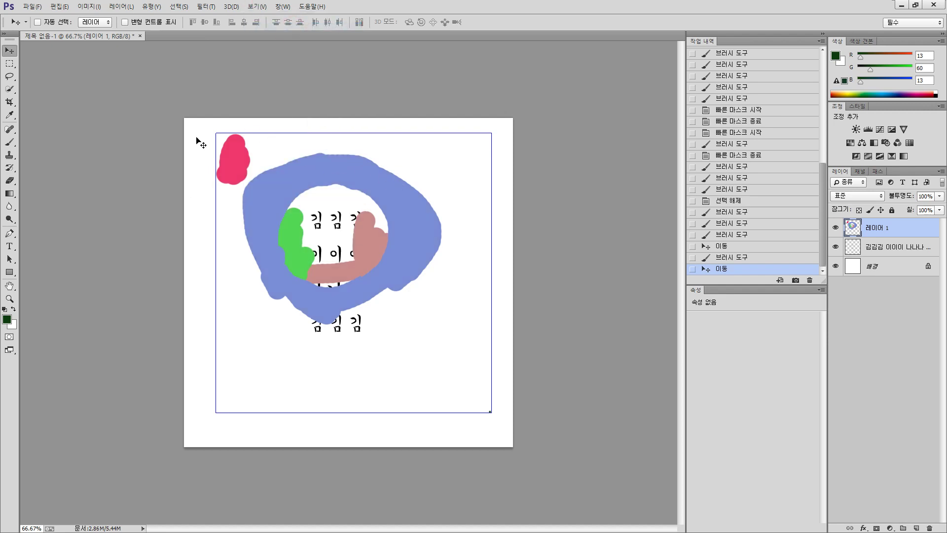
Open the keyboard shortcut settings and list the shortcuts for the application menus (응용 프로그램 메뉴).
click(59, 7)
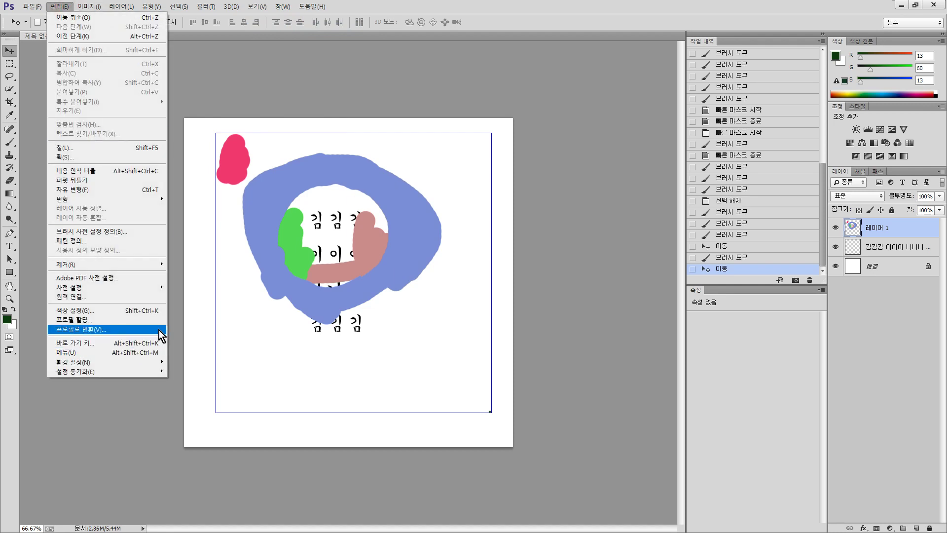
click(136, 344)
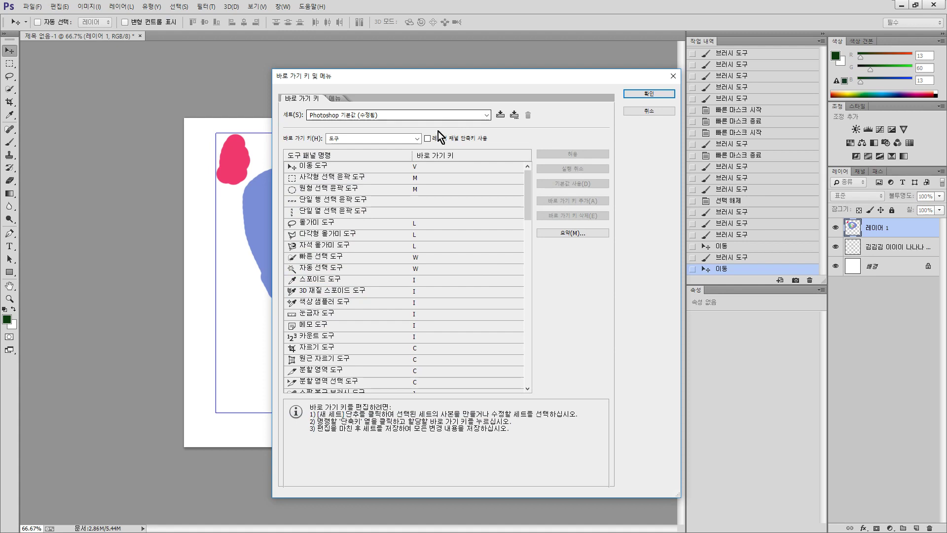
click(417, 139)
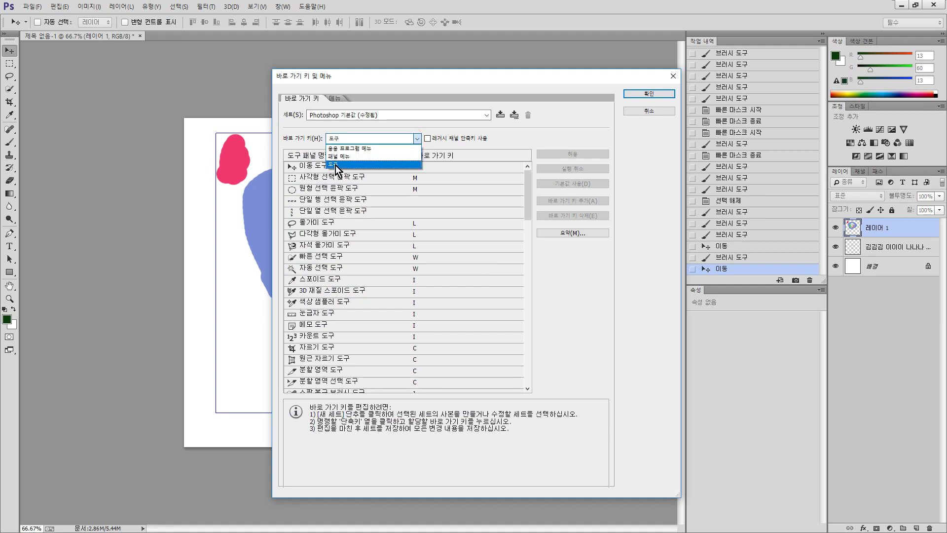
click(345, 157)
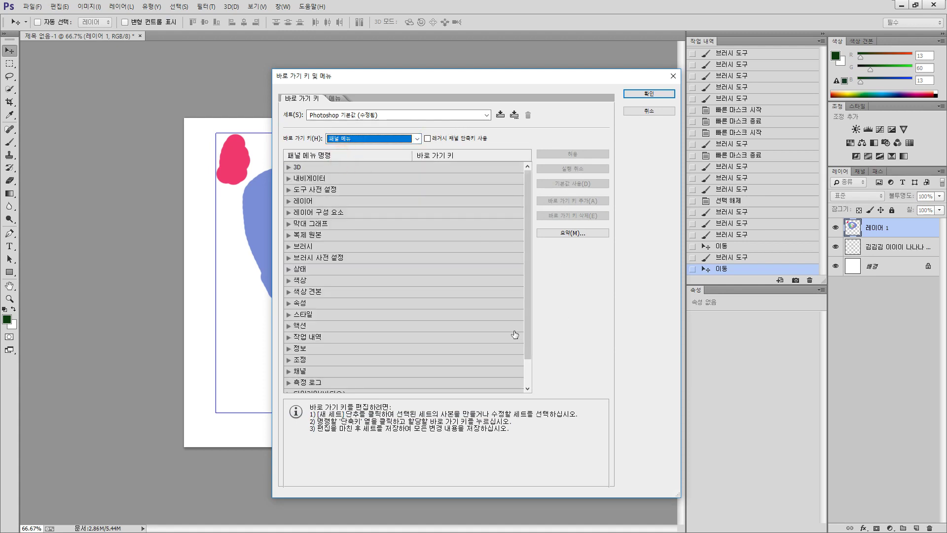
drag(528, 311, 520, 250)
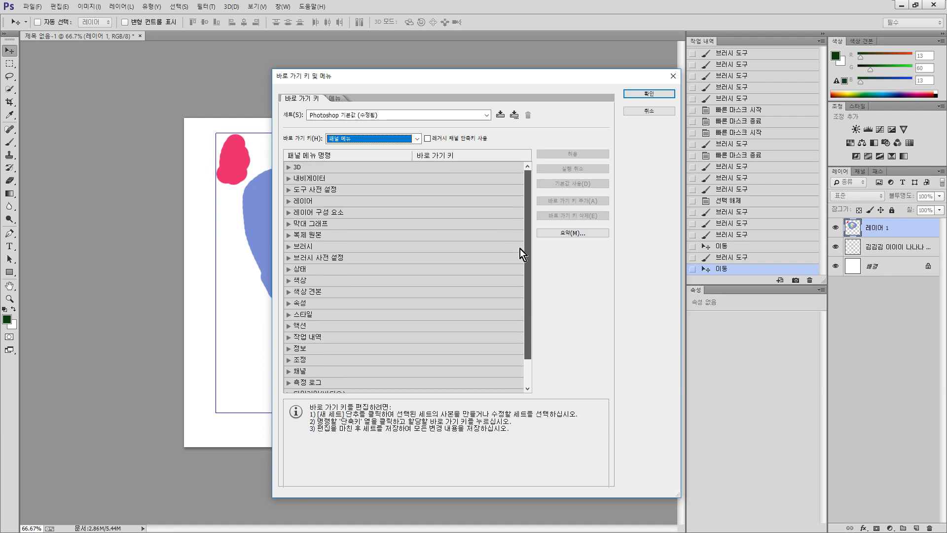
click(387, 138)
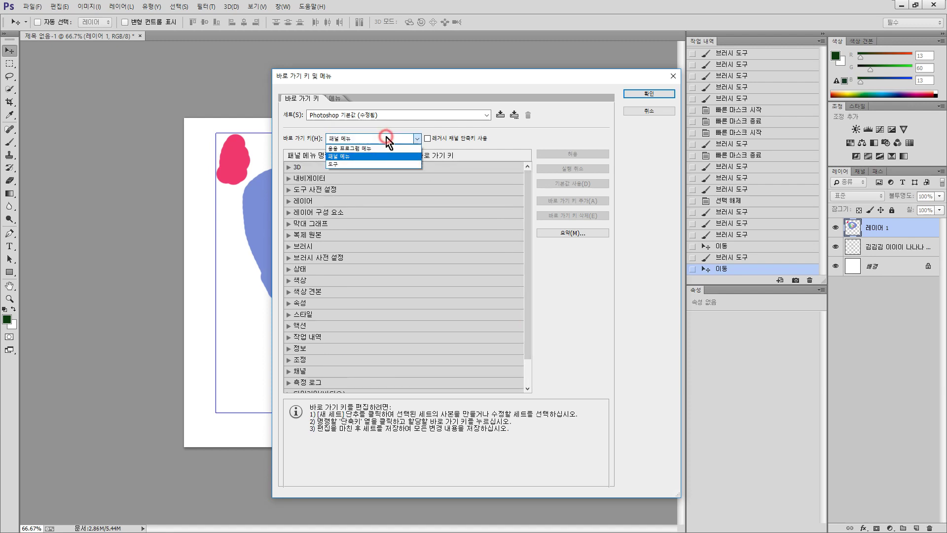
click(364, 150)
Assign Ctrl+Y to layer edges (레이어 가장자리) under 보기, accept taking it from 저해상도 인쇄 색상, and save the shortcuts.
click(289, 257)
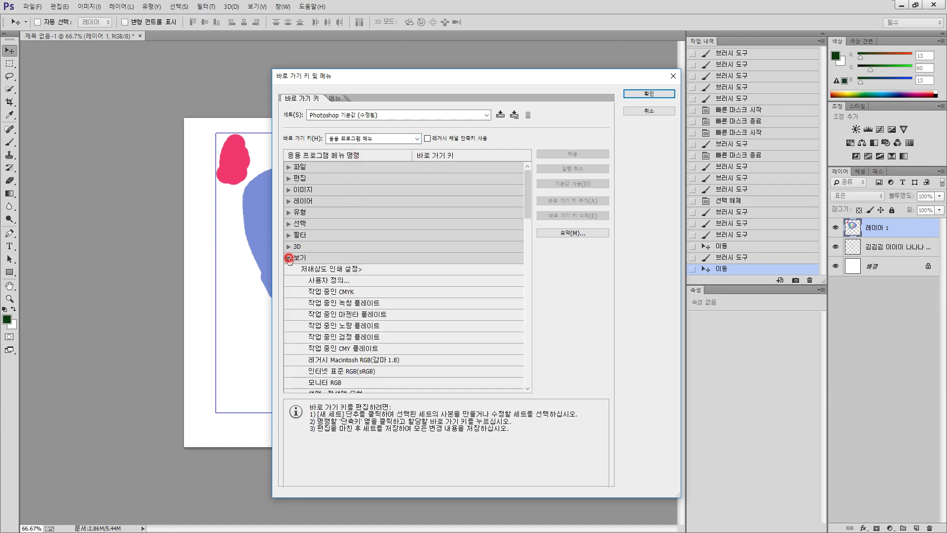
drag(526, 209, 531, 247)
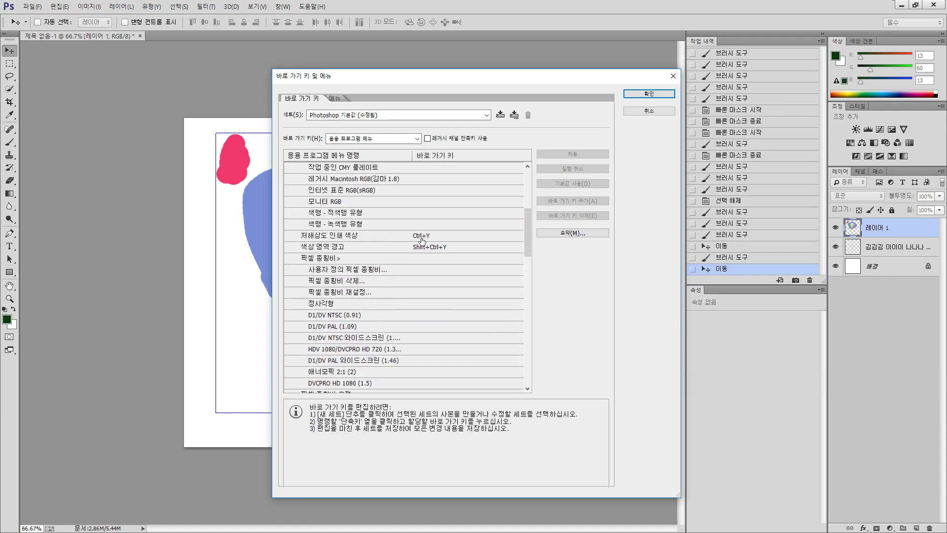
drag(528, 245, 533, 296)
click(428, 333)
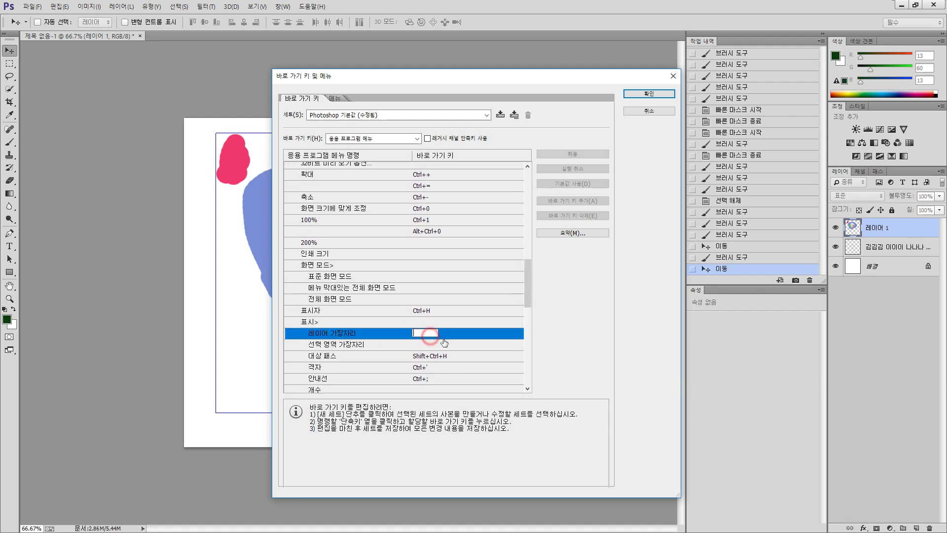
key(ctrl+y)
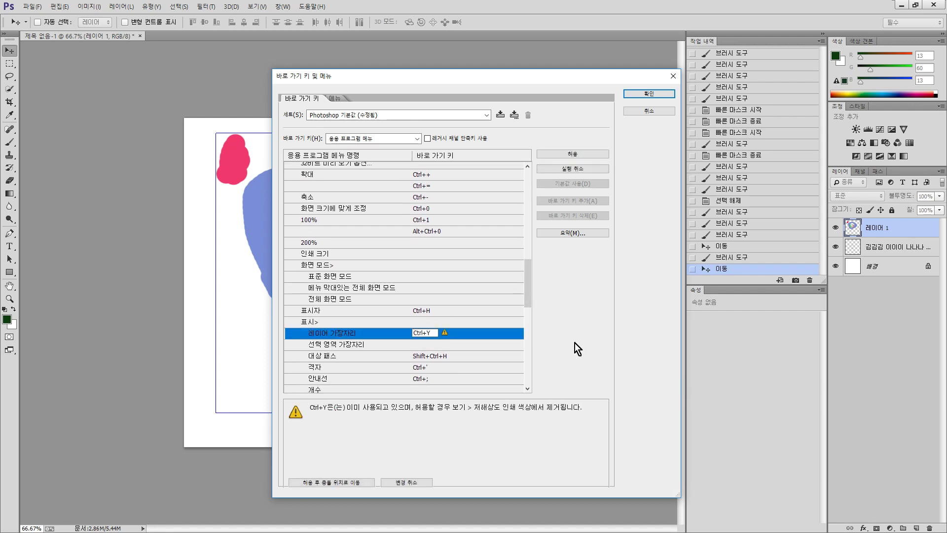
click(353, 482)
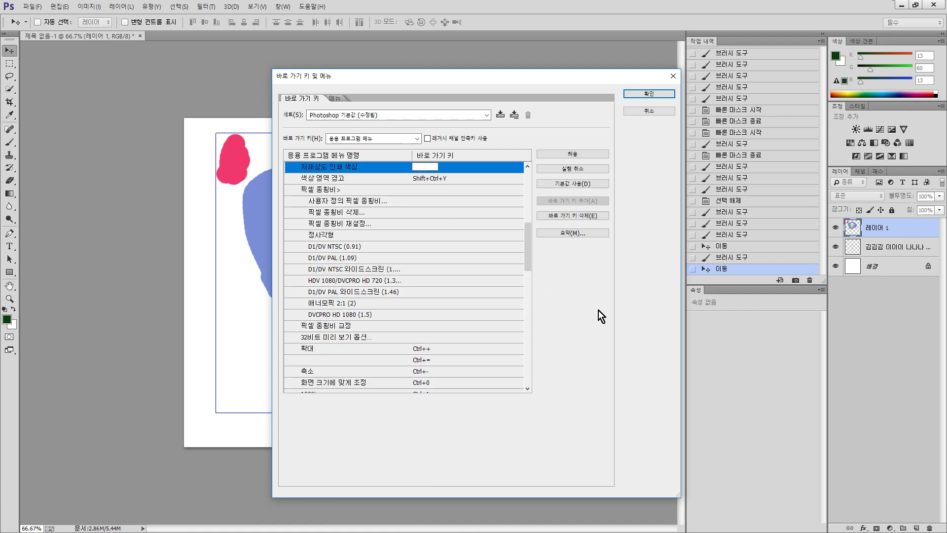
click(531, 207)
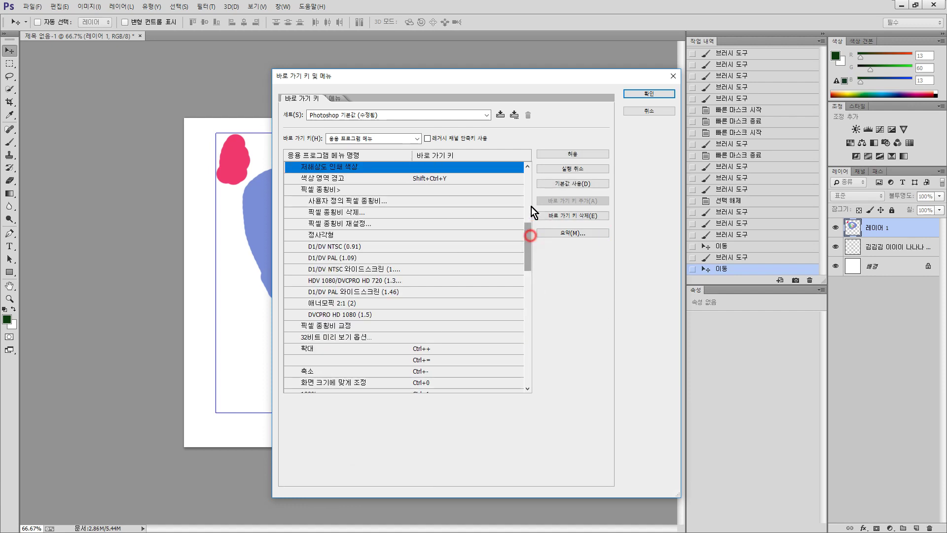
click(576, 285)
click(649, 94)
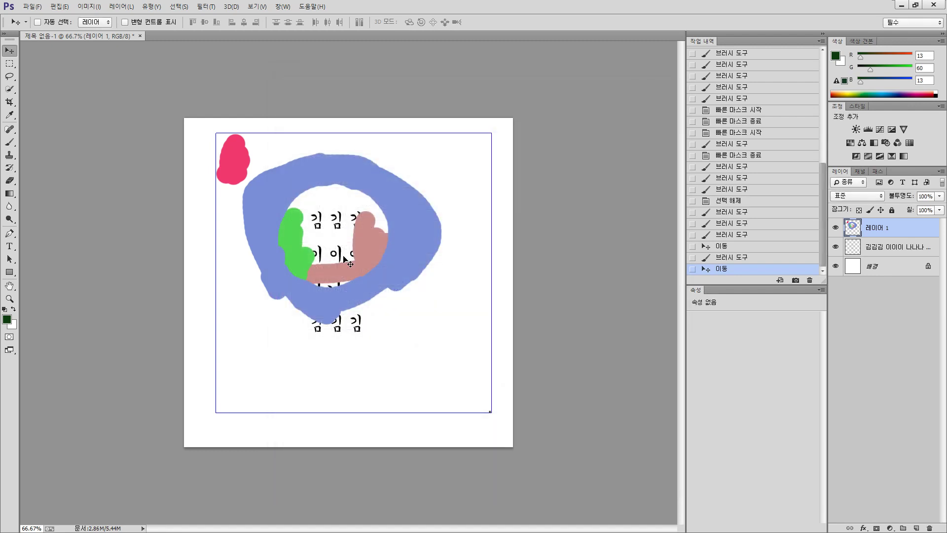
Test the new layer edges shortcut by toggling the edges several times, leaving them hidden.
key(ctrl+y)
key(ctrl+y)
key(ctrl+y)
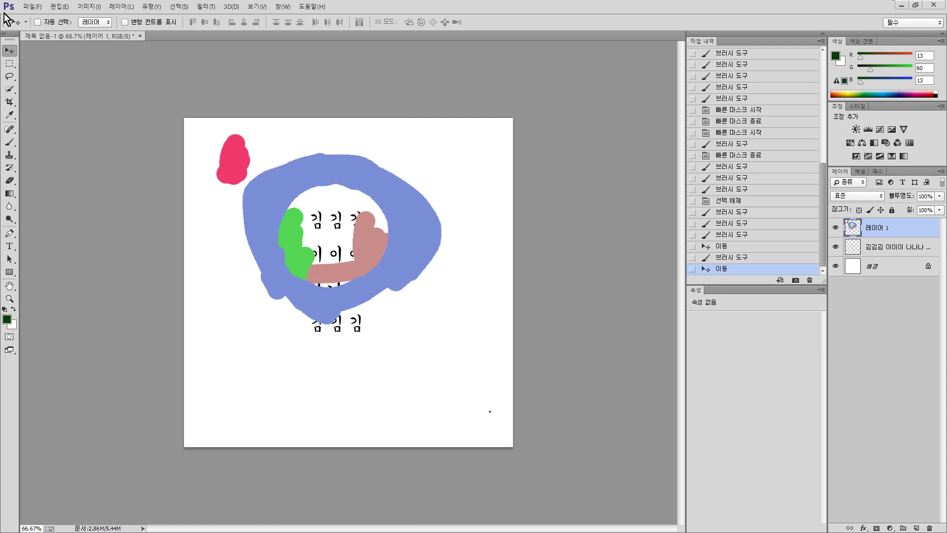
click(31, 6)
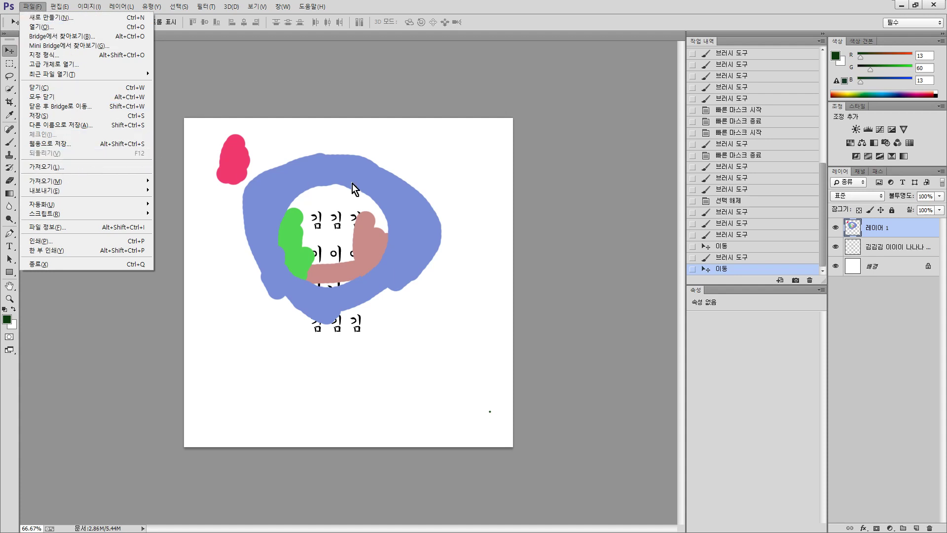
click(394, 208)
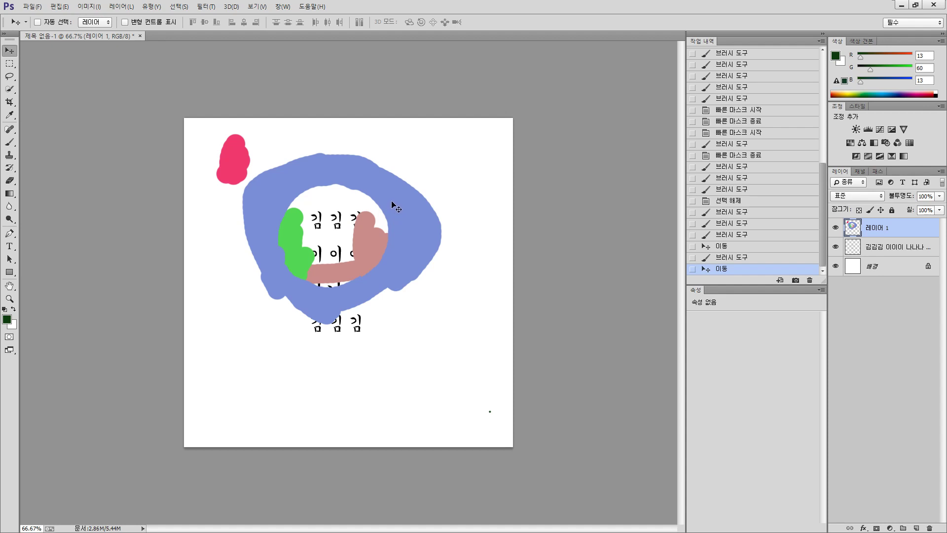
click(40, 9)
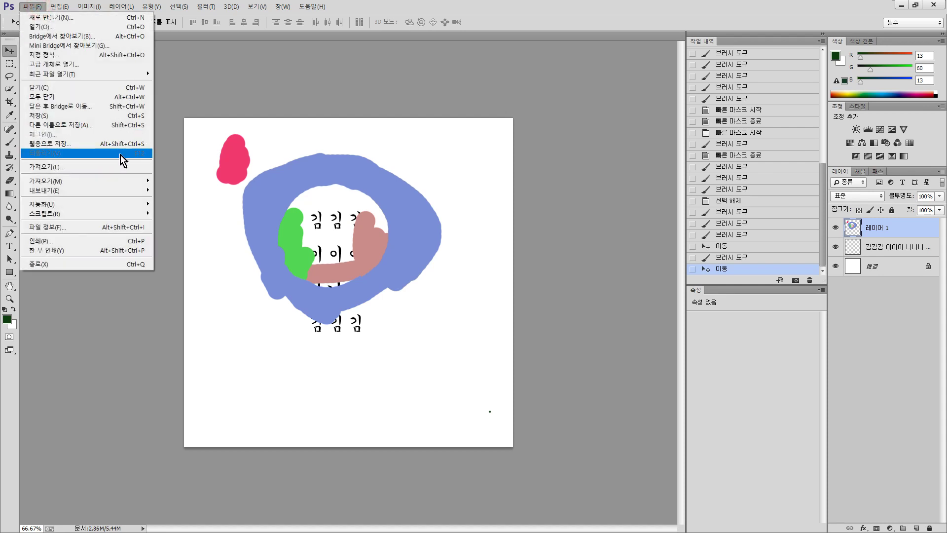
click(320, 181)
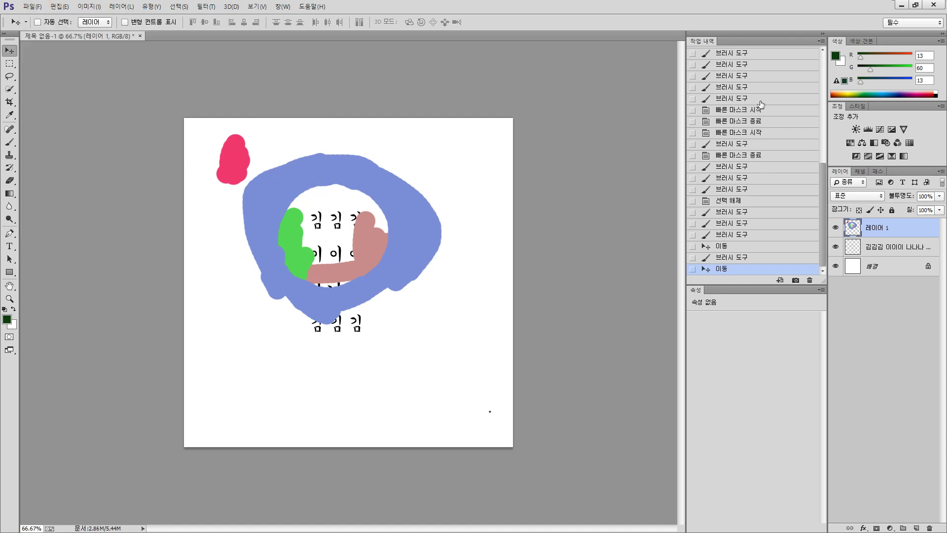
Review the history, step back to an earlier brush state, and return to the latest move state.
scroll(826, 202, up, 5)
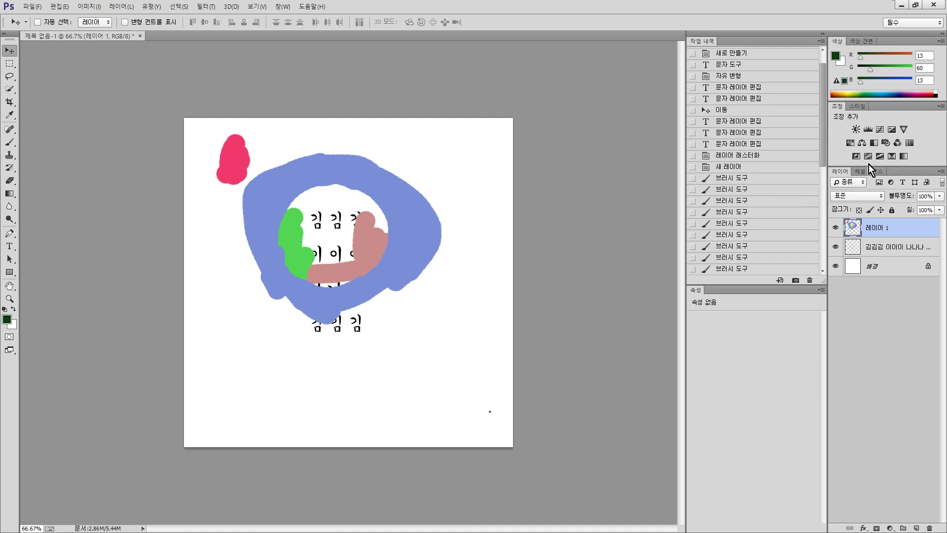
drag(825, 125, 824, 224)
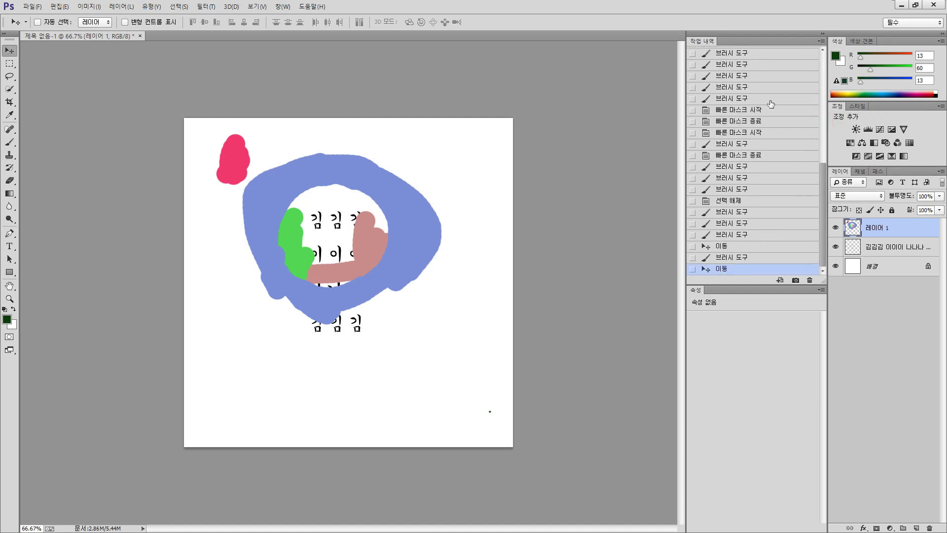
click(755, 76)
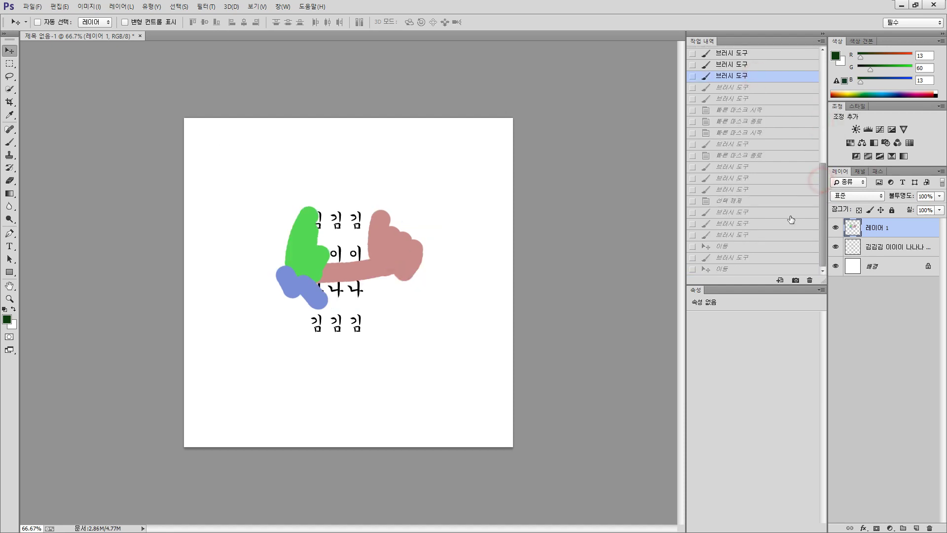
click(745, 269)
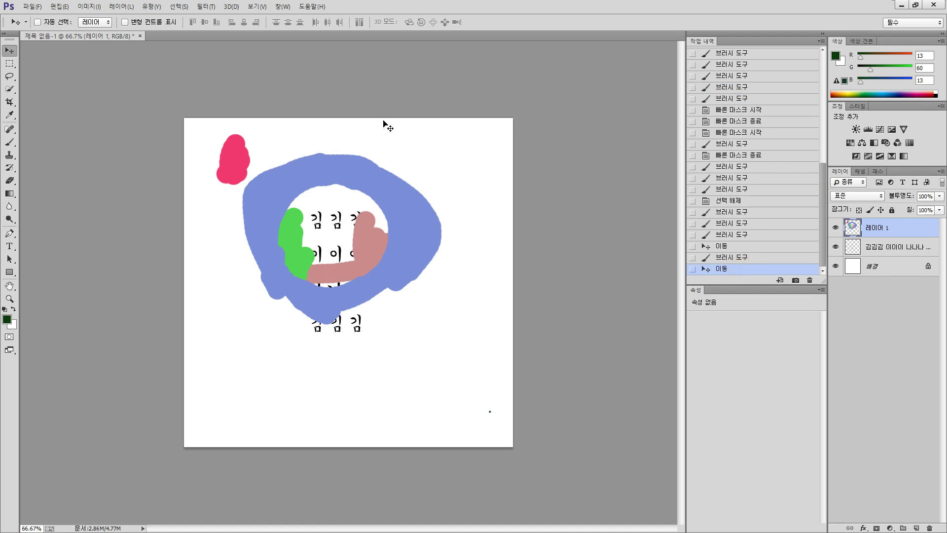
click(28, 7)
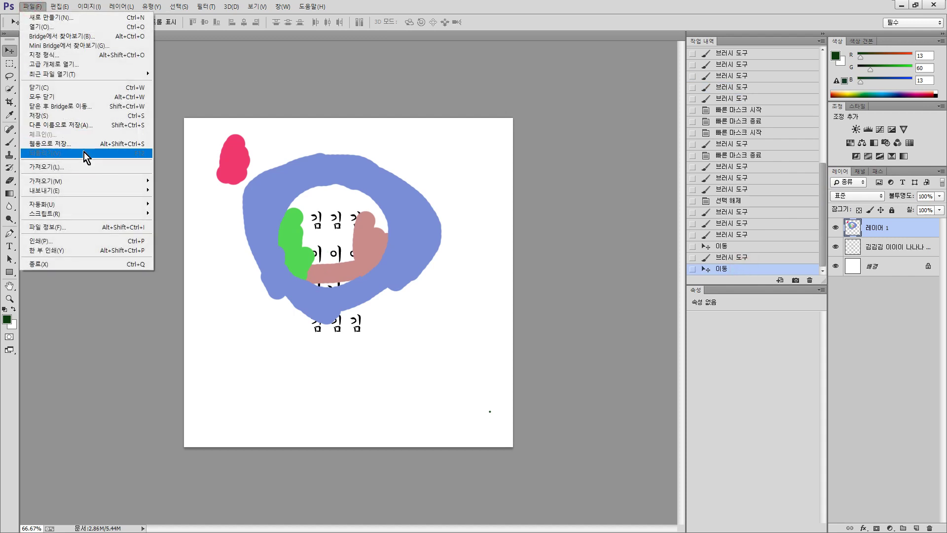
click(344, 160)
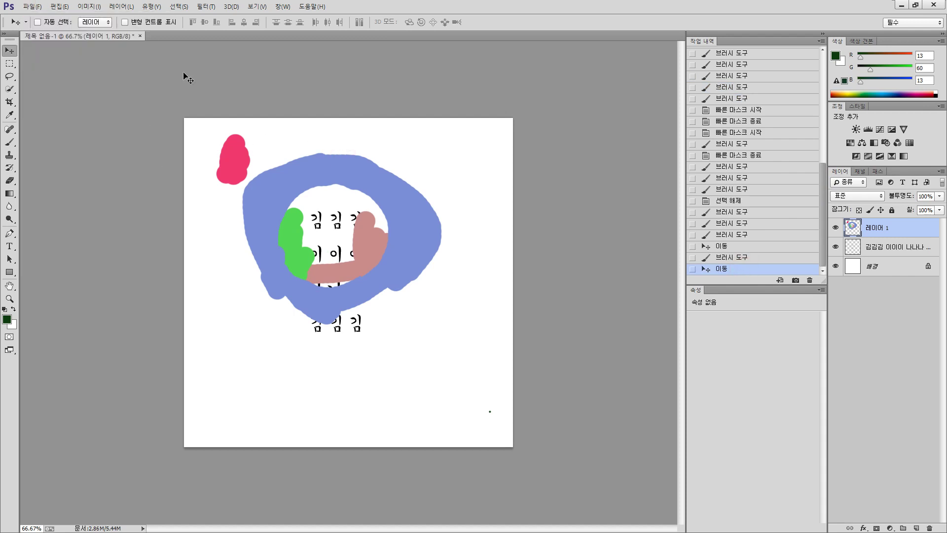
Open the Preset Manager (사전 설정 관리자) and look through the tool (도구), gradient (그레이디언트) and brush (브러시) presets.
click(60, 7)
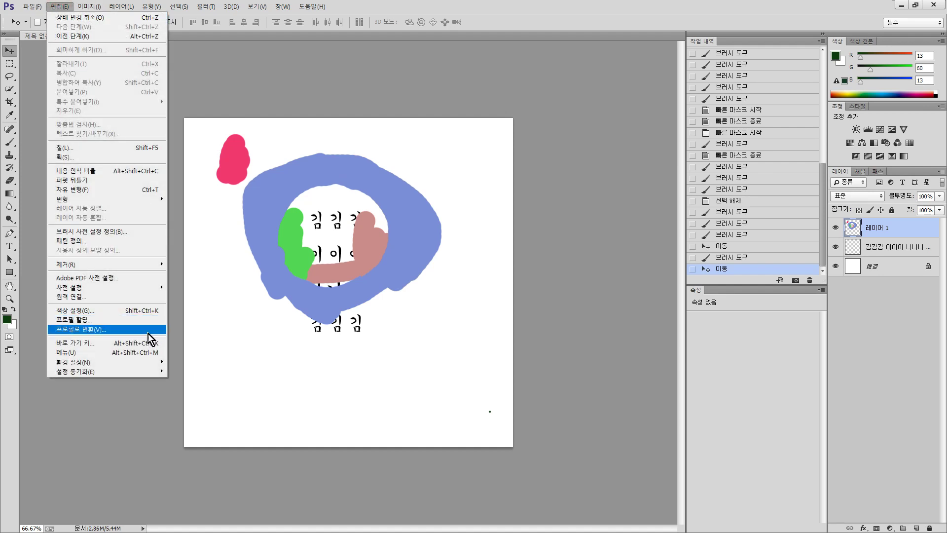
click(138, 289)
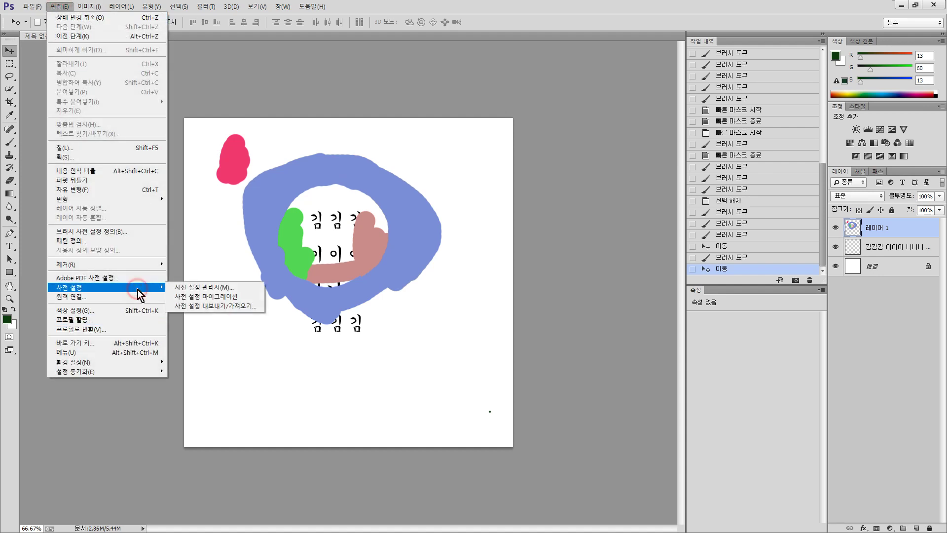
click(249, 287)
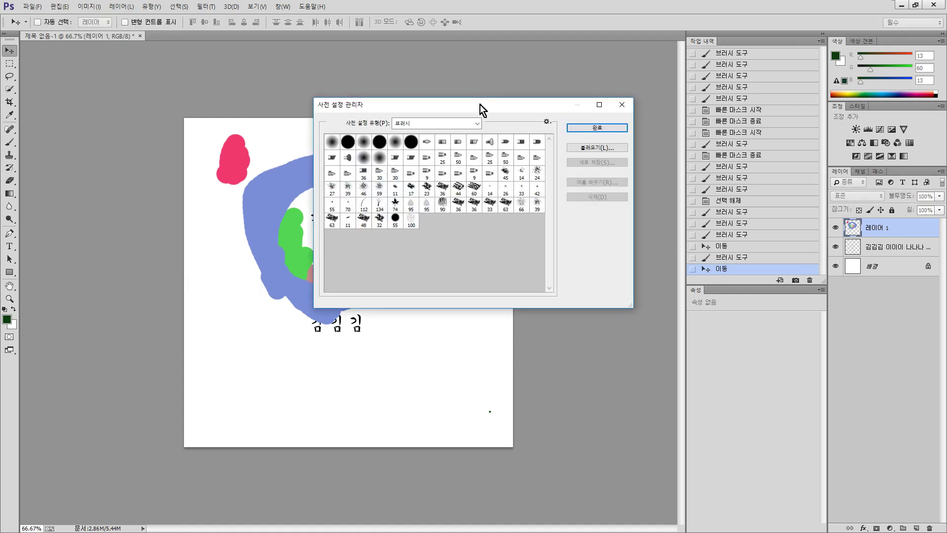
drag(480, 104, 493, 105)
click(490, 124)
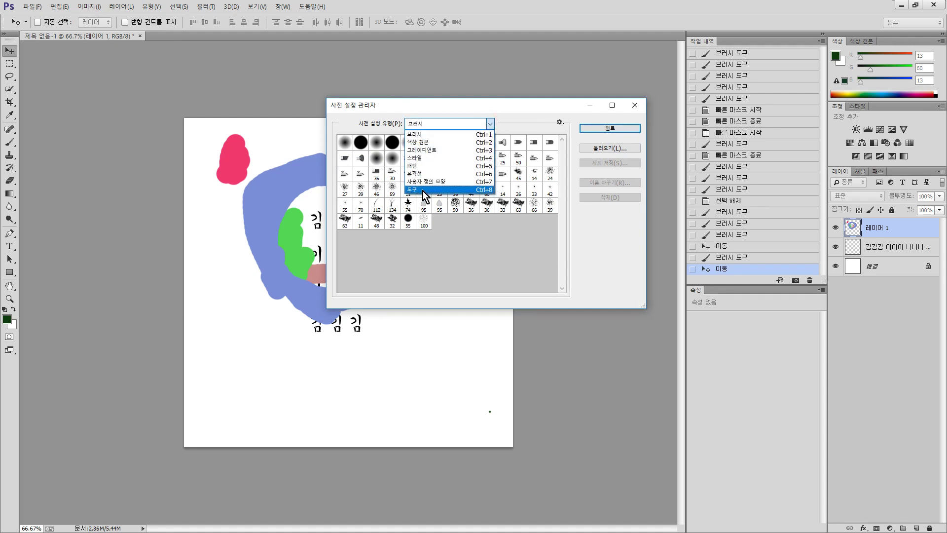
click(422, 189)
click(491, 123)
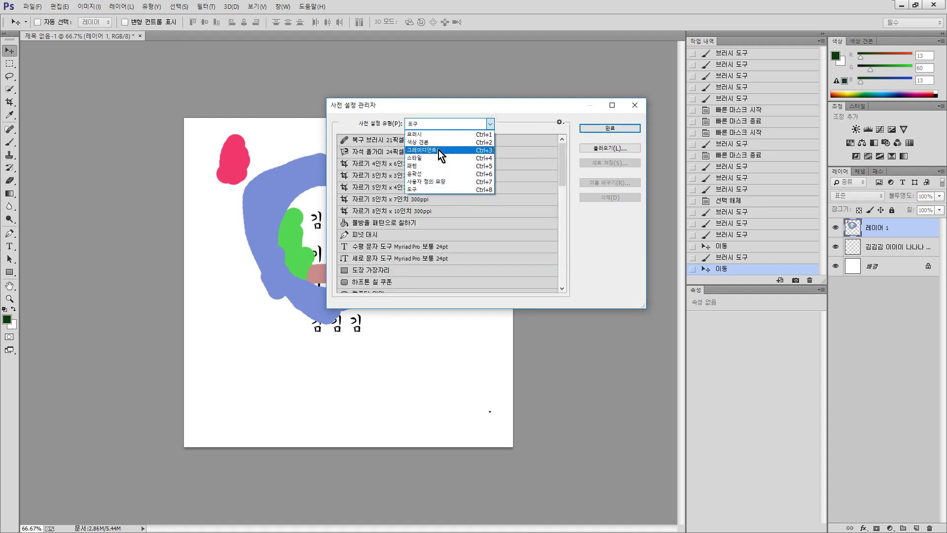
click(439, 150)
click(486, 127)
click(429, 136)
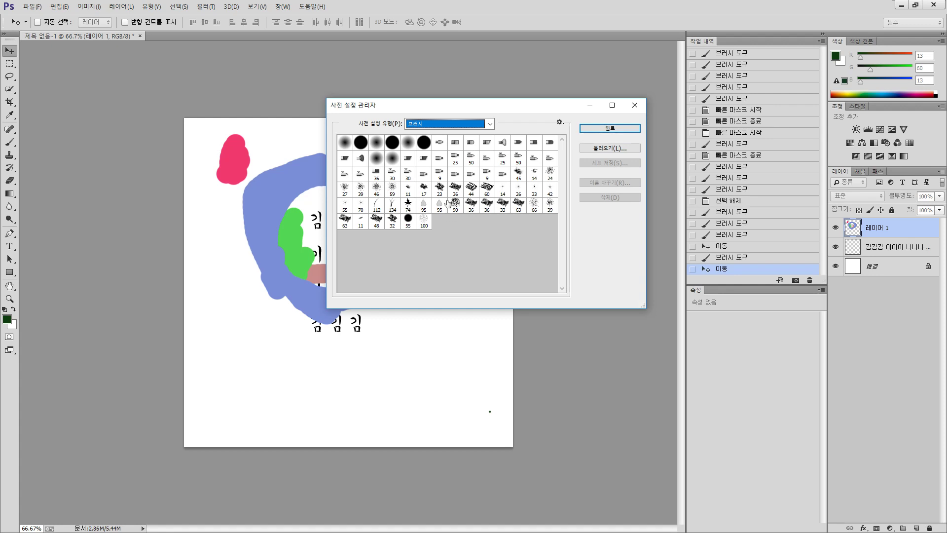
Delete the last three brush presets (100, 55 and 32) one by one in the Preset Manager.
click(464, 235)
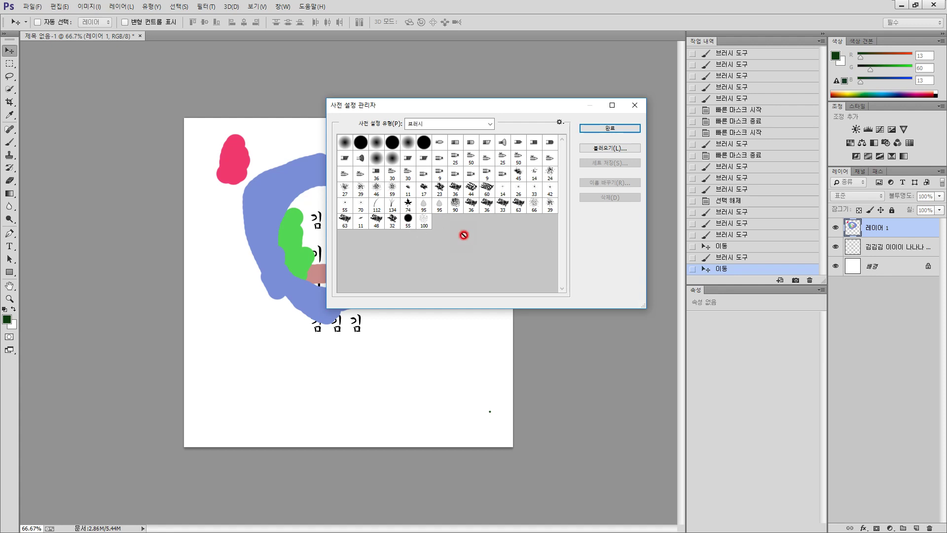
alt+click(424, 220)
alt+click(408, 220)
alt+click(392, 220)
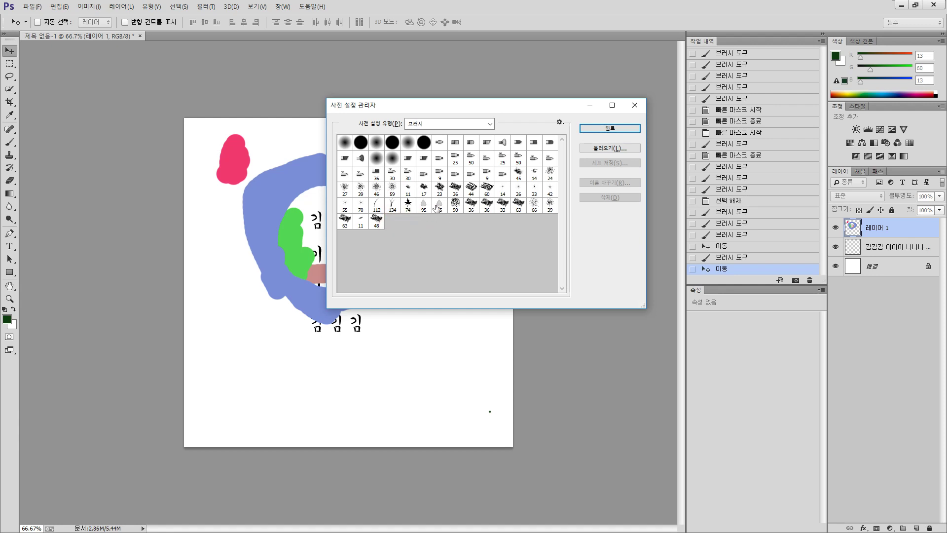
Try selecting several brush presets at once, delete the 17 and 42 brushes individually, and close the Preset Manager.
click(442, 206)
ctrl+click(389, 208)
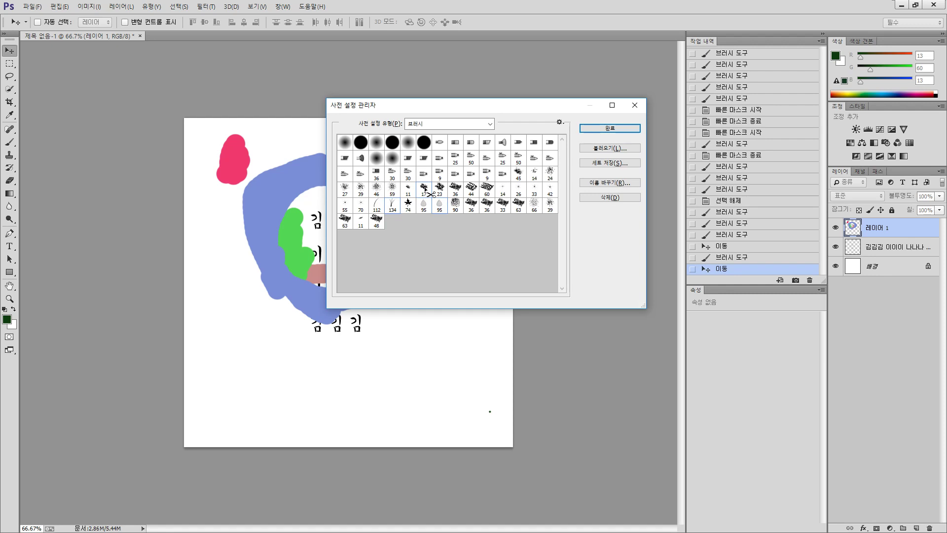
alt+click(425, 188)
click(423, 190)
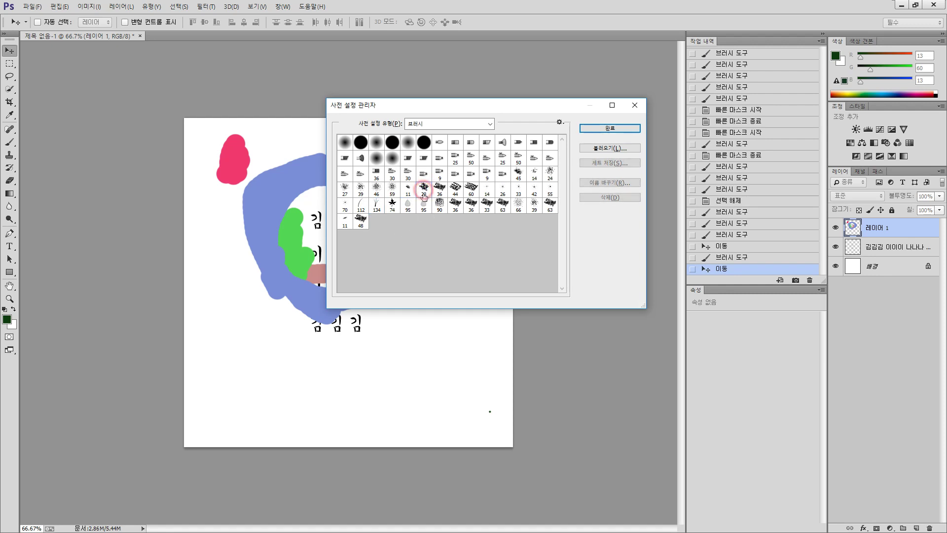
shift+click(532, 191)
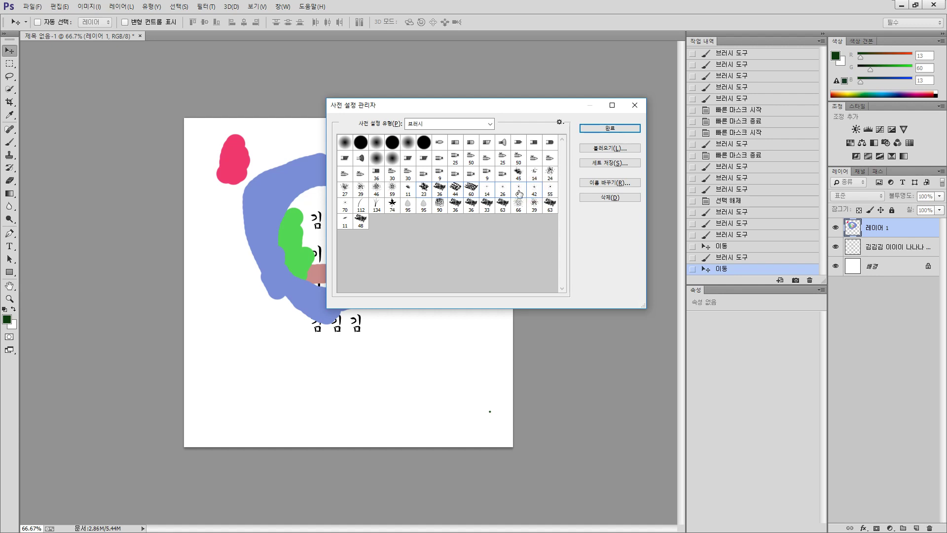
alt+click(531, 190)
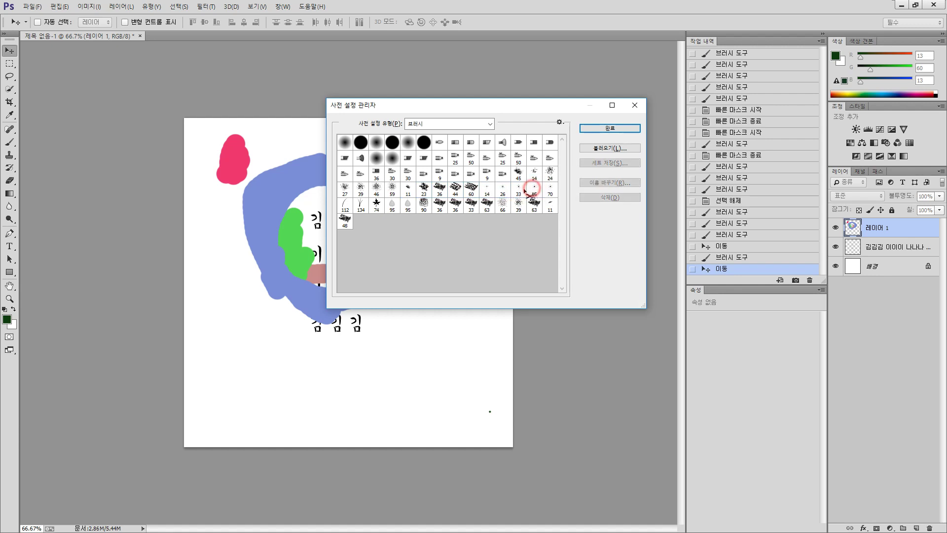
click(611, 128)
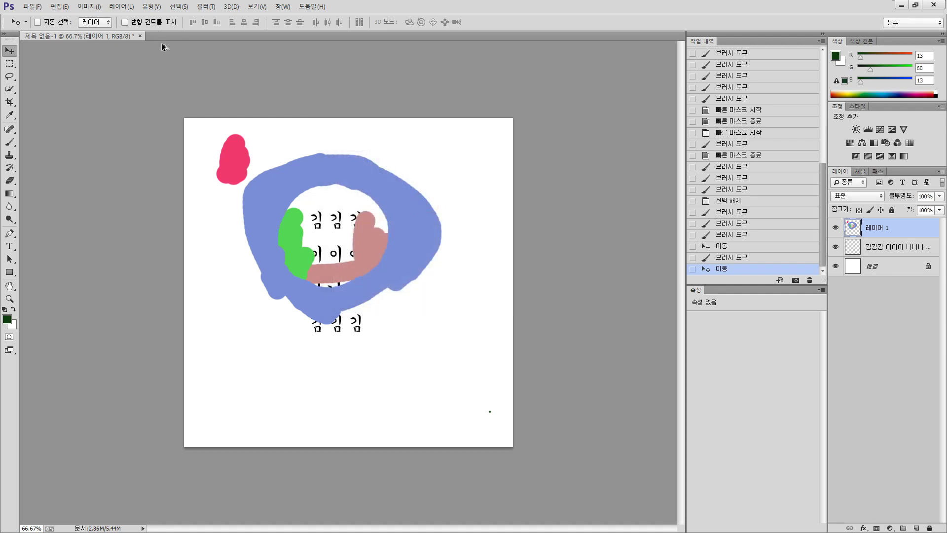
Assign F12 to the Preset Manager (사전 설정 관리자) under 편집, accept taking it from 되돌리기, and save the shortcuts.
key(ctrl+alt+shift+k)
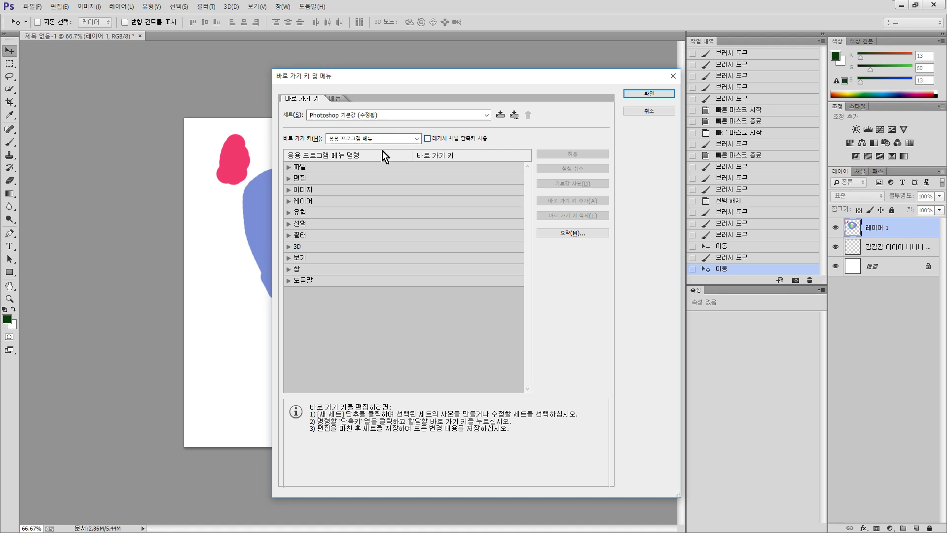
click(289, 179)
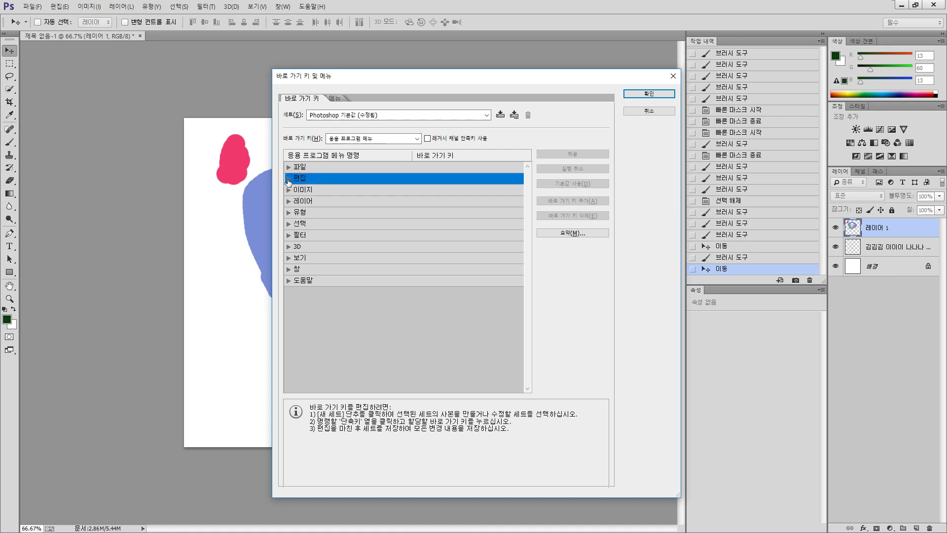
click(288, 178)
scroll(419, 276, down, 10)
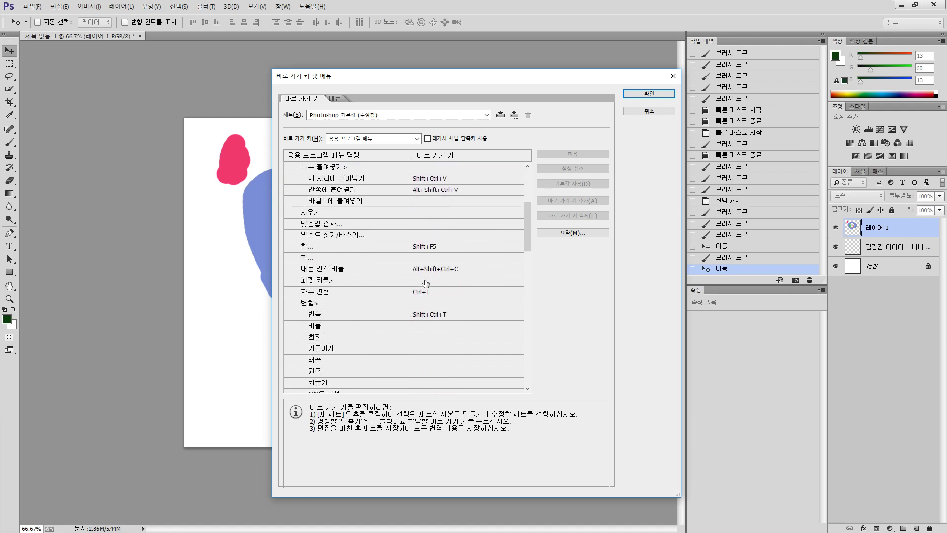
scroll(452, 317, down, 3)
drag(527, 271, 523, 315)
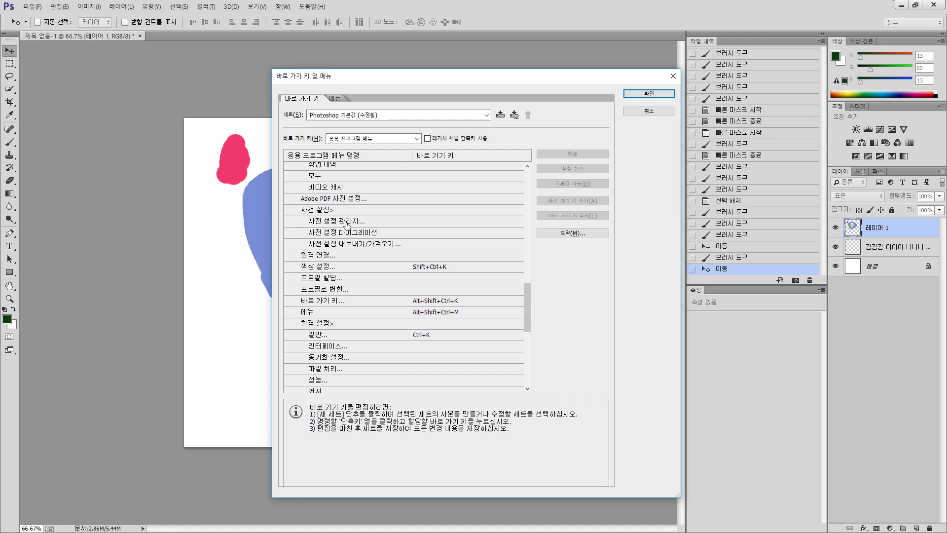
click(419, 221)
key(F12)
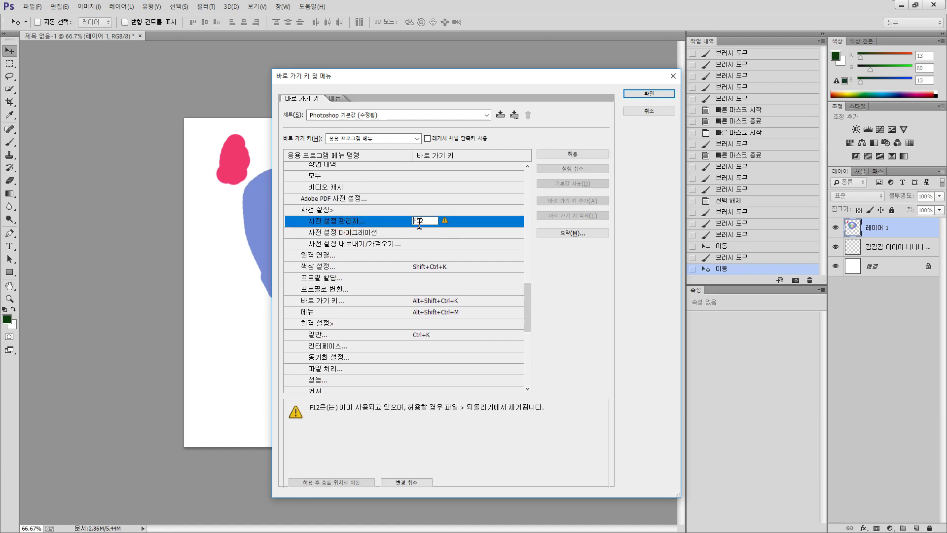
click(351, 483)
click(588, 268)
drag(528, 217, 525, 192)
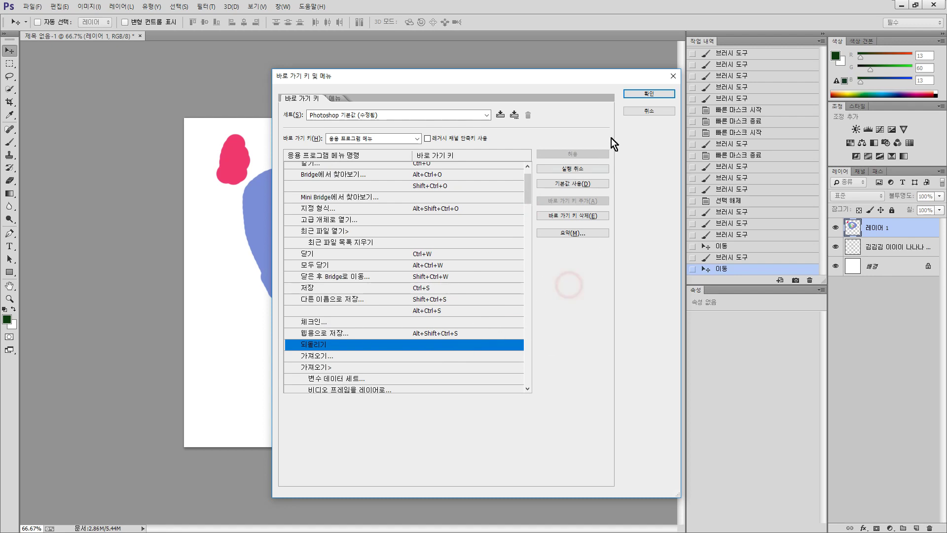
click(650, 93)
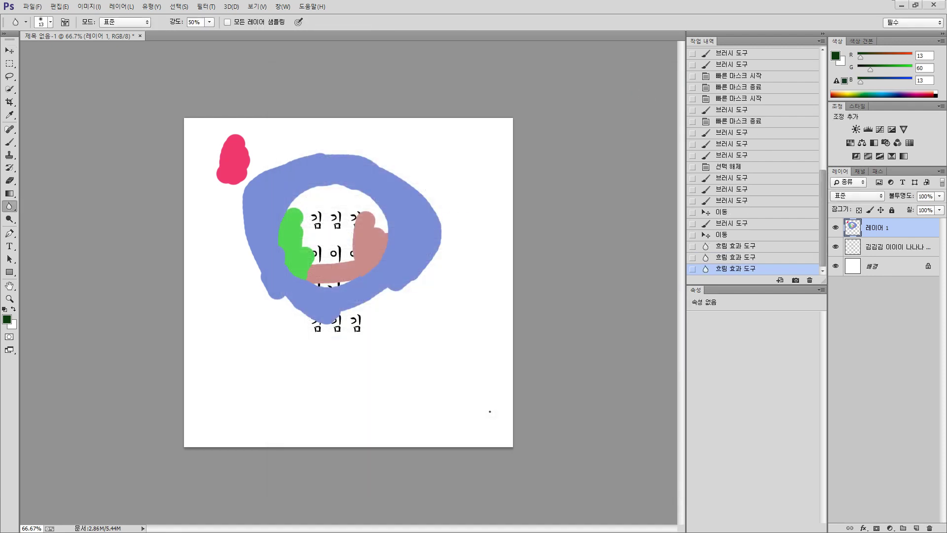
Restore the default foreground and background colors, try e15858 as the foreground color, and restore the defaults again.
click(345, 270)
key(d)
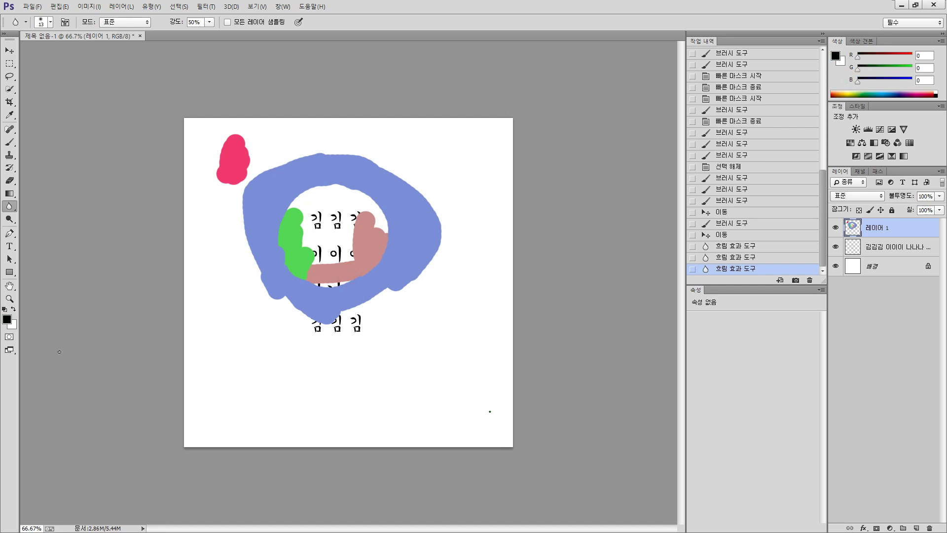
click(7, 319)
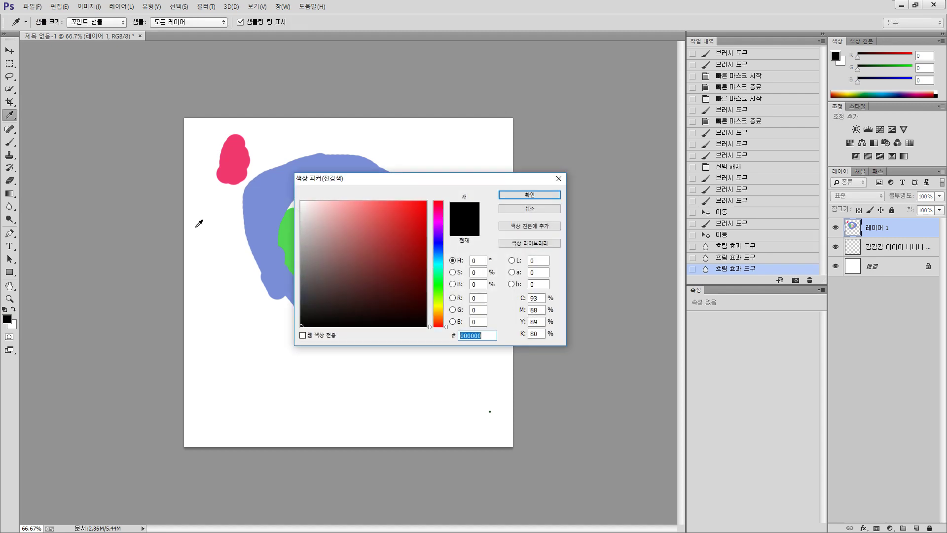
click(377, 215)
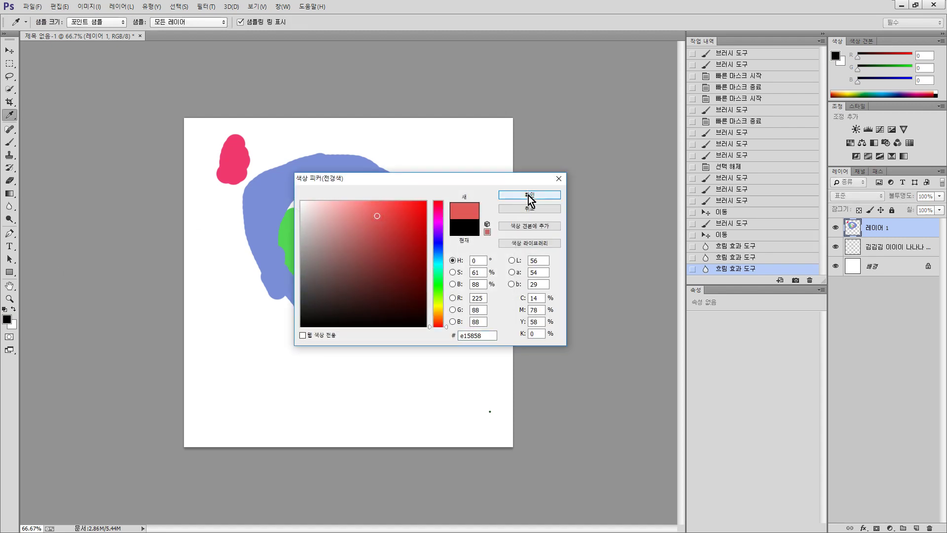
click(529, 194)
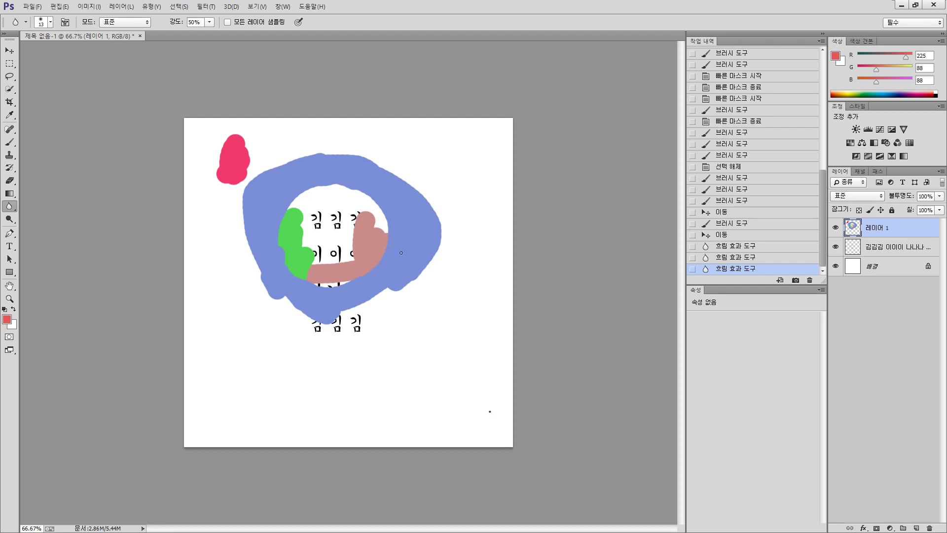
key(d)
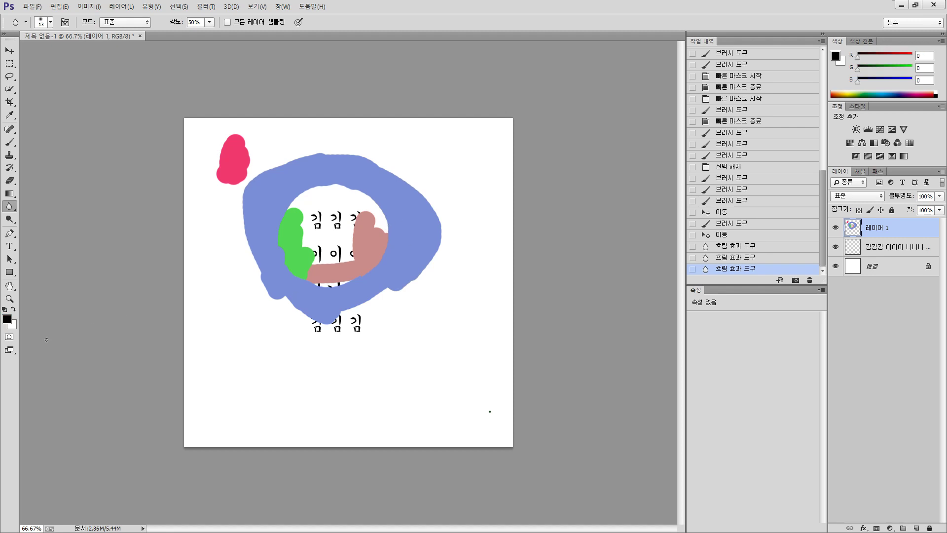
Try green and orange hues for the foreground color, apply f9a95c, and reset the colors to their defaults.
click(8, 319)
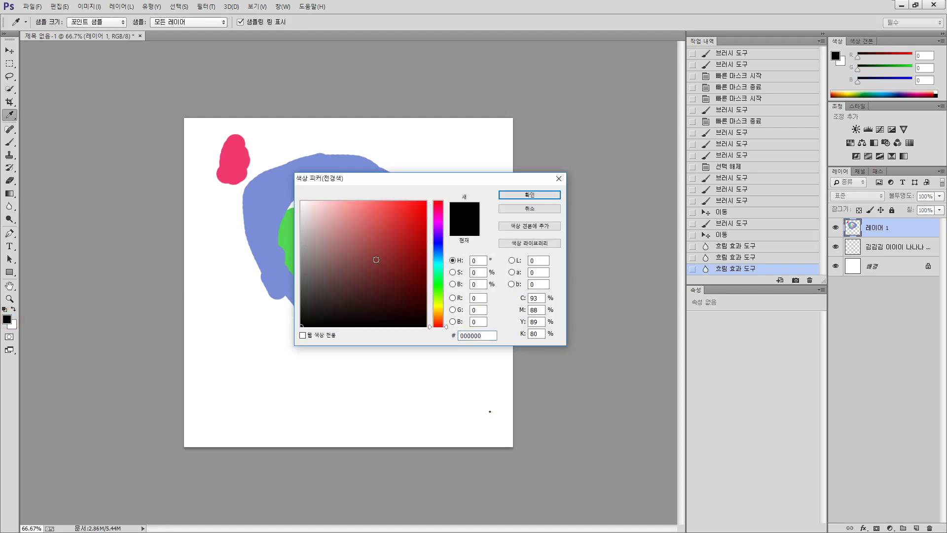
drag(433, 266, 441, 284)
click(386, 221)
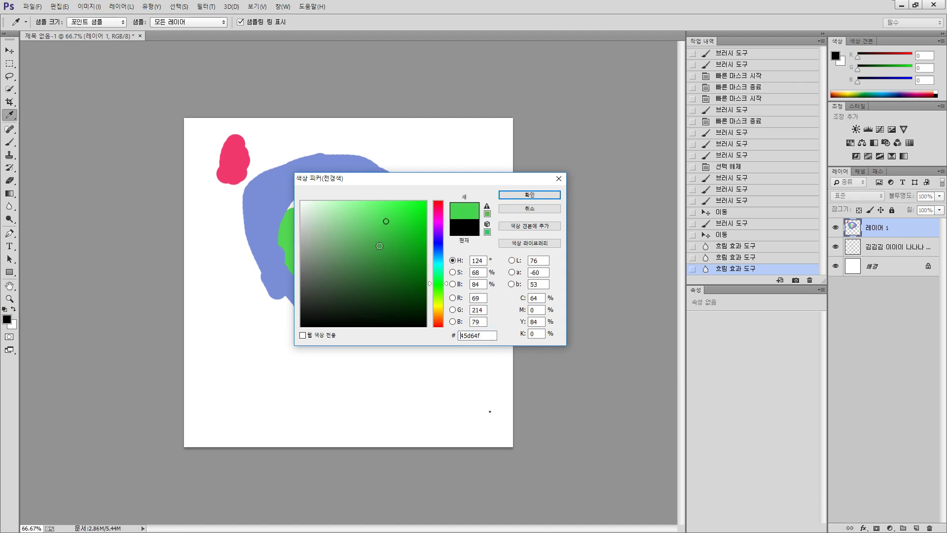
click(442, 316)
click(380, 203)
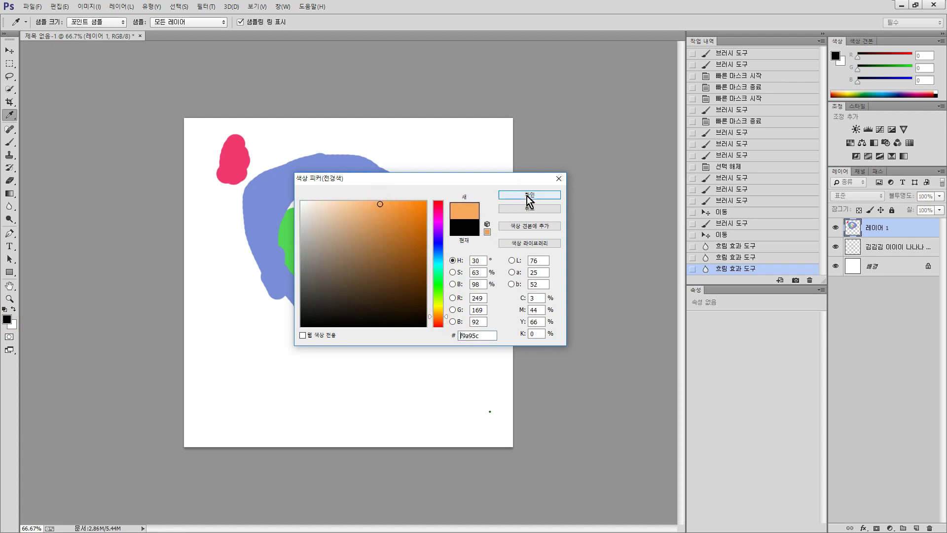
click(527, 195)
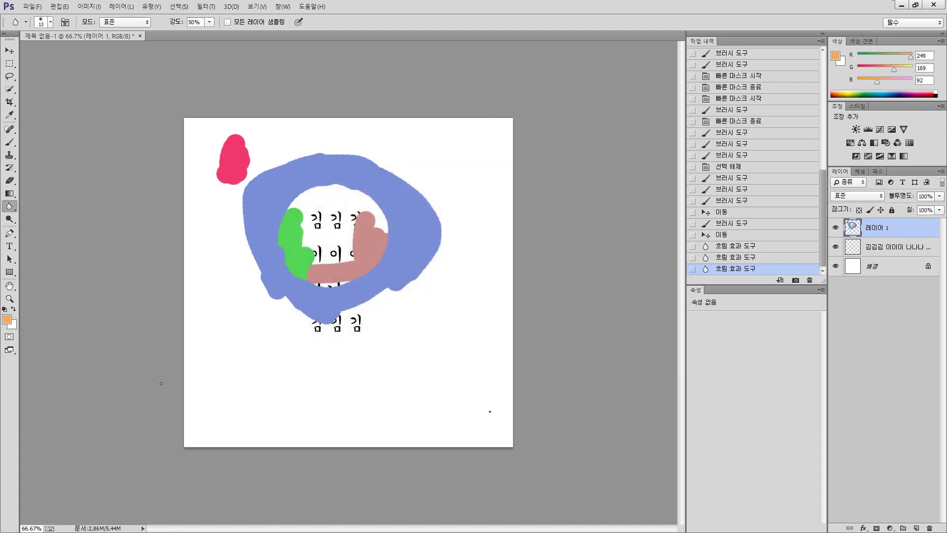
key(d)
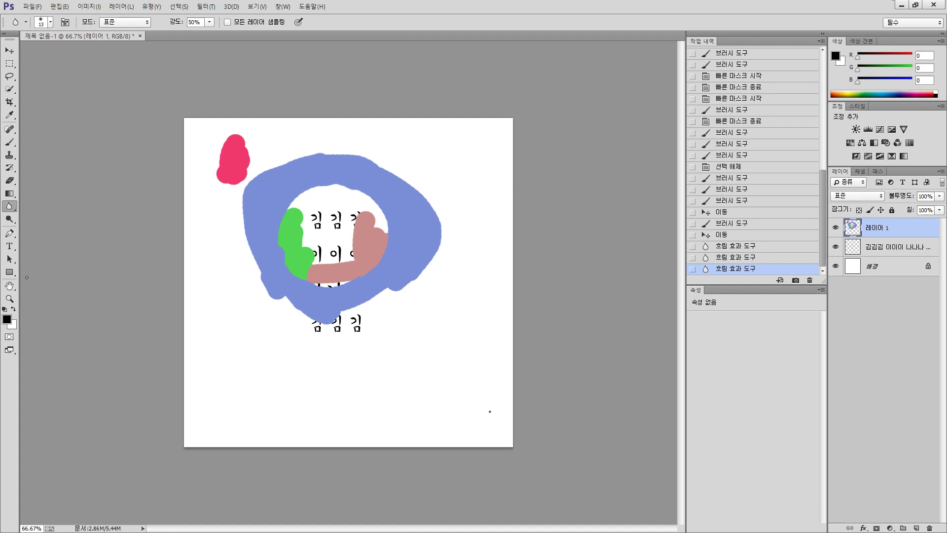
Activate the Dodge tool (닷지 도구) and view the other tools grouped with it.
key(o)
right_click(9, 219)
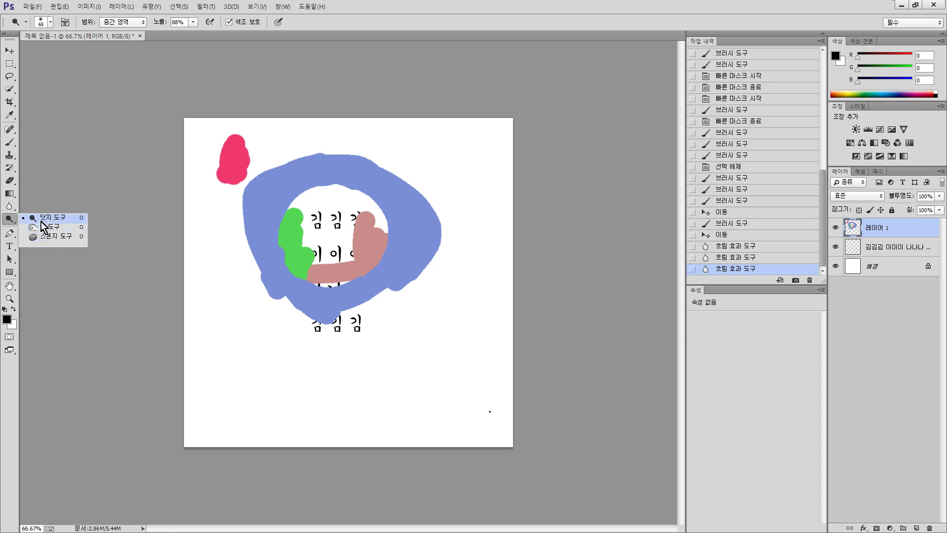
click(14, 221)
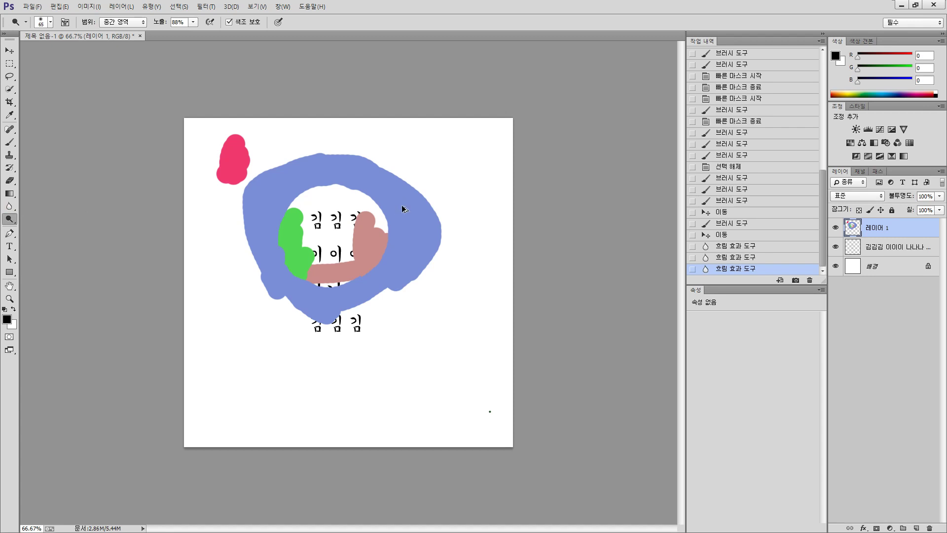
Assign O to the default foreground/background colors (기본 전경/배경 색상) in the tool shortcuts, accepting its removal from the Dodge, Burn and Sponge tools.
key(ctrl+alt+shift+k)
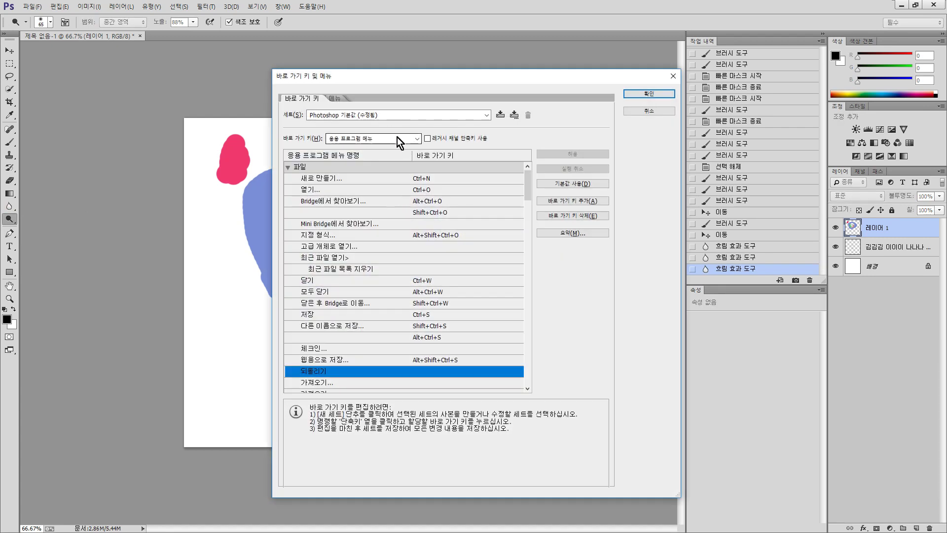
click(416, 139)
click(356, 163)
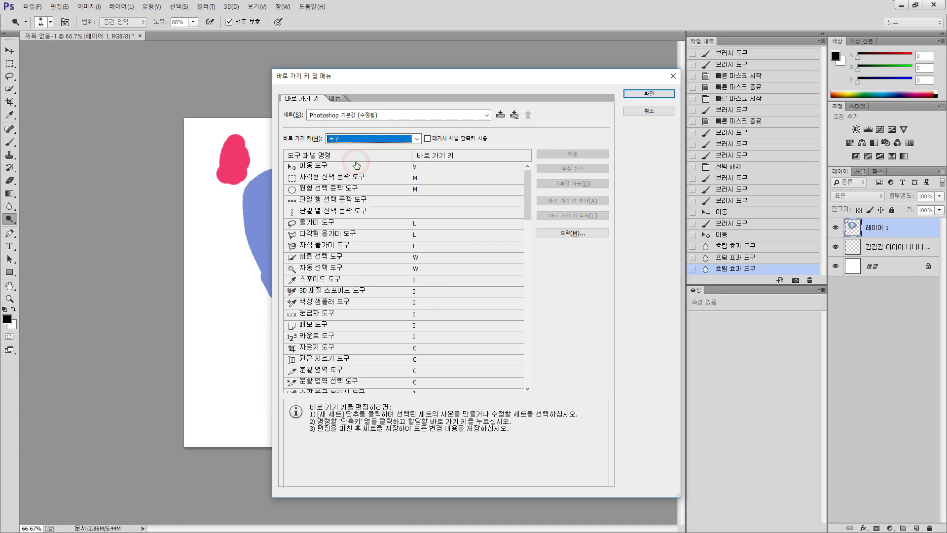
drag(528, 195, 528, 333)
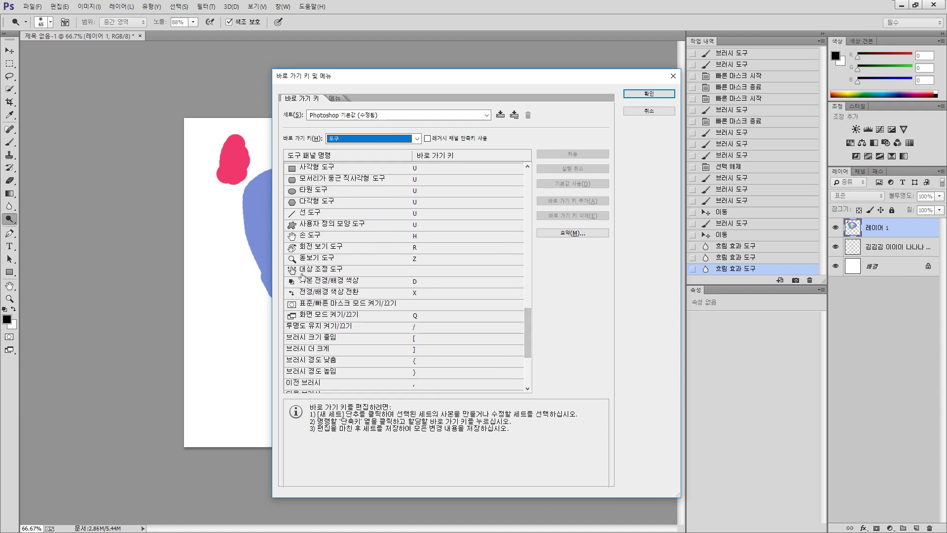
click(416, 282)
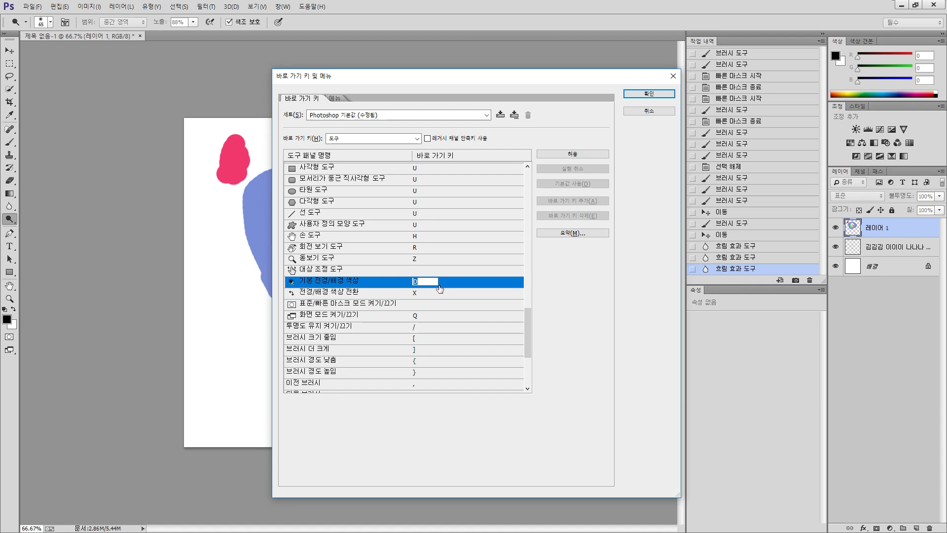
key(o)
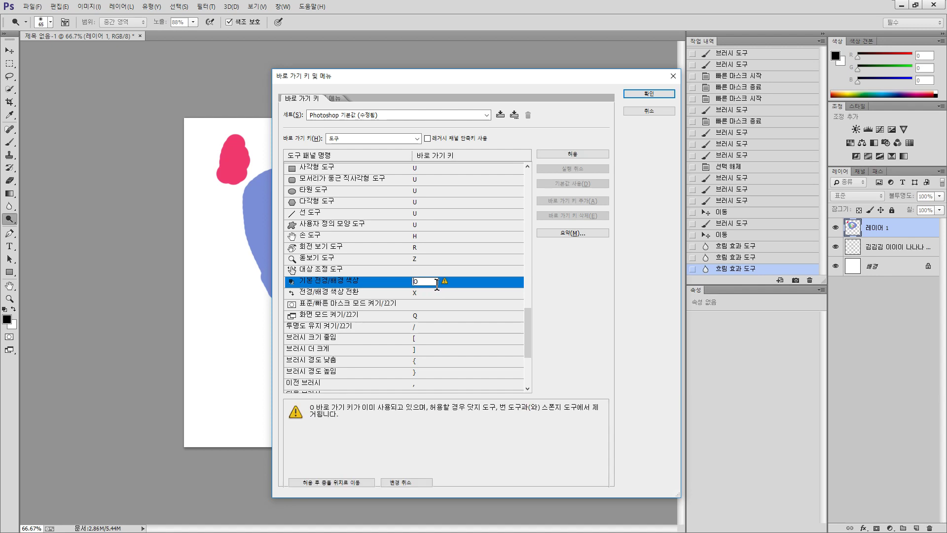
click(365, 482)
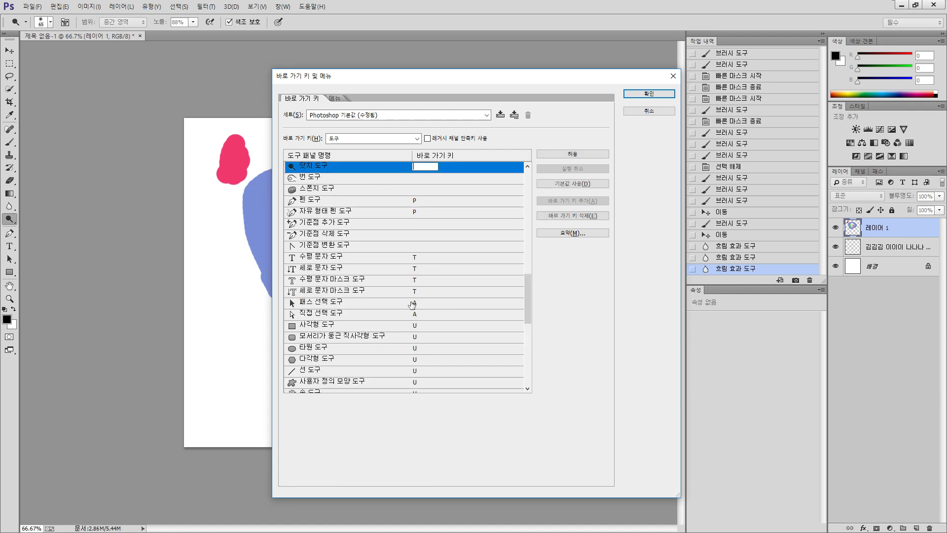
click(557, 287)
Assign the shortcut D to the Blur (흐림 효과), Sharpen (선명 효과) and Smudge (손가락) tools and accept the shortcut settings.
drag(531, 296, 532, 263)
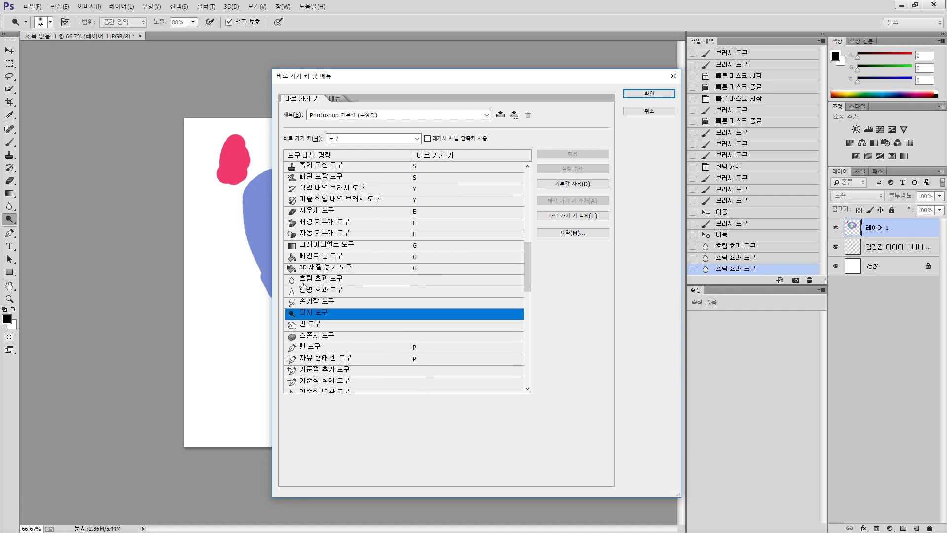
click(420, 281)
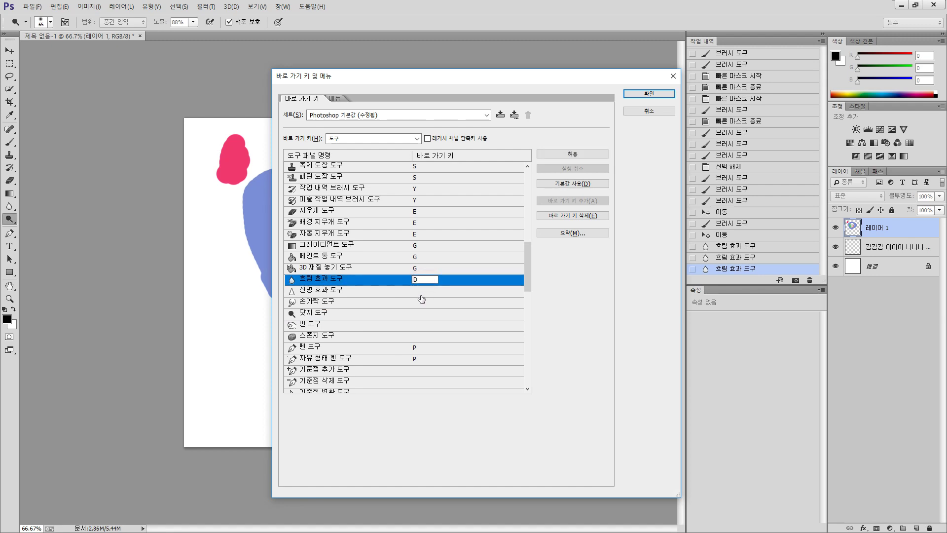
text(d)
click(420, 292)
text(d)
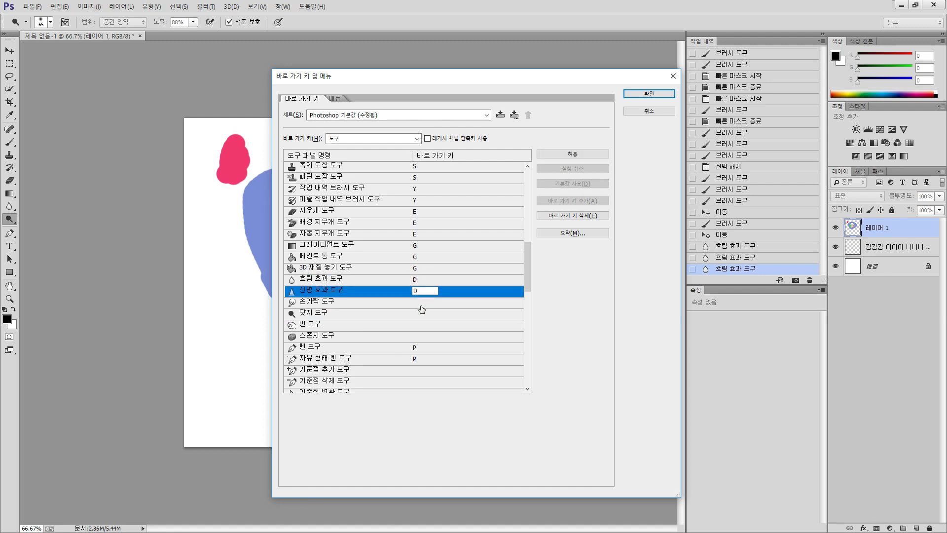
click(421, 304)
text(d)
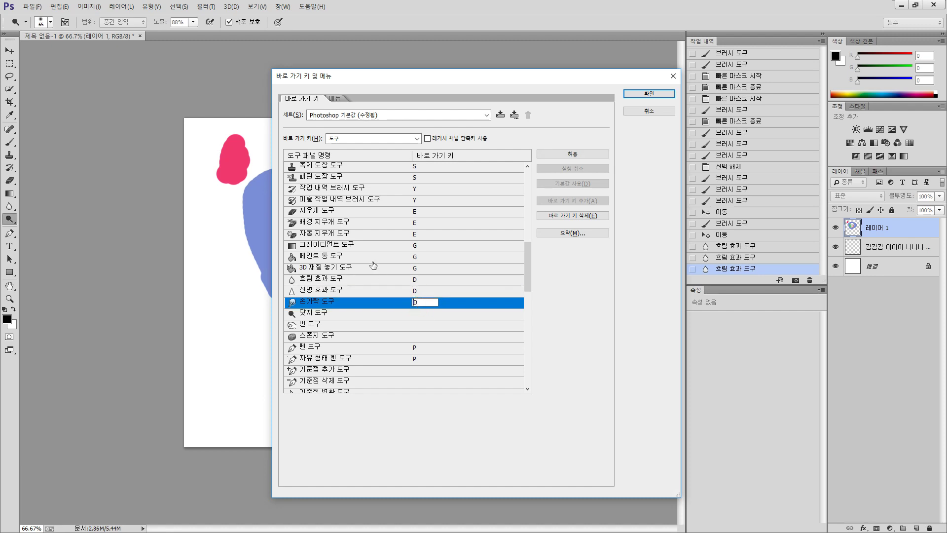
click(659, 94)
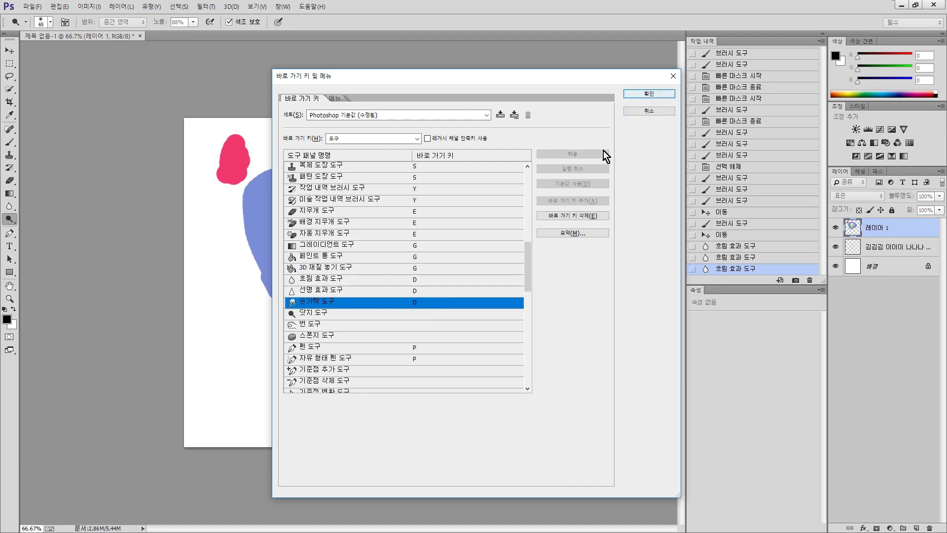
click(662, 90)
Set the foreground color to a light green with RGB 157, 229, 125.
key(b)
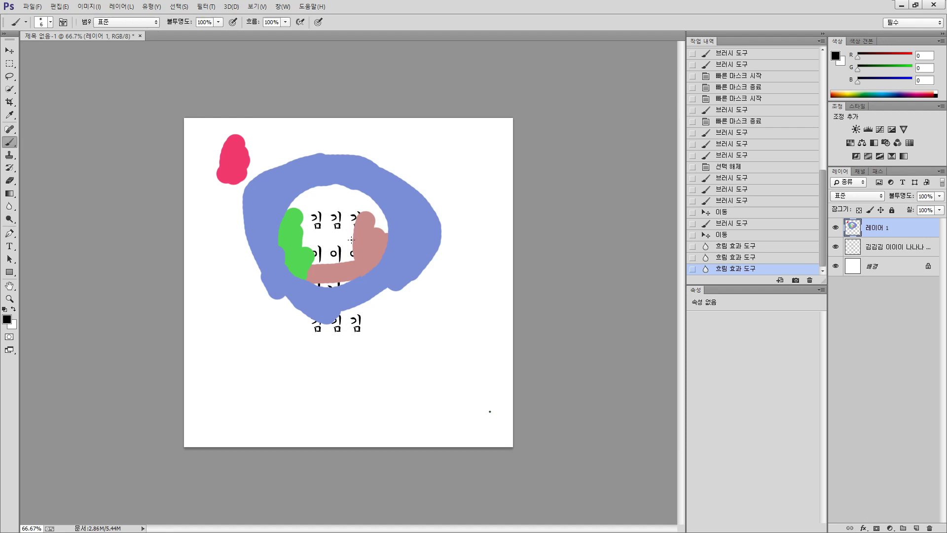
key(n)
click(358, 214)
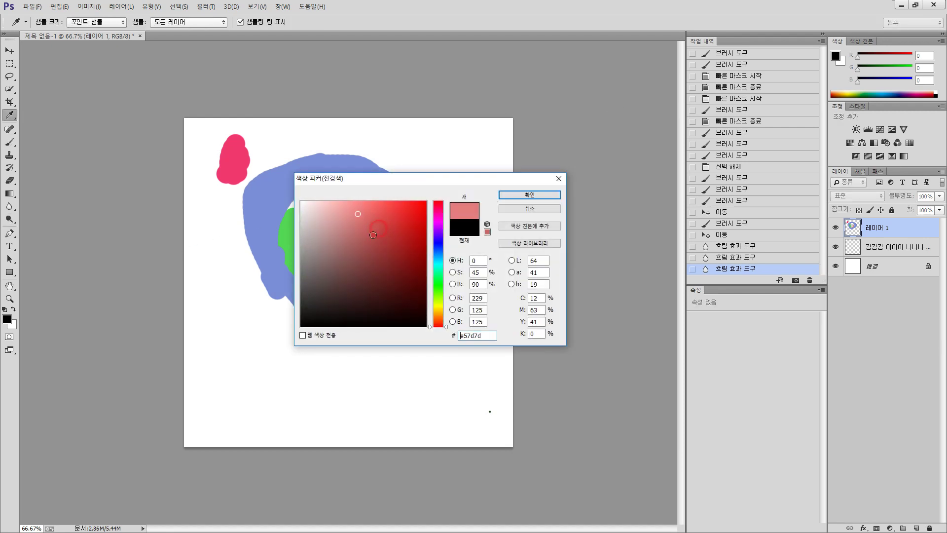
click(440, 292)
click(522, 193)
Paint light green brush strokes below the blue ring's lower-right edge on 레이어 1, enlarging the brush after the first stroke.
mouse_move(434, 264)
mouse_down()
mouse_move(408, 307)
mouse_move(385, 322)
mouse_up()
key(])
key(])
key(])
key(])
drag(408, 288, 382, 327)
drag(426, 242, 332, 341)
drag(471, 334, 519, 317)
drag(450, 322, 432, 358)
drag(438, 359, 380, 385)
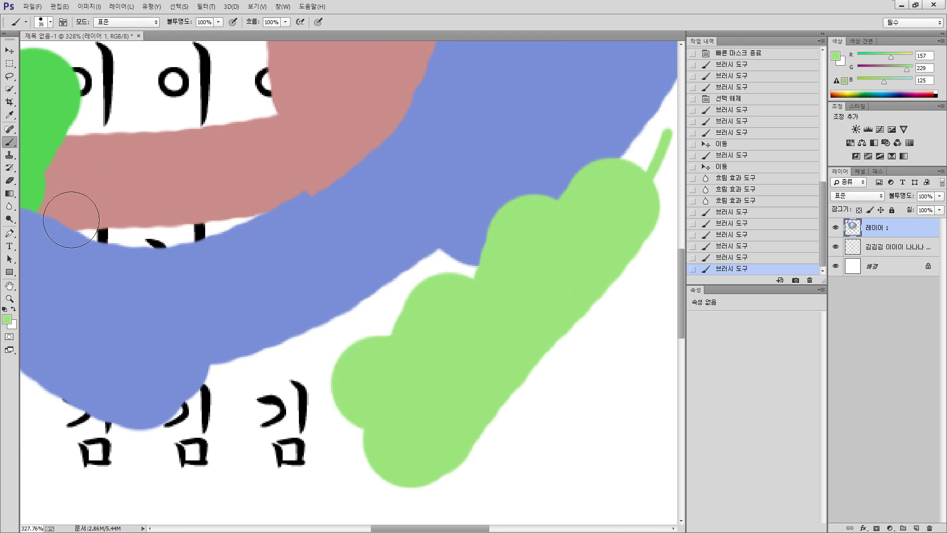
Blur the light green shape's upper edge with the Blur tool (흐림 효과 도구), raising its strength to 100%.
click(9, 206)
right_click(9, 206)
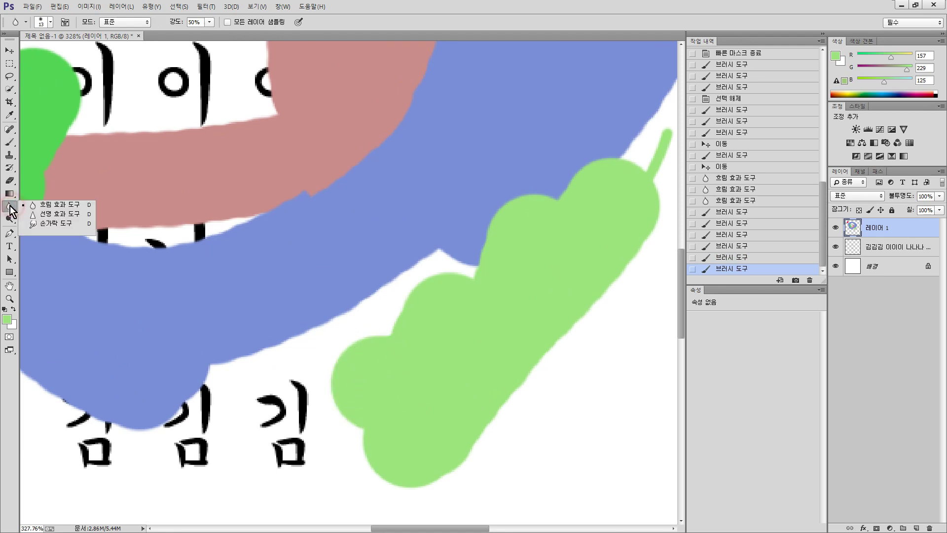
click(42, 208)
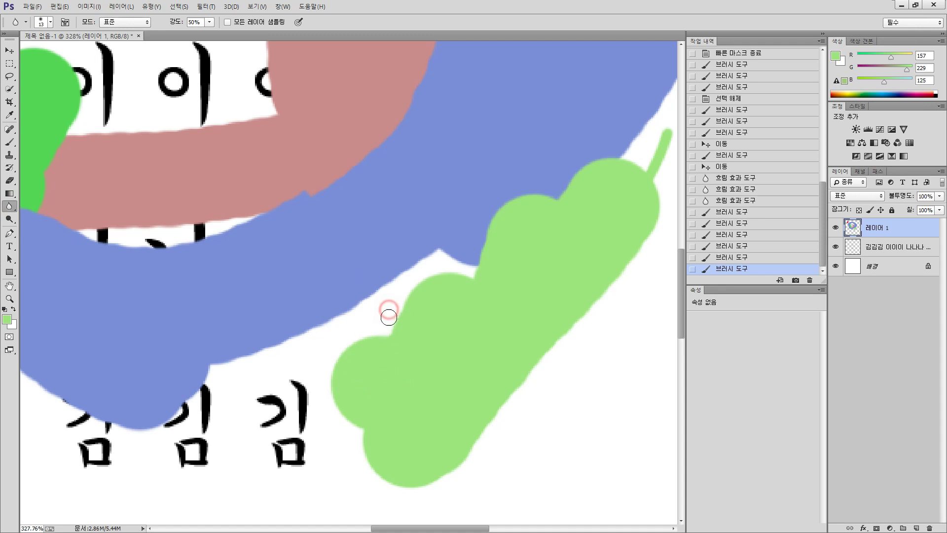
drag(486, 255, 478, 260)
drag(482, 253, 489, 231)
drag(491, 227, 488, 219)
drag(489, 213, 502, 206)
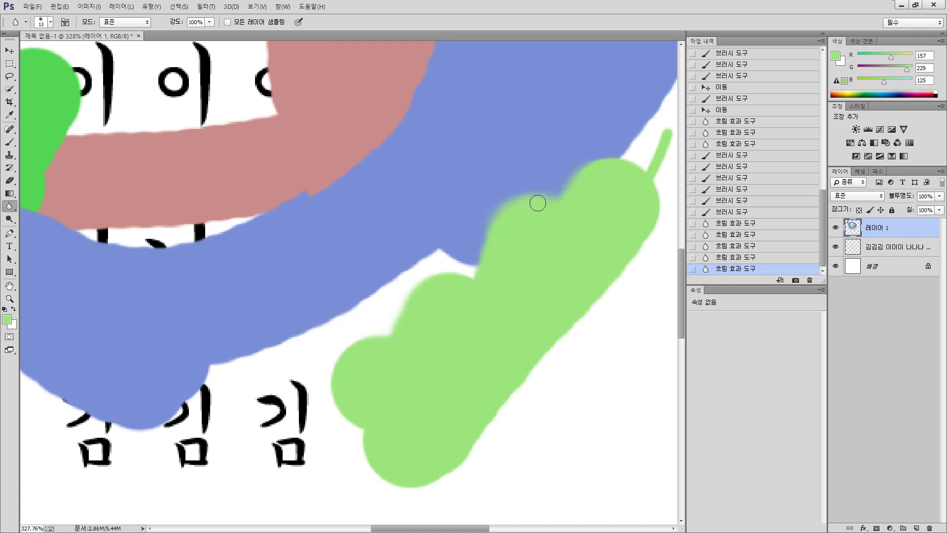
mouse_move(571, 182)
mouse_down()
mouse_move(520, 196)
mouse_move(491, 218)
mouse_move(468, 258)
mouse_move(473, 287)
mouse_up()
ctrl+click(469, 289)
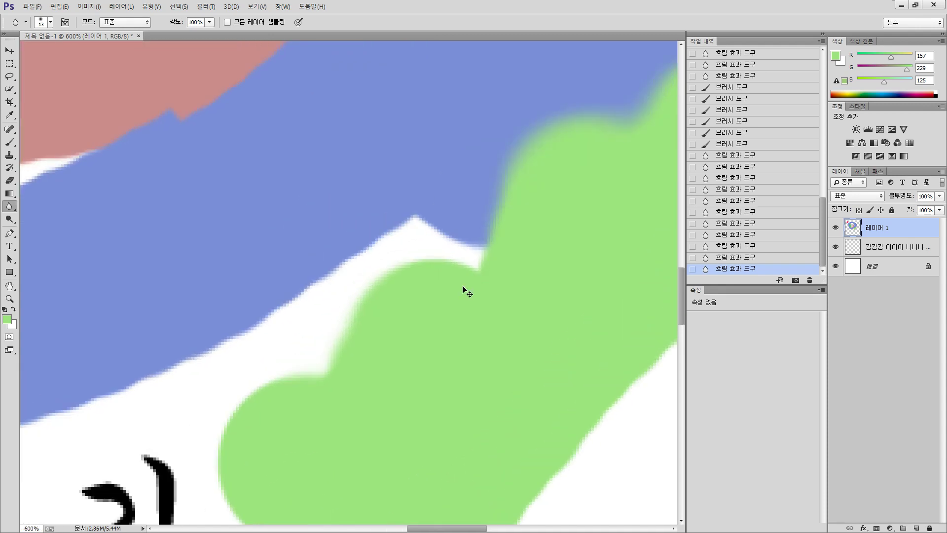
Paint a separate light green stroke beside the green shape and another extending the shape up over the blue ring.
key(ctrl+0)
key(b)
drag(486, 279, 441, 338)
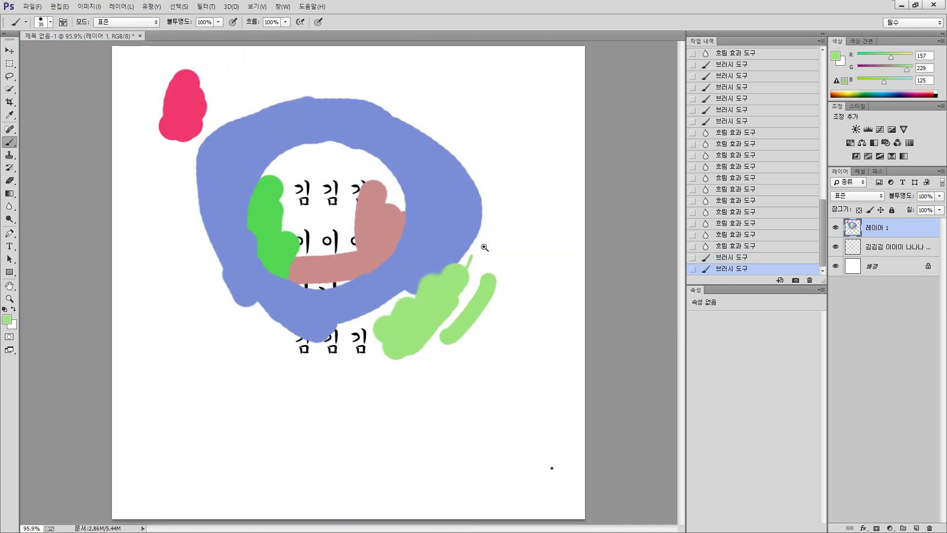
ctrl+click(459, 265)
drag(439, 169, 380, 315)
Blur the edge where the new green stroke overlaps the blue ring, and return to the Move tool.
key(r)
drag(401, 190, 396, 225)
drag(406, 165, 399, 197)
drag(409, 160, 401, 185)
drag(412, 160, 400, 190)
drag(414, 164, 402, 184)
alt+click(340, 228)
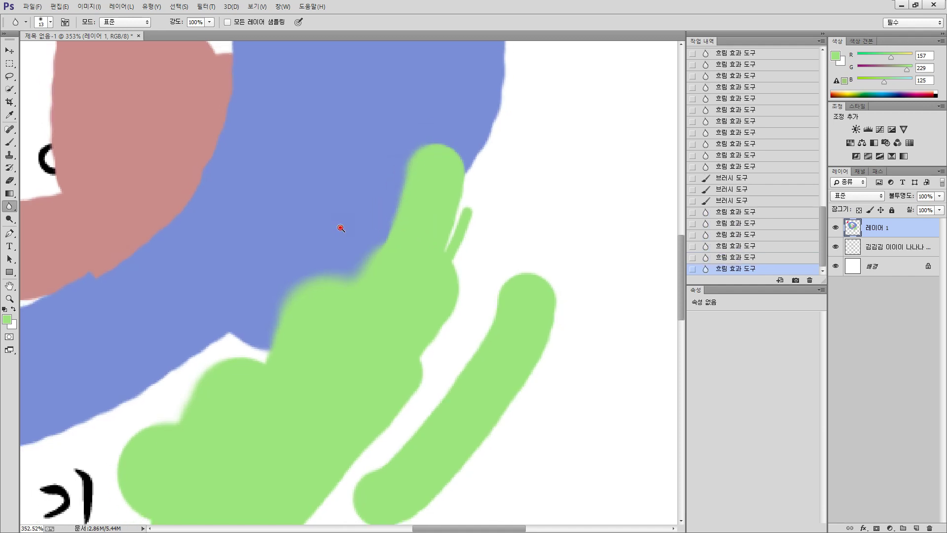
alt+click(339, 227)
key(v)
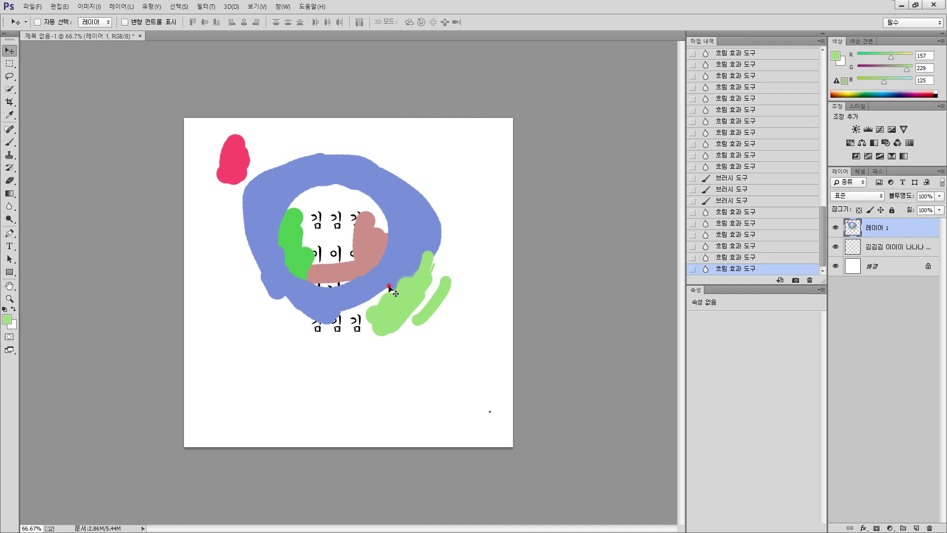
Swap the foreground and background colors several times, leaving white as the foreground.
scroll(352, 287, up, 1)
key(x)
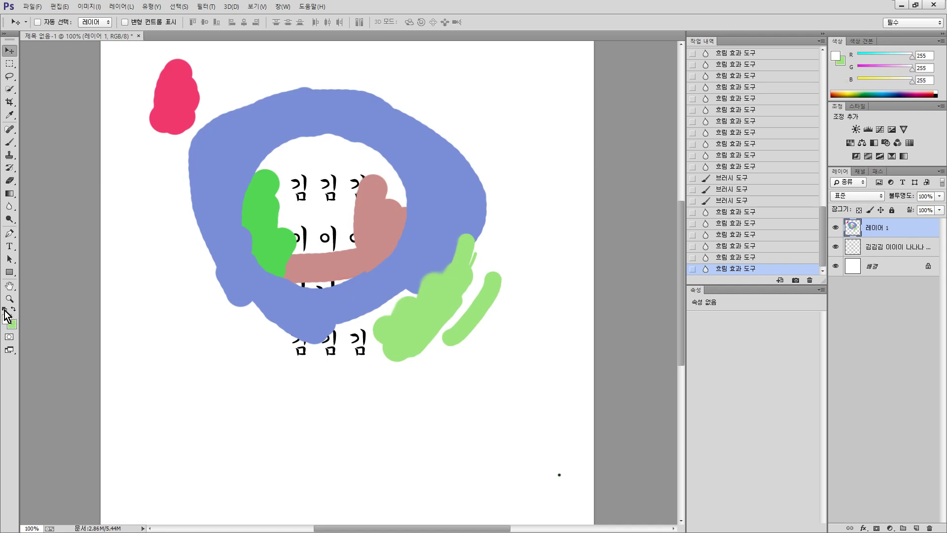
click(14, 310)
click(14, 310)
click(14, 310)
click(14, 310)
Set the foreground color to ed6565 and swap the foreground and background colors twice.
click(8, 319)
click(373, 210)
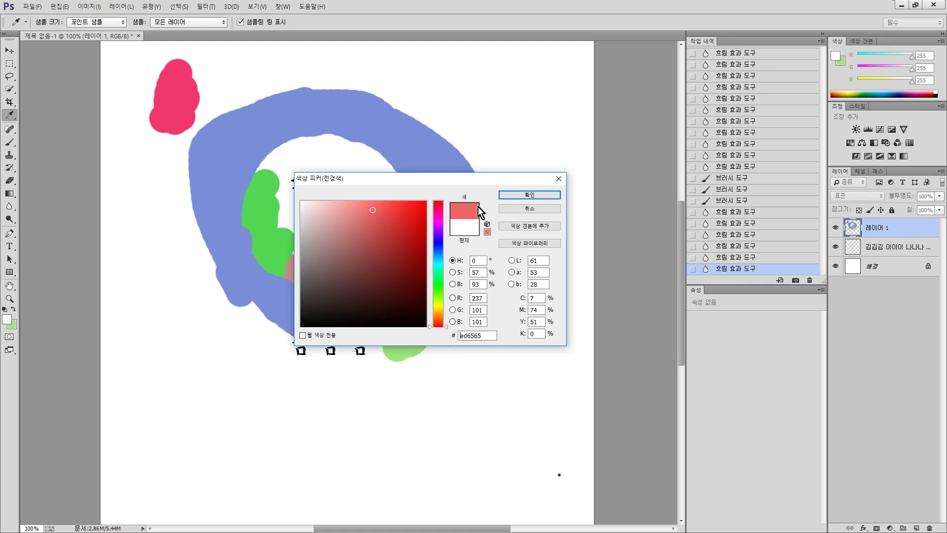
click(529, 194)
key(v)
click(13, 309)
click(13, 309)
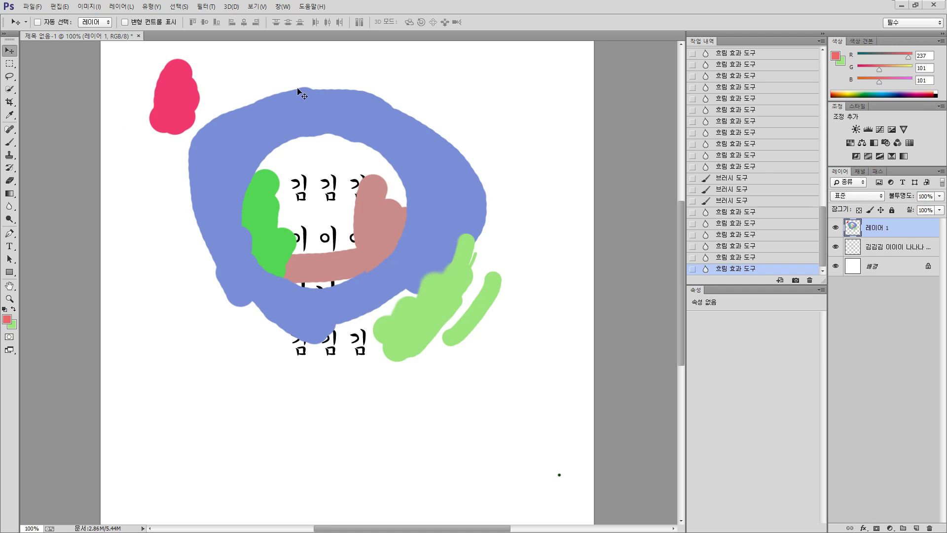
Switch the active layer between the text layer and 레이어 1, ending on 레이어 1.
click(451, 198)
click(888, 249)
click(888, 228)
click(886, 250)
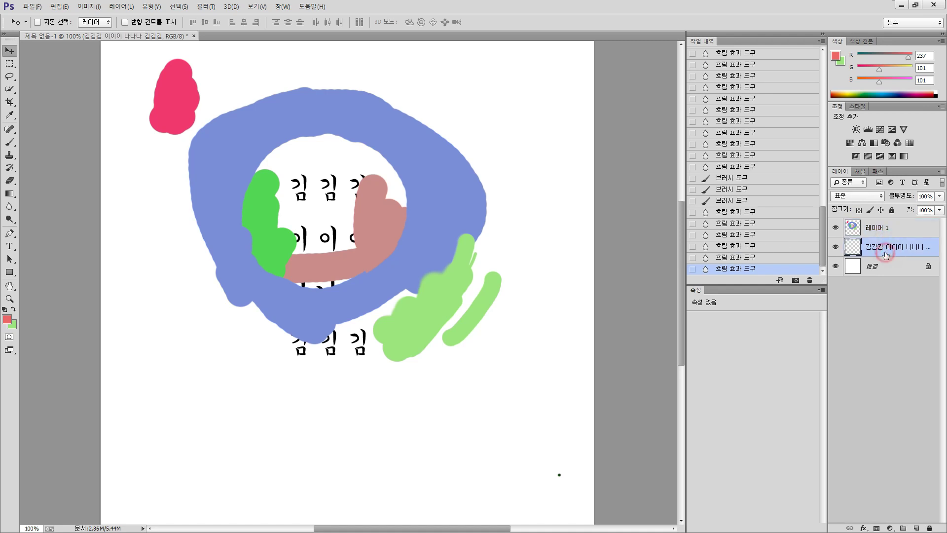
click(888, 227)
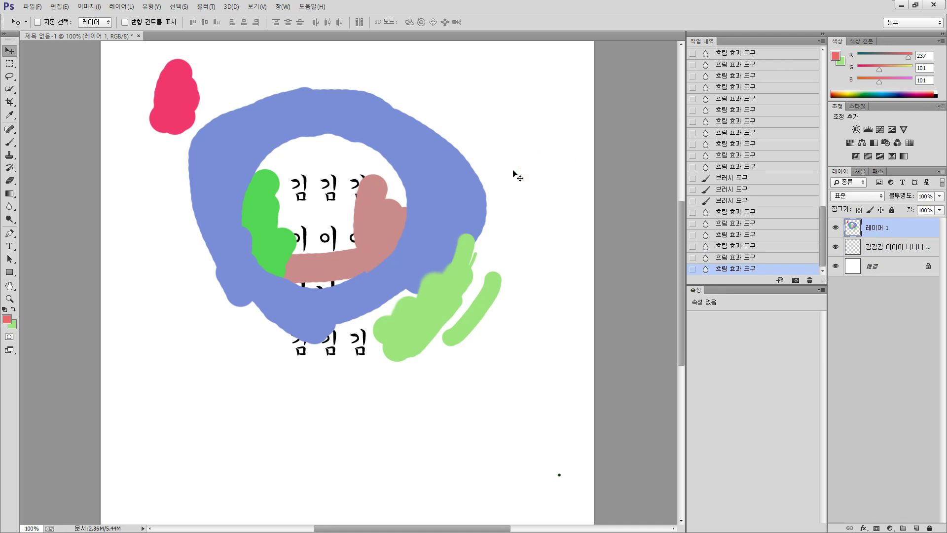
Show the Brush (브러시) panel, hide it, and show it again.
key(F5)
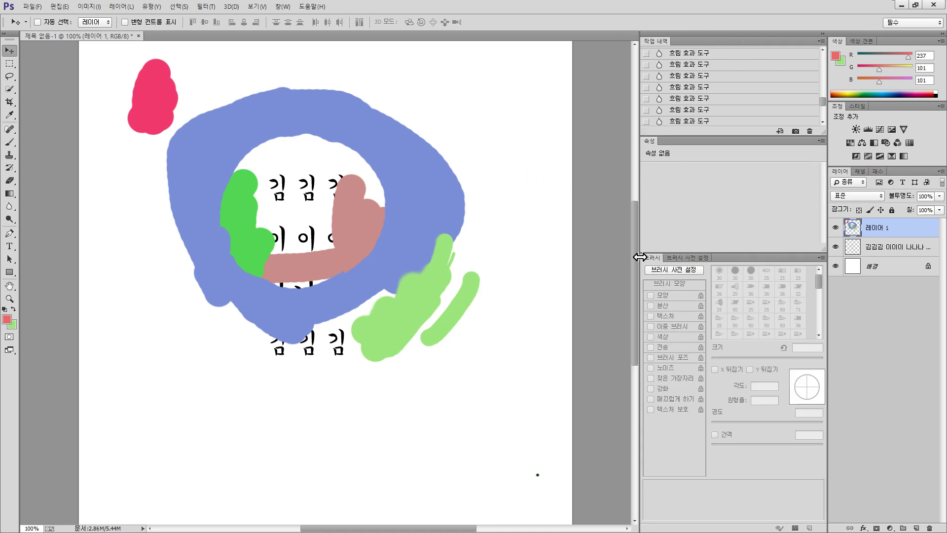
key(F5)
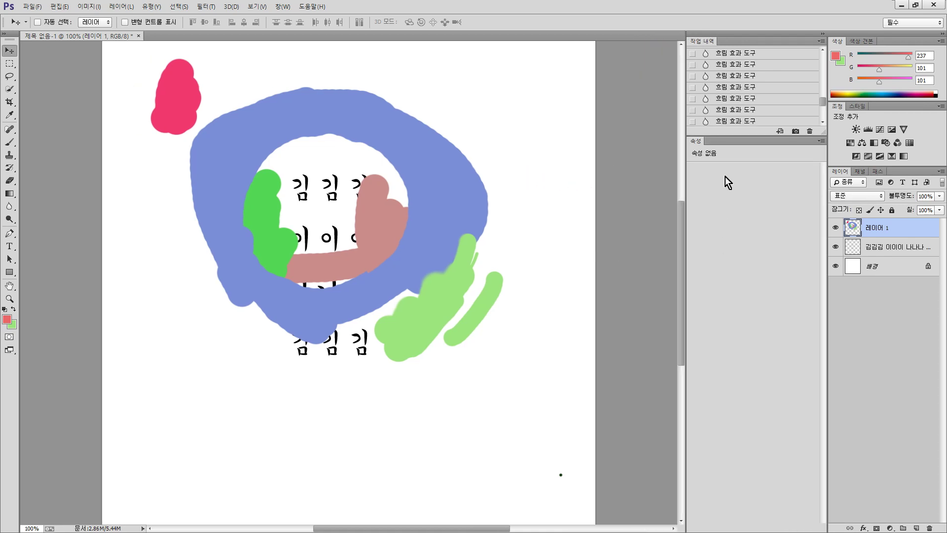
click(285, 7)
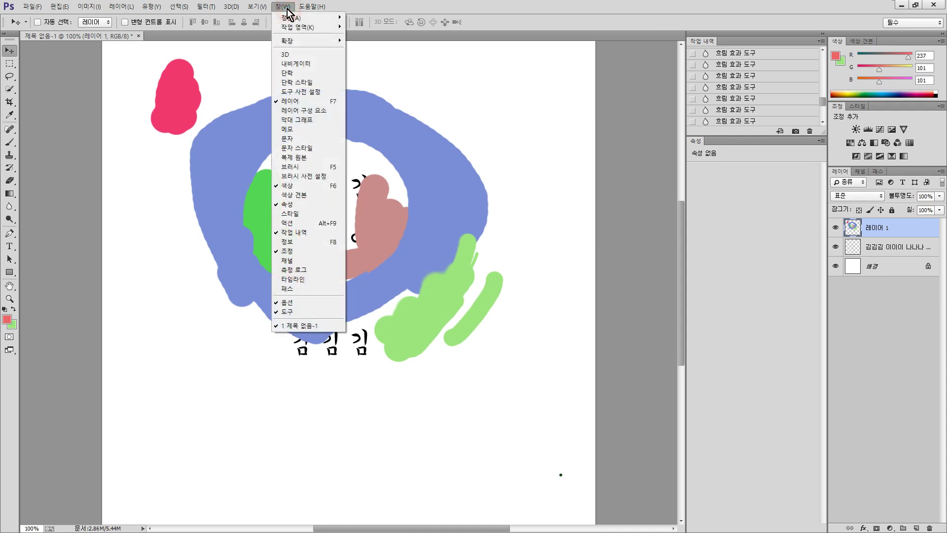
click(292, 168)
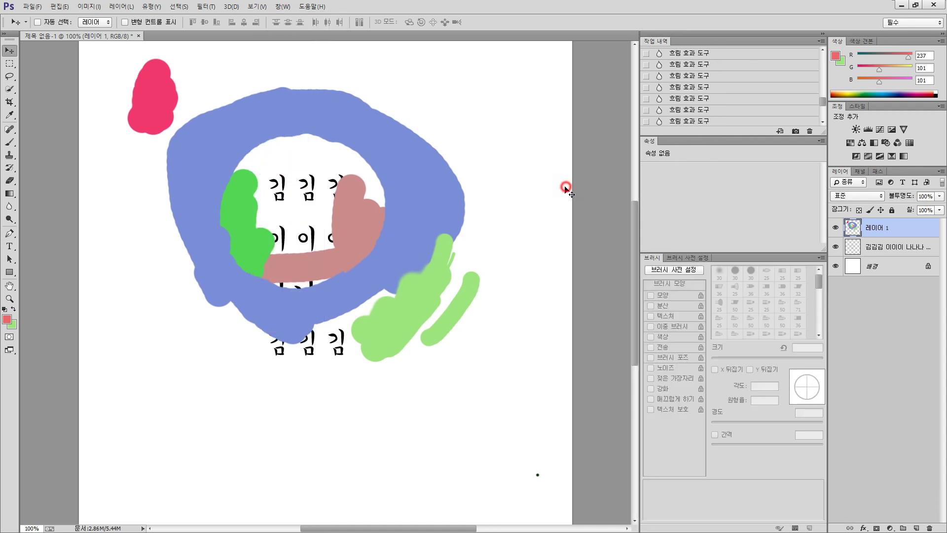
Detach the Brush (브러시) and Brush Presets (브러시 사전 설정) panels and dock them along the workspace's left side, with Brush above the presets.
drag(654, 258, 335, 152)
mouse_move(669, 257)
mouse_down()
mouse_move(313, 236)
mouse_move(126, 164)
mouse_up()
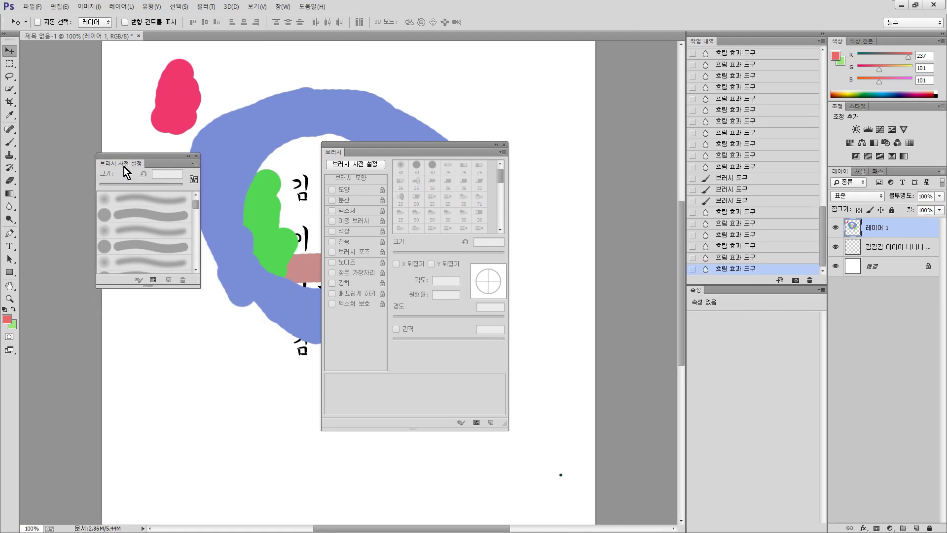
drag(198, 284, 258, 348)
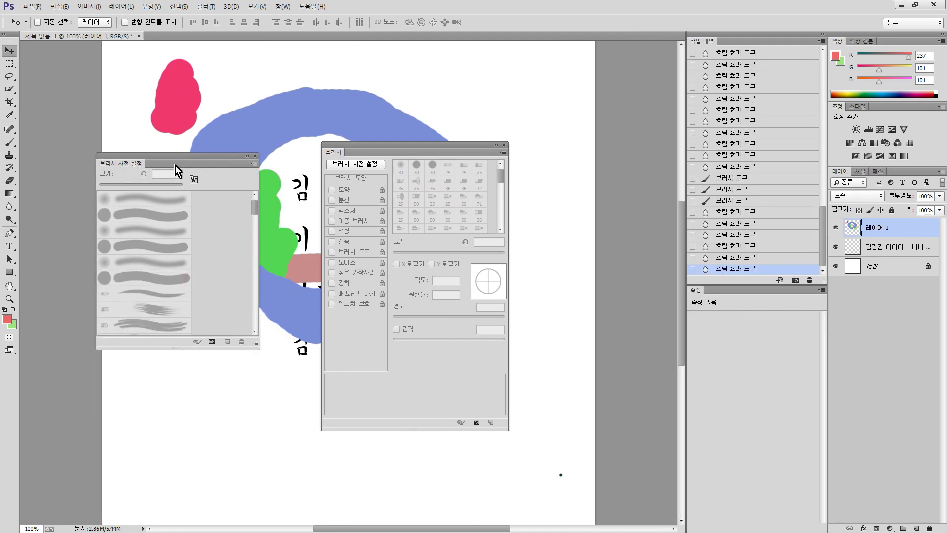
drag(403, 147, 402, 87)
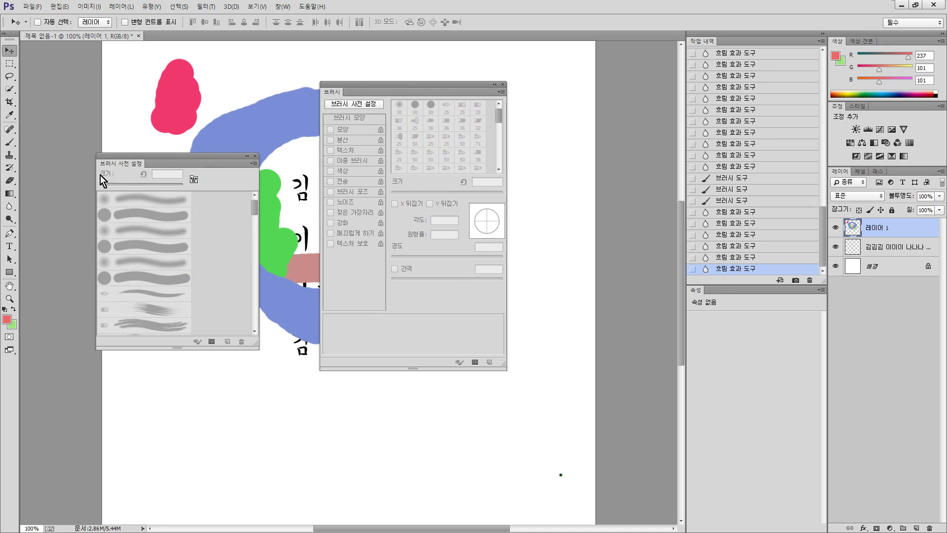
mouse_move(117, 164)
mouse_down()
mouse_move(120, 184)
mouse_move(1, 260)
mouse_move(0, 278)
mouse_move(21, 282)
mouse_move(3, 284)
mouse_up()
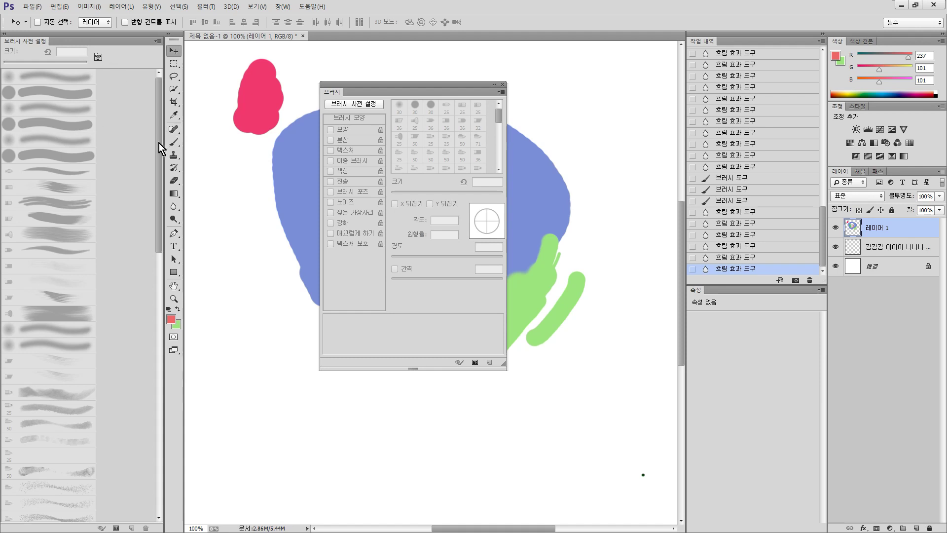
mouse_move(335, 97)
mouse_down()
mouse_move(126, 28)
mouse_move(114, 39)
mouse_up()
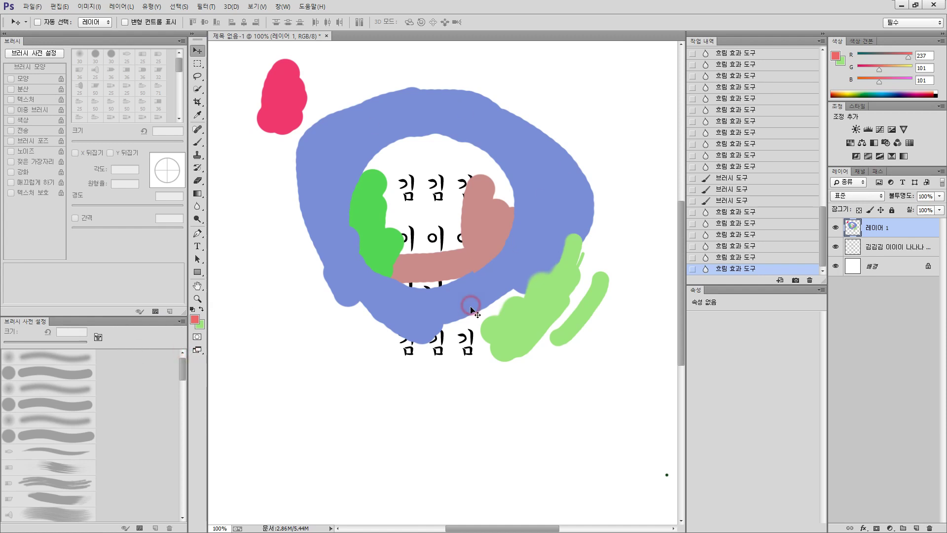
Float the Properties (속성) and History (작업 내역) panels over the canvas, and group the Color (색상) panel with the Brush panel.
drag(696, 290, 447, 173)
drag(752, 47, 607, 66)
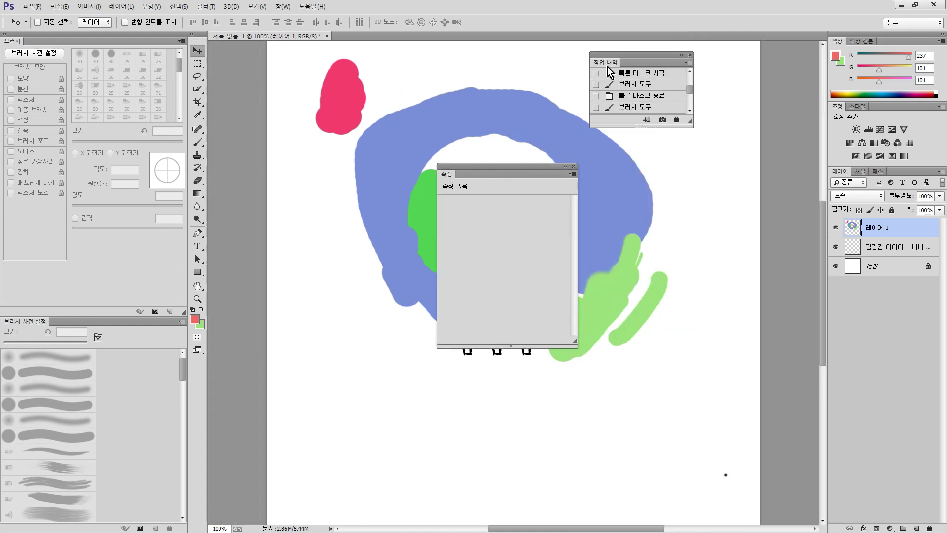
mouse_move(837, 45)
mouse_down()
mouse_move(632, 229)
mouse_move(641, 215)
mouse_move(629, 212)
mouse_move(646, 200)
mouse_move(116, 73)
mouse_move(63, 48)
mouse_move(75, 42)
mouse_up()
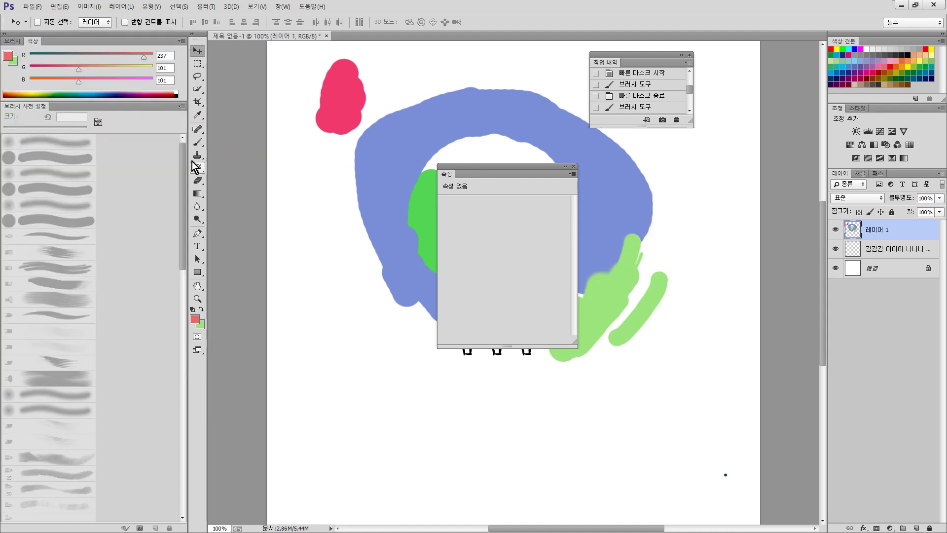
Narrow the dock holding the Color panel, switch to the Brush panel and back to Color, and narrow the dock again.
drag(188, 156, 130, 158)
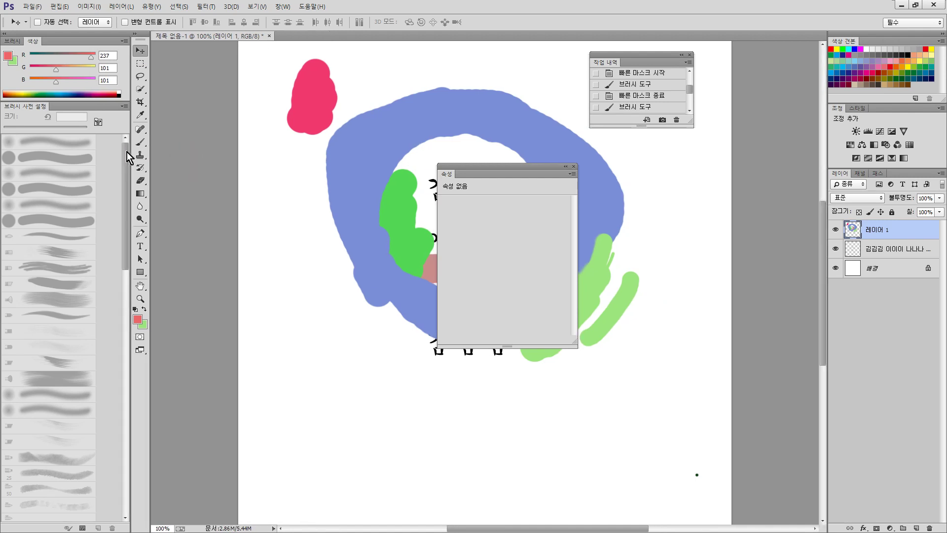
click(13, 43)
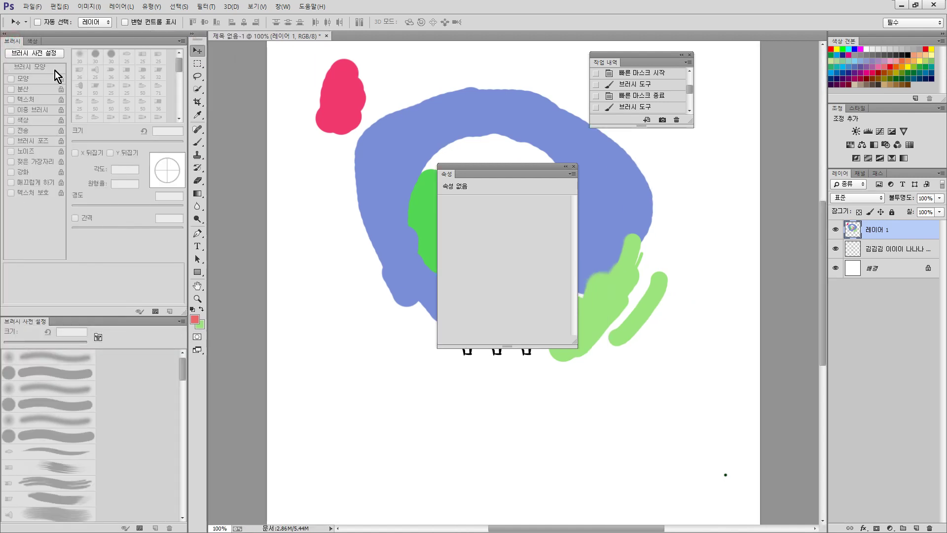
click(33, 41)
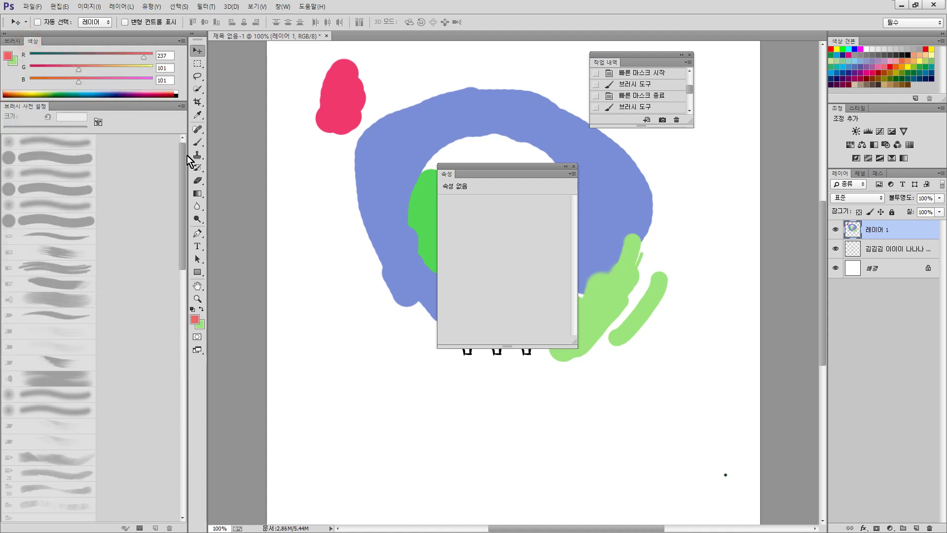
drag(188, 153, 140, 153)
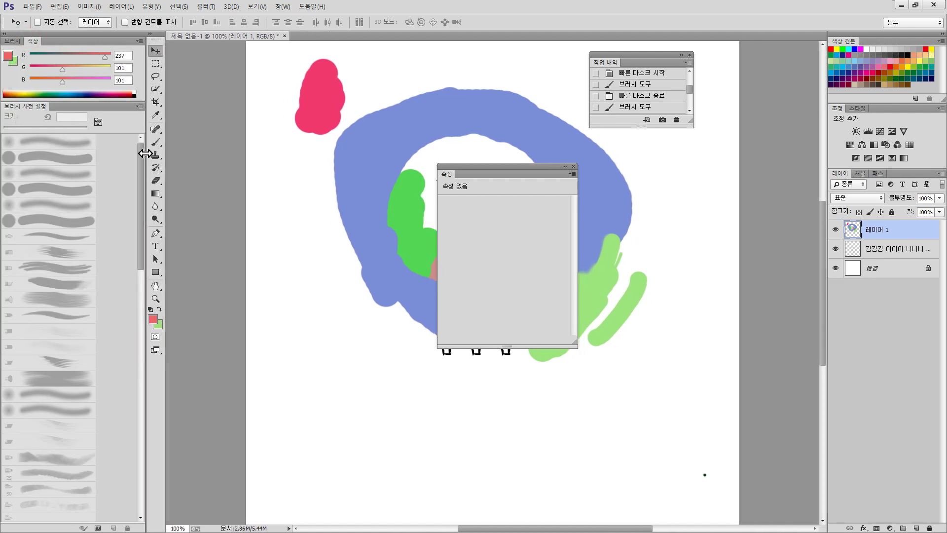
Float the Styles (스타일) and Swatches (색상 견본) panels over the canvas as separate panels.
click(858, 108)
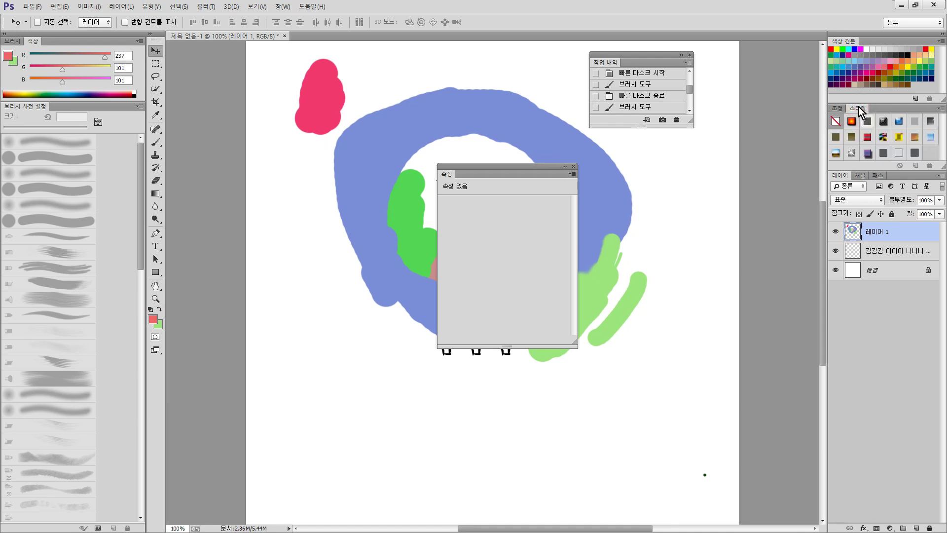
drag(859, 107, 628, 170)
drag(842, 41, 640, 290)
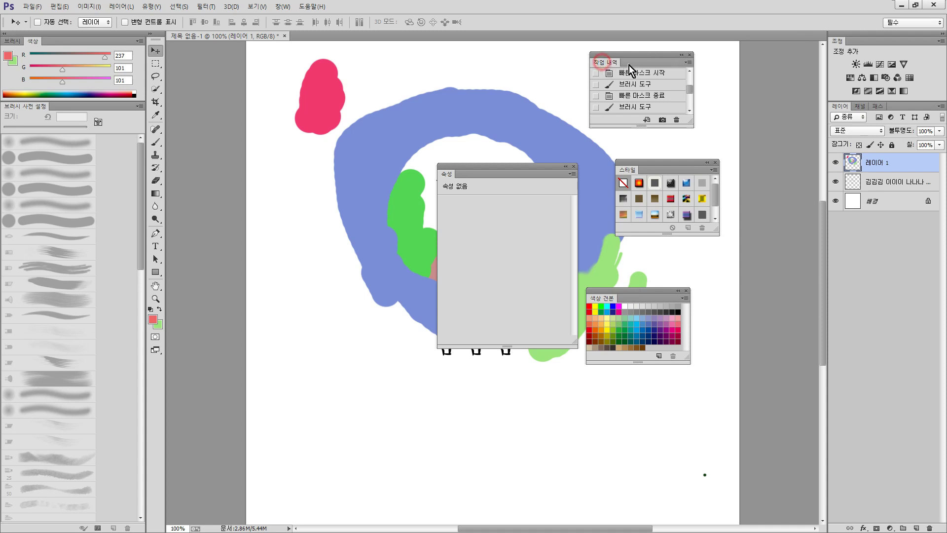
Dock the History (작업 내역) panel ahead of Adjustments (조정) in the same group, display History, and make the group taller.
drag(603, 63, 866, 46)
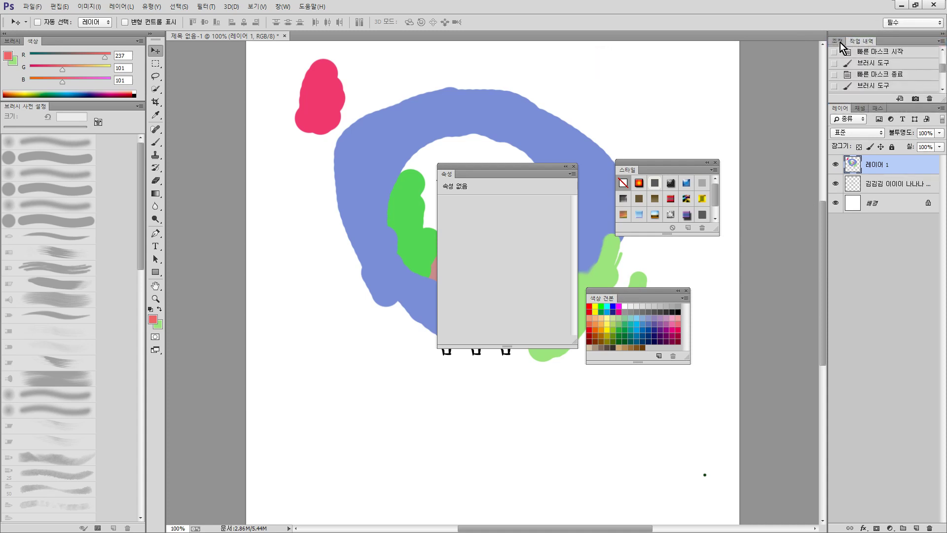
drag(859, 42, 835, 44)
click(867, 42)
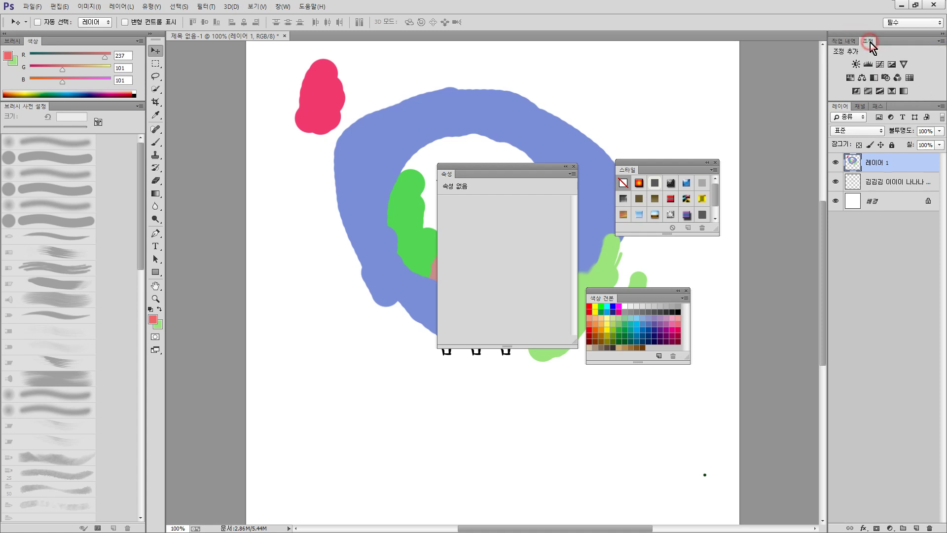
click(842, 42)
drag(876, 104, 885, 228)
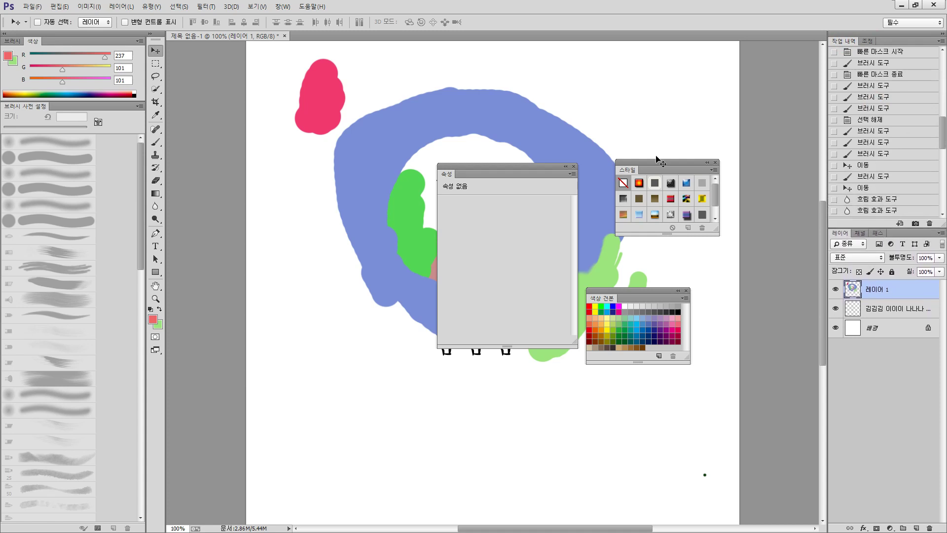
Combine the Swatches (색상 견본), Styles (스타일) and Properties (속성) panels into one floating group and enlarge it.
drag(664, 162, 653, 118)
drag(639, 297, 669, 218)
drag(715, 285, 762, 323)
drag(618, 125, 663, 105)
drag(442, 176, 661, 81)
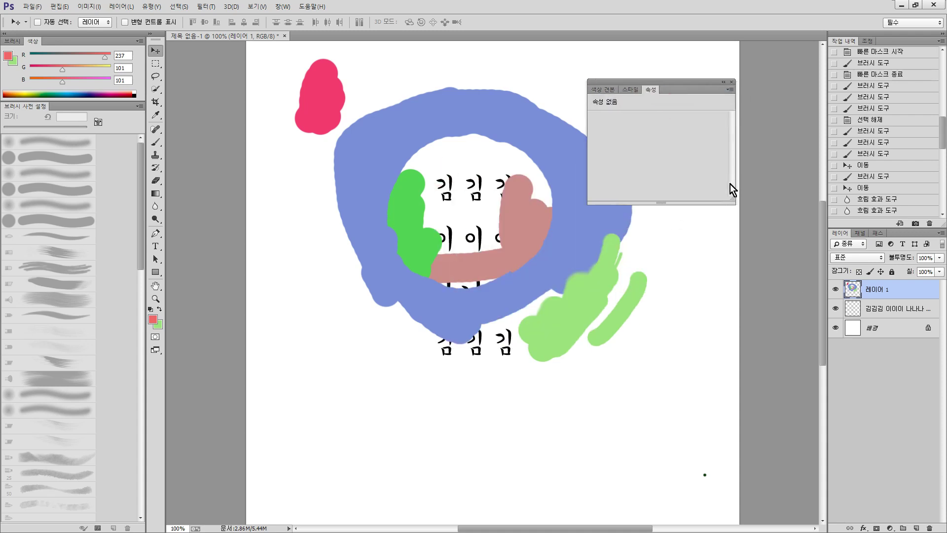
drag(735, 201, 760, 263)
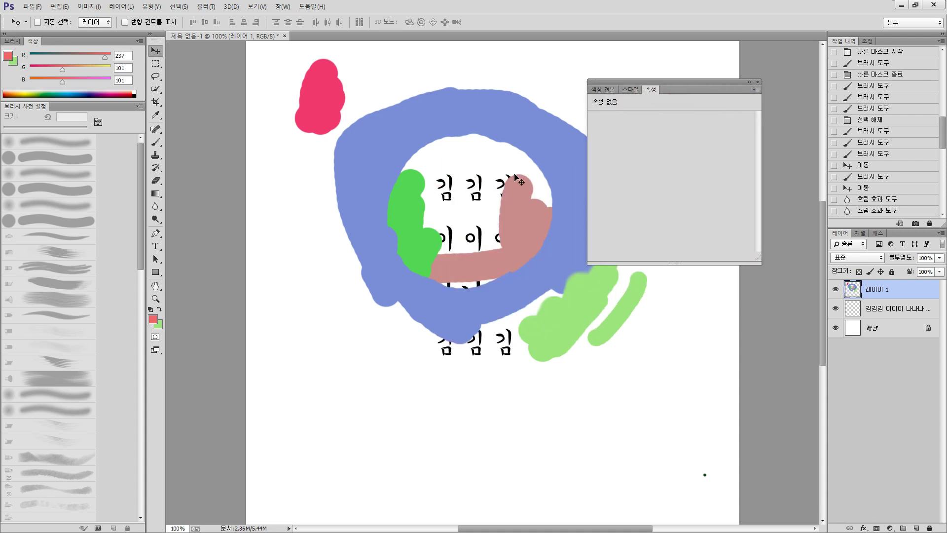
Show the Actions (액션) panel, enlarge it, collapse its 기본 액션 set, and add the panel to the floating group.
click(284, 7)
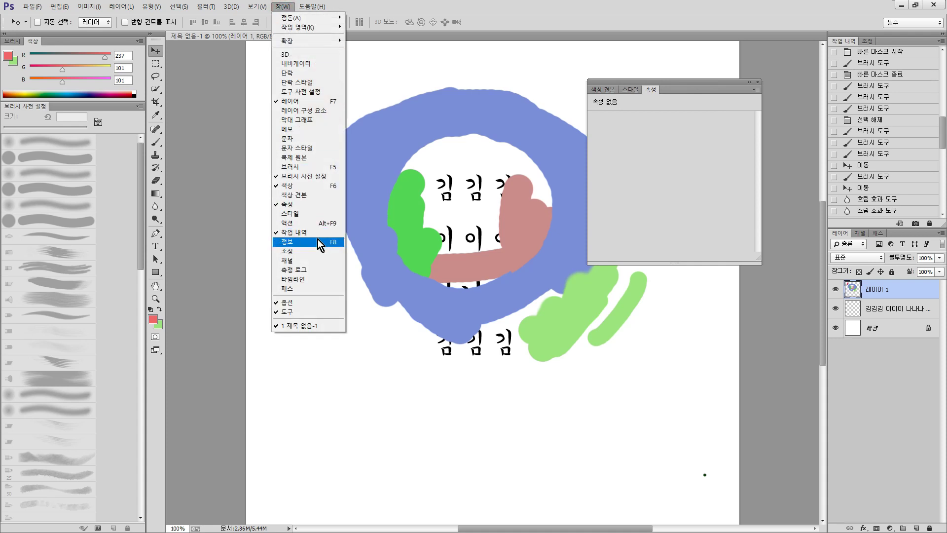
click(319, 223)
drag(635, 57, 441, 67)
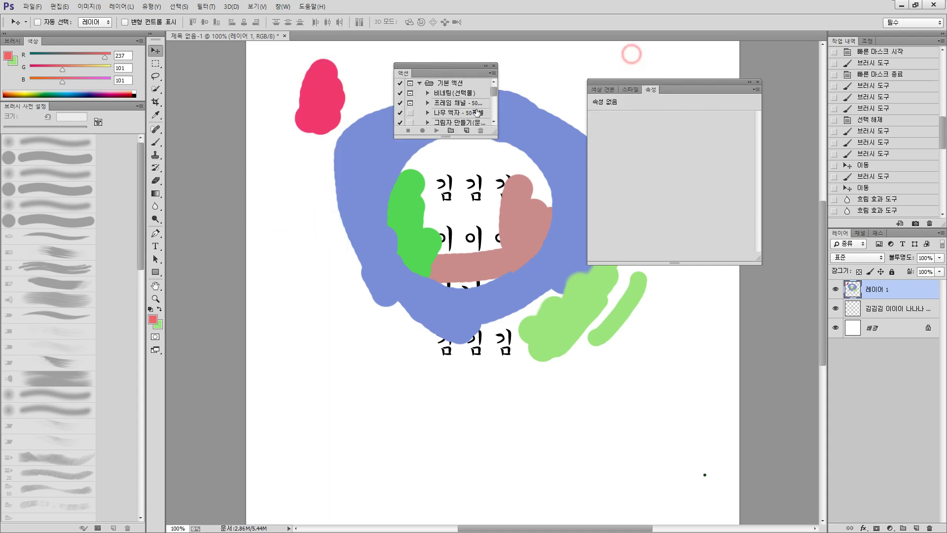
drag(497, 139, 547, 256)
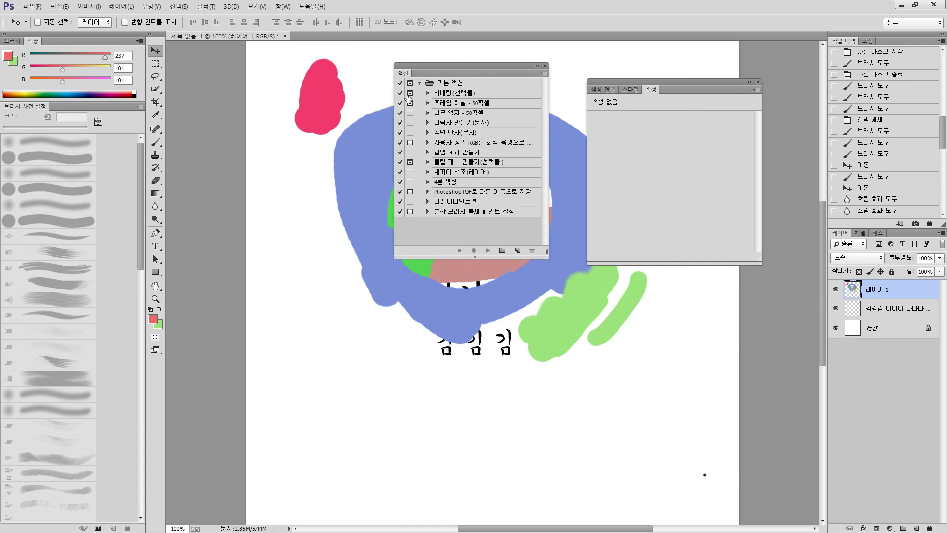
click(420, 83)
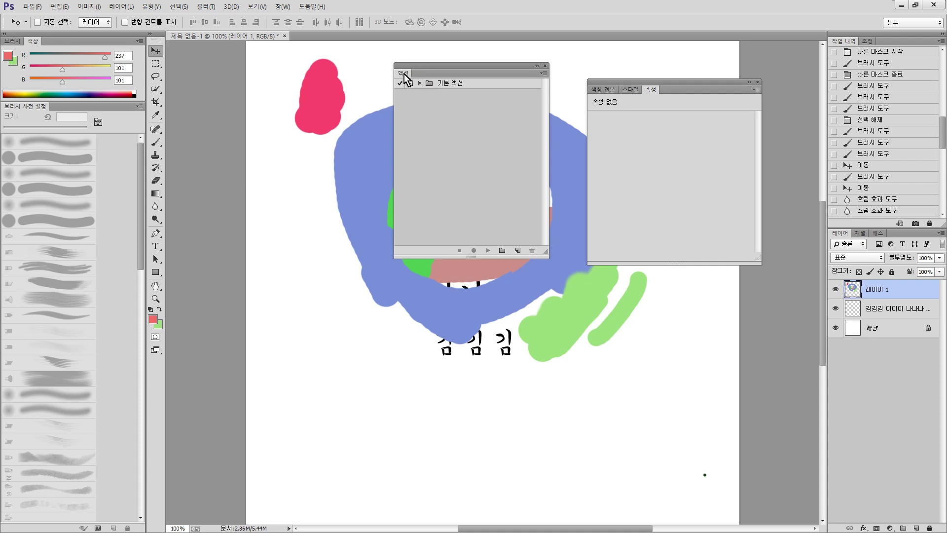
drag(401, 72, 670, 98)
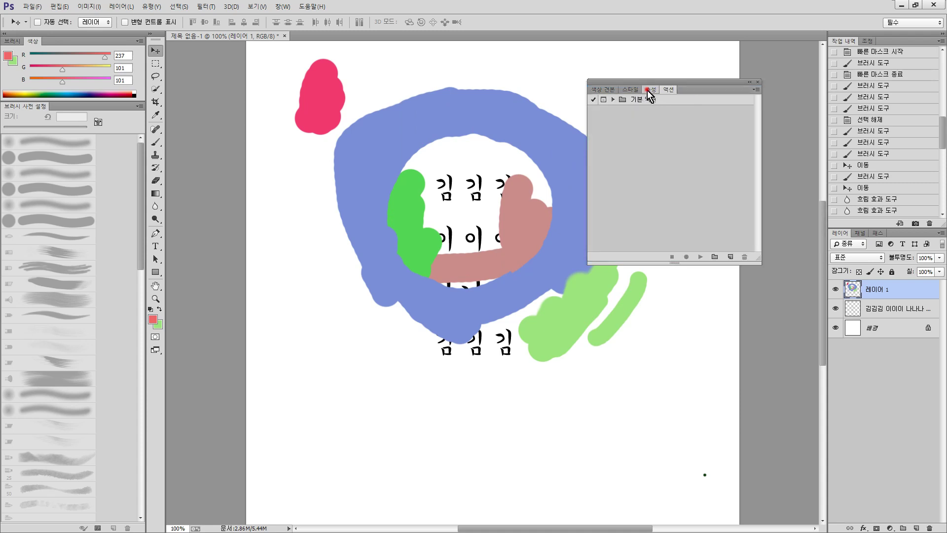
Place Properties (속성) after Actions (액션) in the floating group, display Swatches (색상 견본), and shift and slightly shrink the group.
click(647, 91)
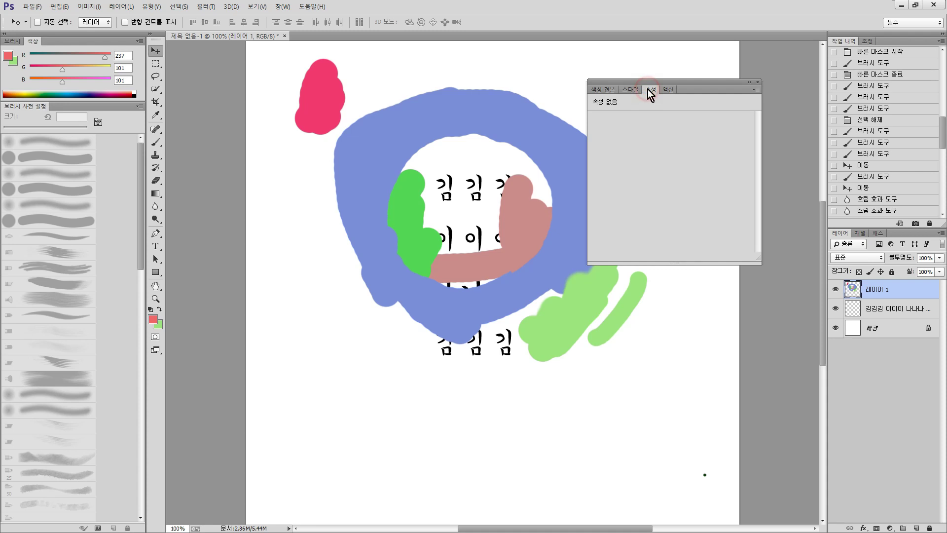
click(603, 89)
drag(679, 86, 708, 73)
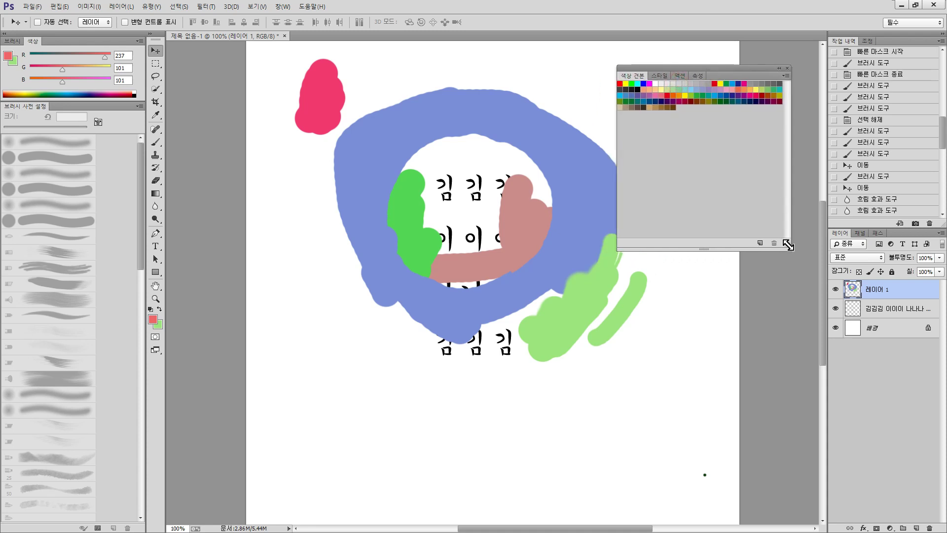
drag(787, 243, 773, 238)
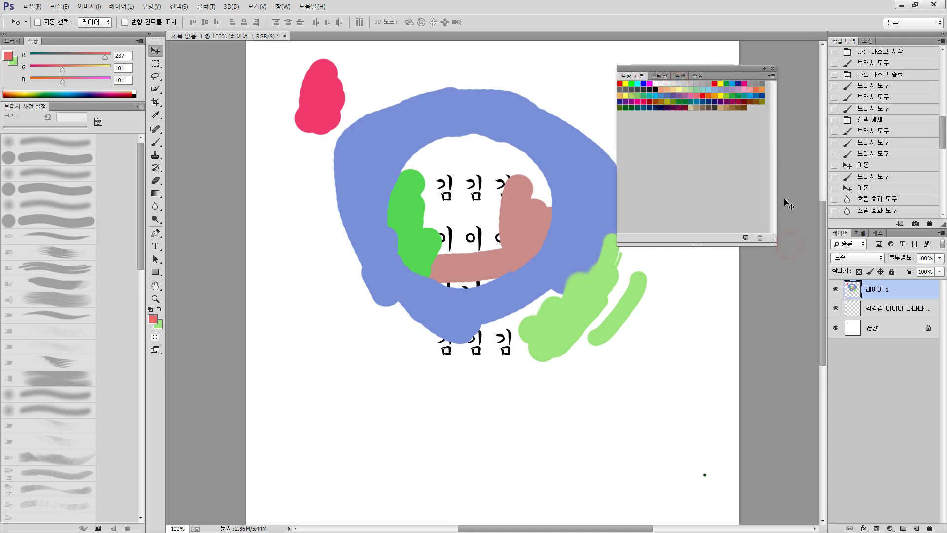
Add a Curves (곡선) adjustment layer, enlarge its Properties panel, and pull the middle of the RGB curve down to darken the image.
click(698, 79)
click(867, 41)
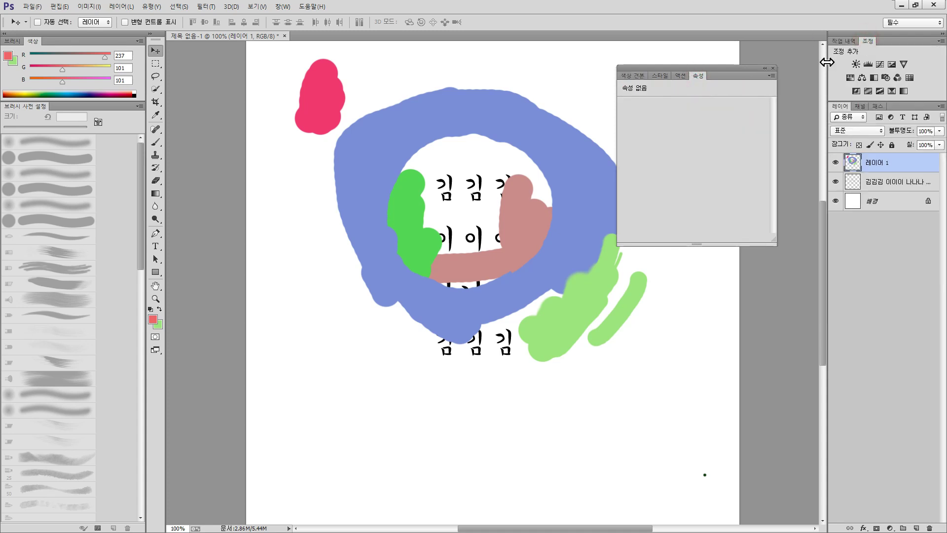
click(880, 64)
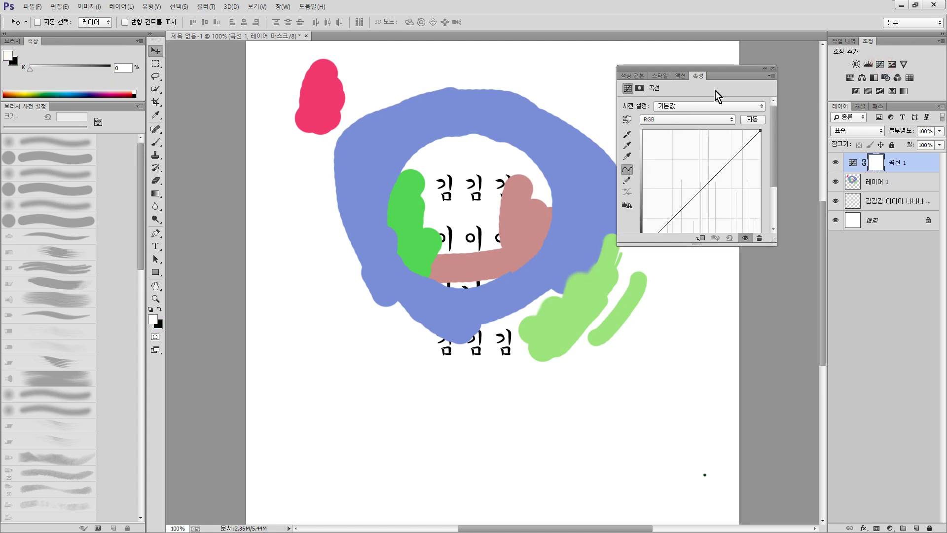
drag(722, 73, 727, 58)
drag(776, 227, 788, 269)
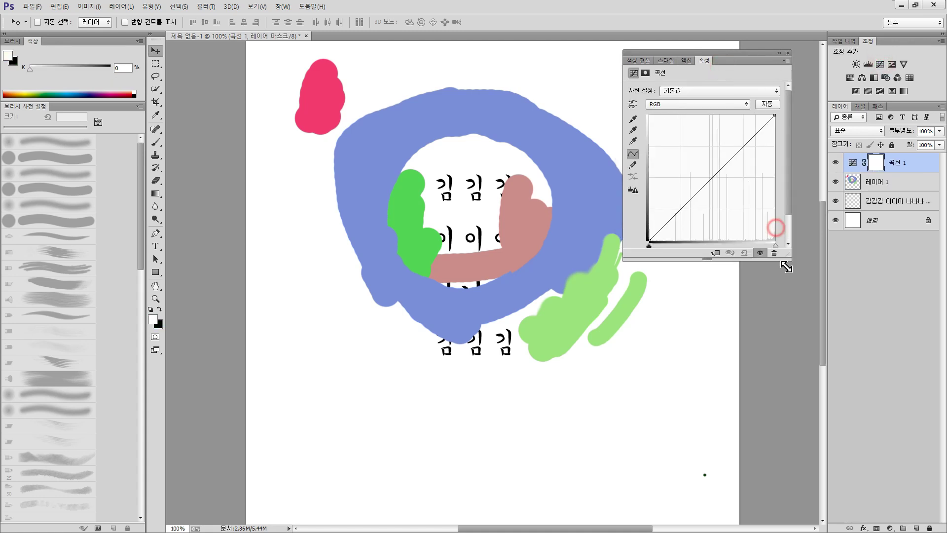
drag(717, 170, 721, 200)
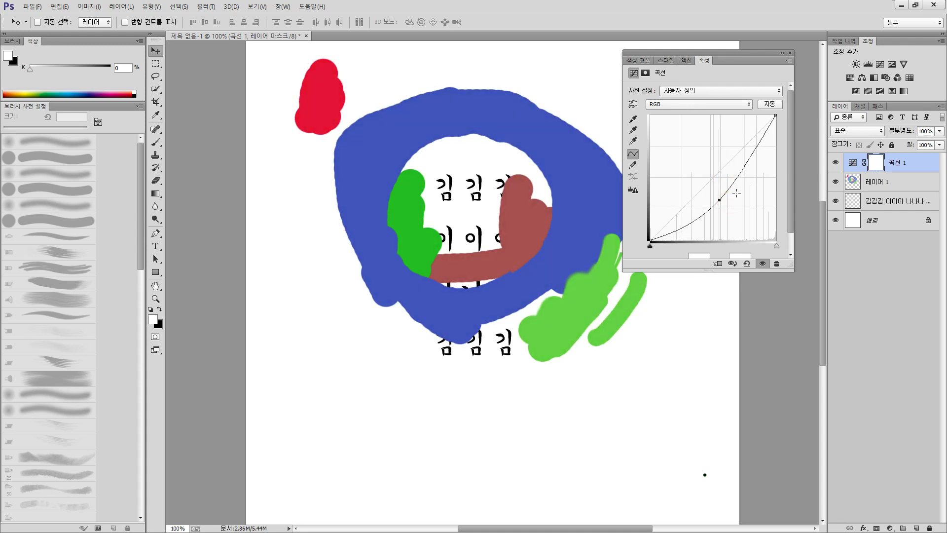
Hide the floating panel group, bring it back through the Curves layer's adjustment thumbnail, and hide it again.
click(791, 53)
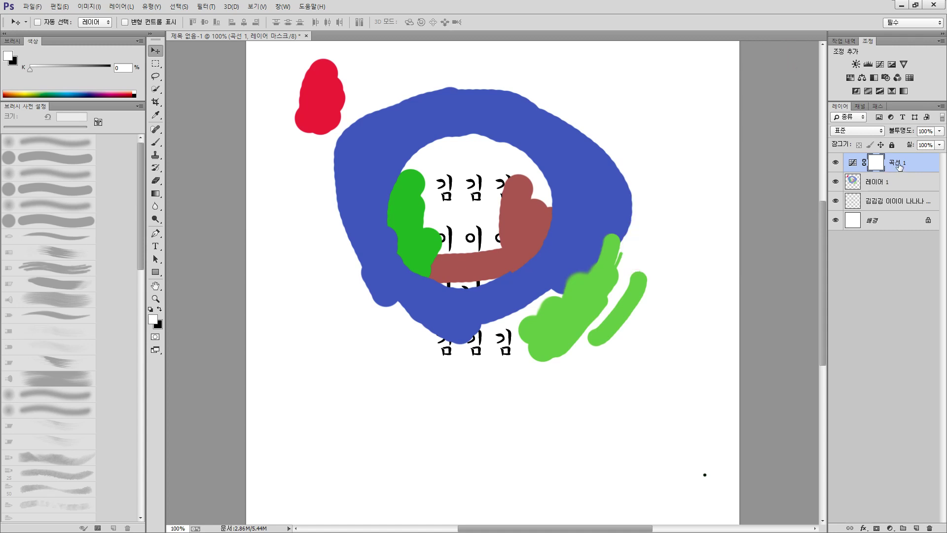
double_click(853, 166)
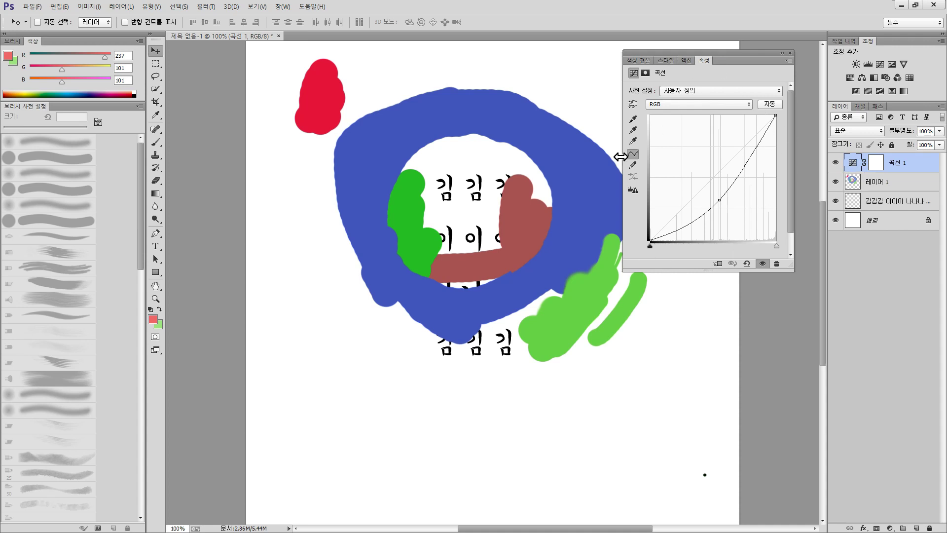
click(790, 53)
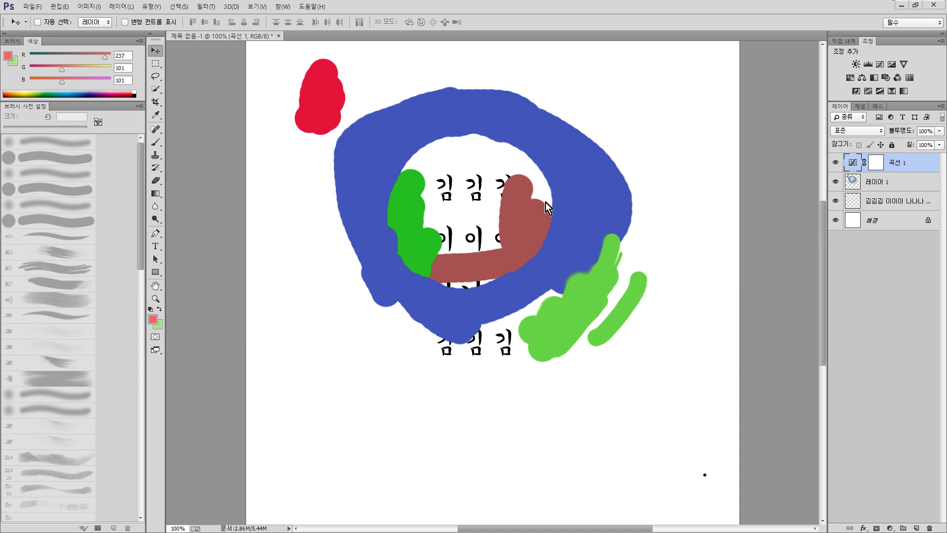
click(310, 7)
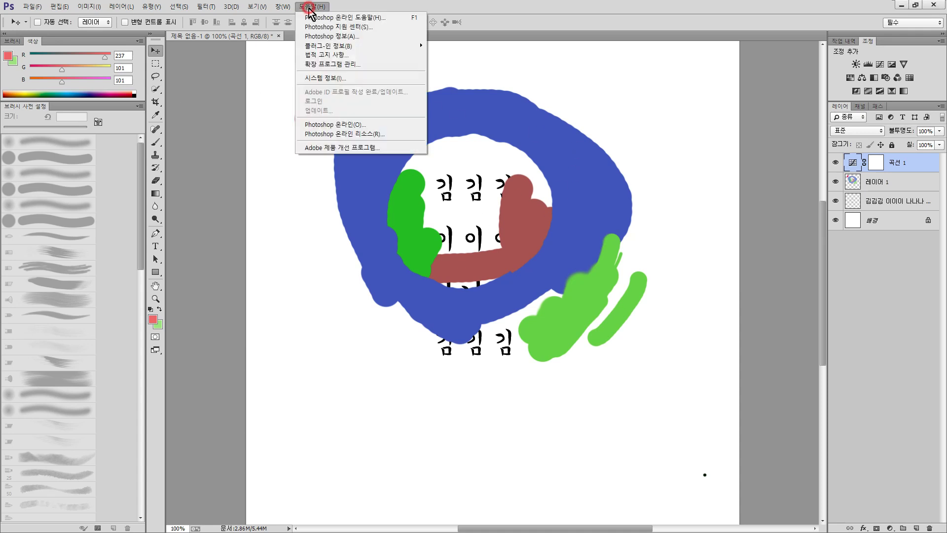
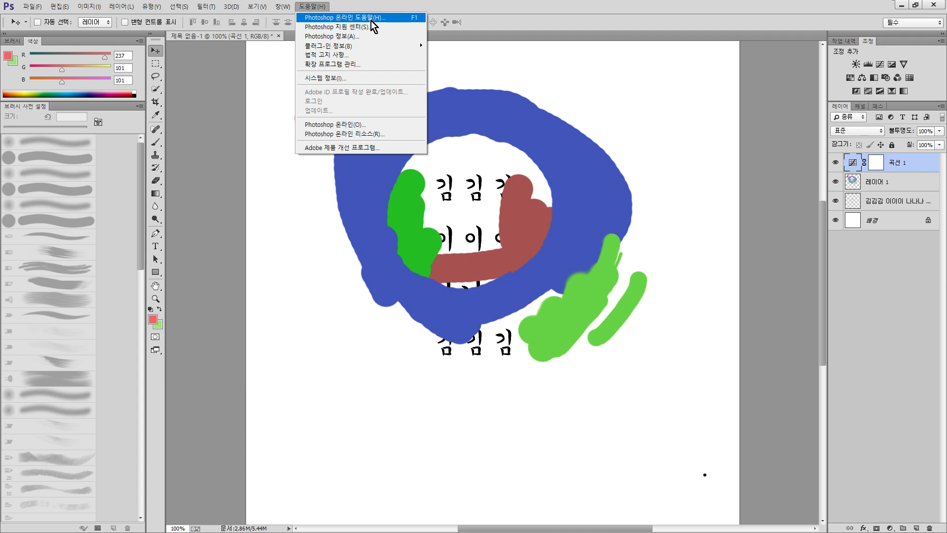
click(667, 138)
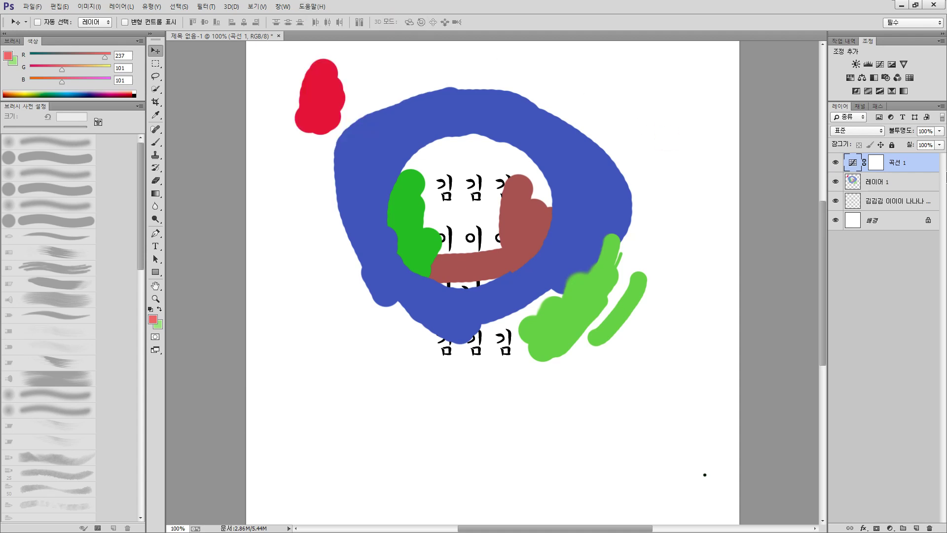
Reopen the floating group from the Curves layer, display Swatches (색상 견본), and shift the group slightly toward the docked panels.
double_click(848, 164)
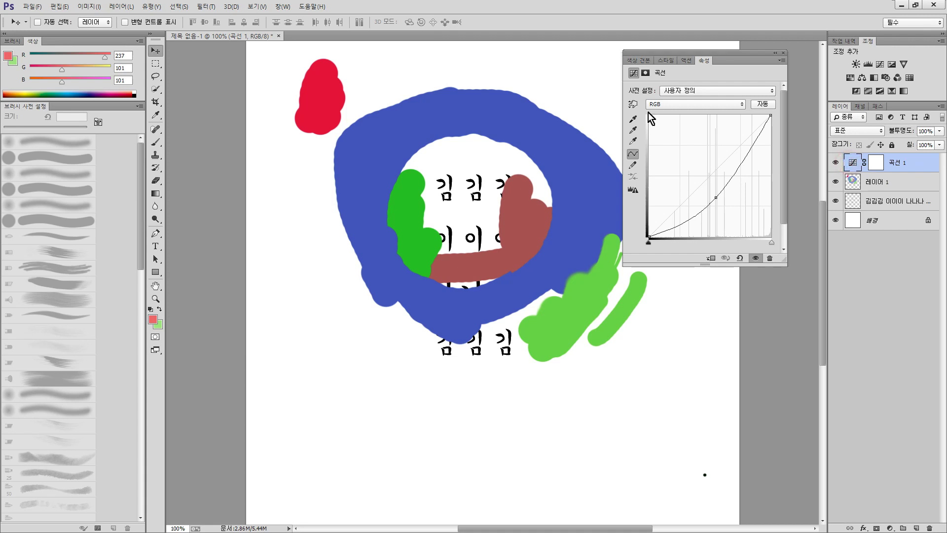
click(639, 60)
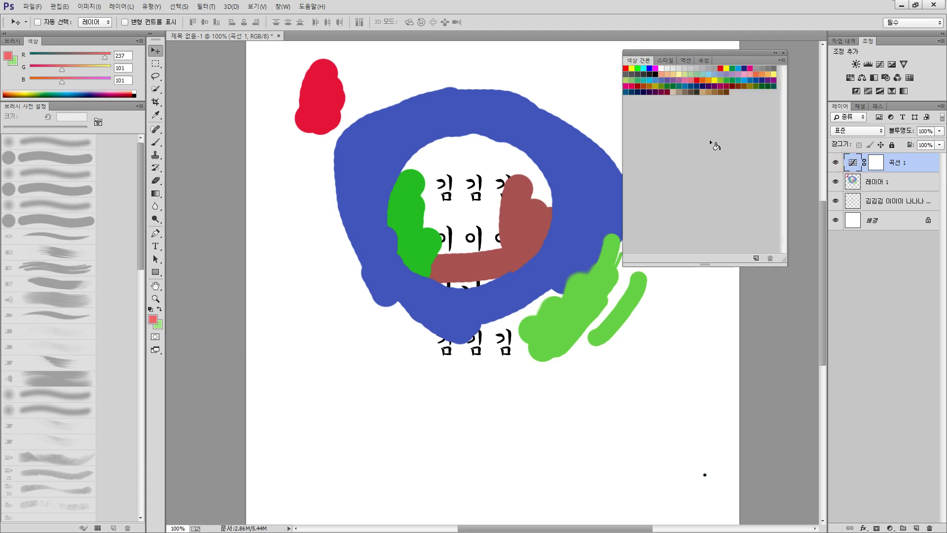
drag(679, 54, 690, 55)
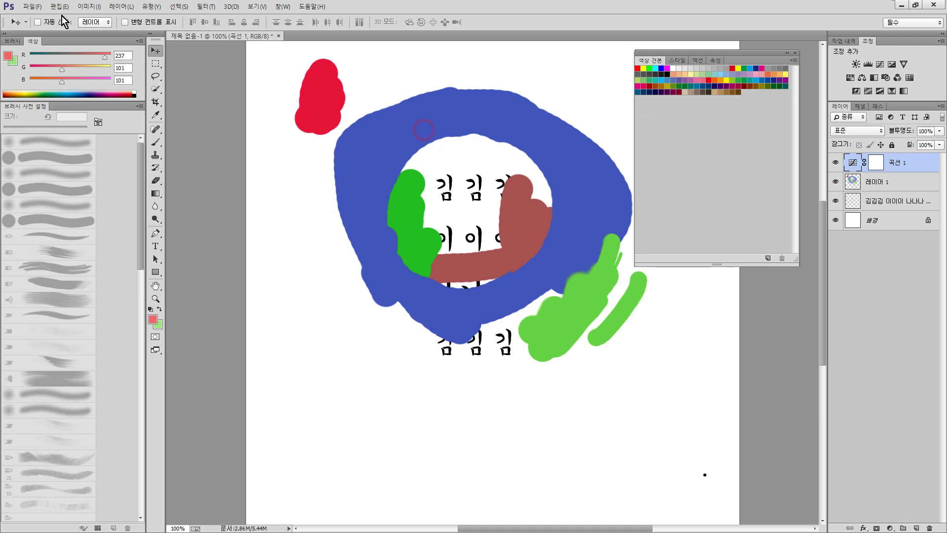
Open the keyboard shortcut settings and list the application menu (응용 프로그램 메뉴) commands with the File and Edit groups collapsed.
key(ctrl+alt+shift+k)
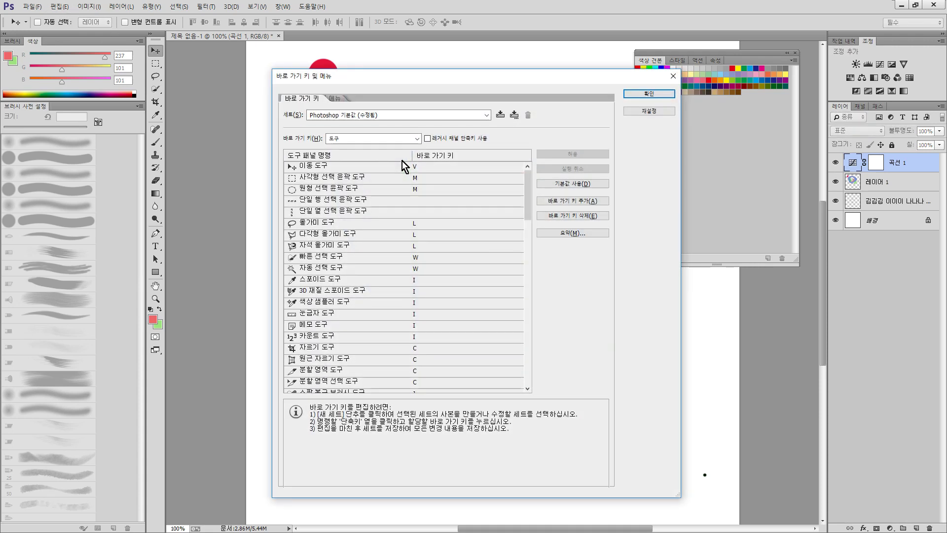
click(416, 139)
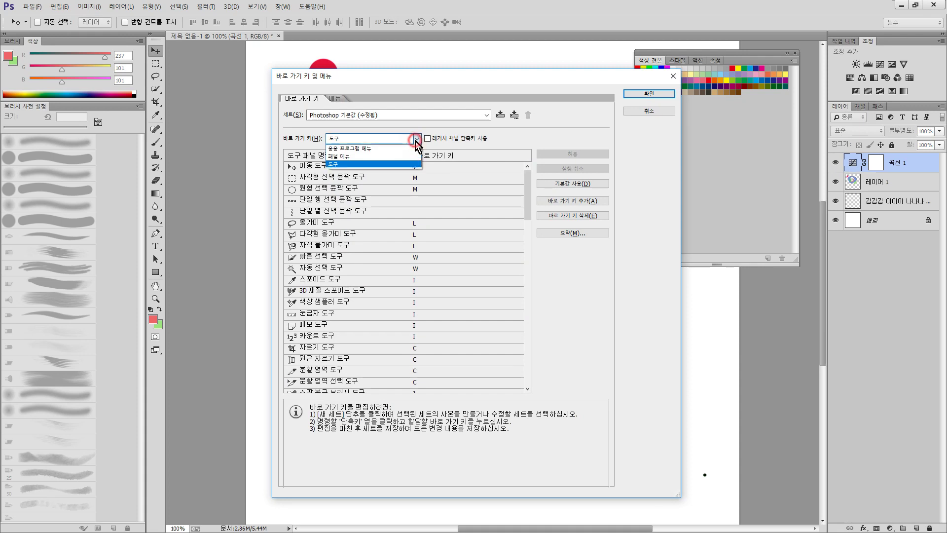
click(383, 155)
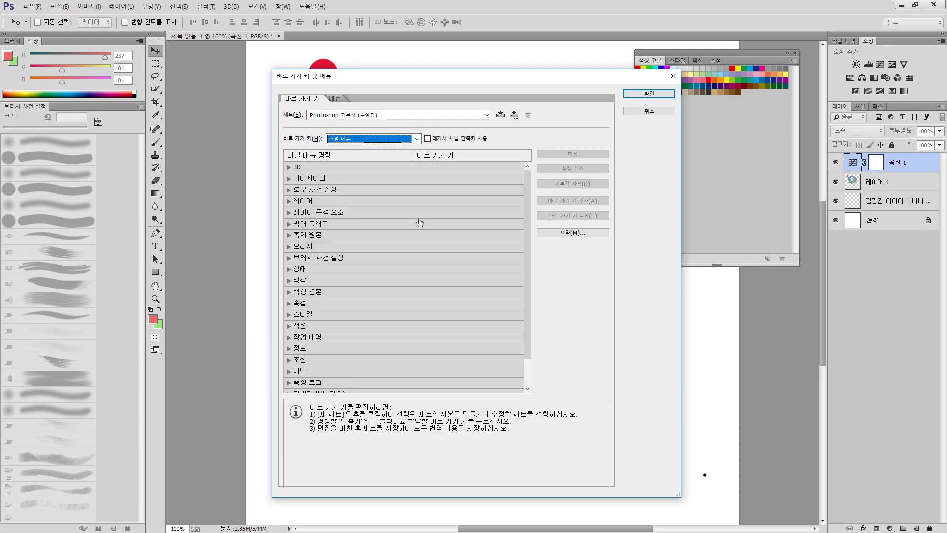
click(362, 140)
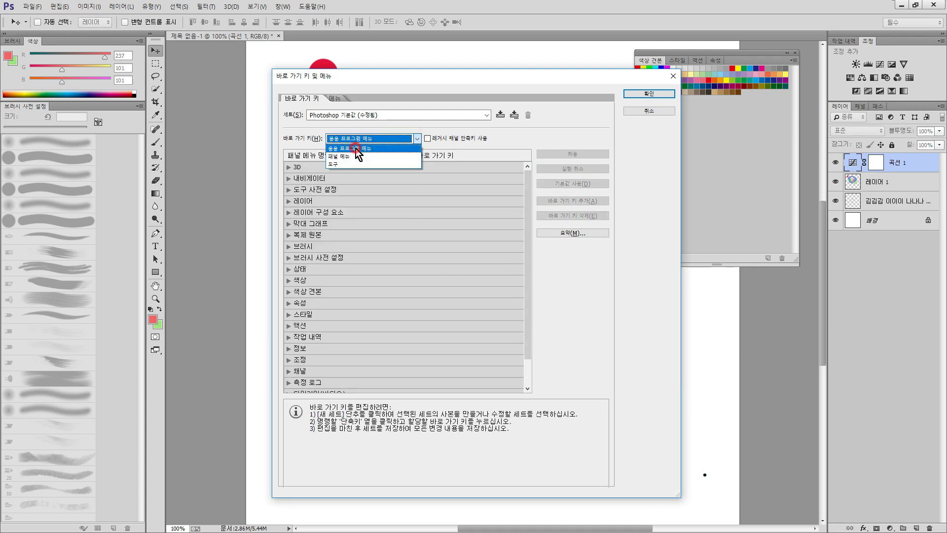
click(363, 148)
click(289, 169)
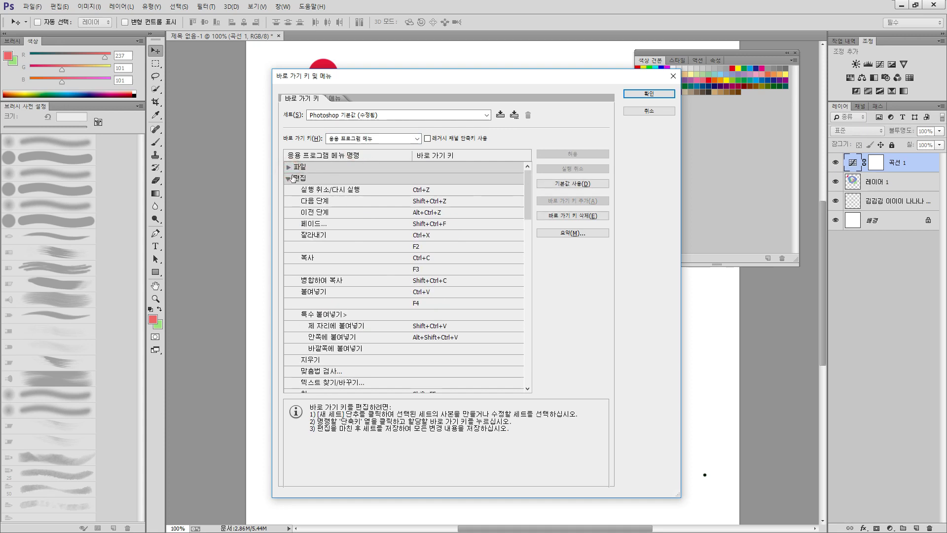
click(291, 178)
click(290, 179)
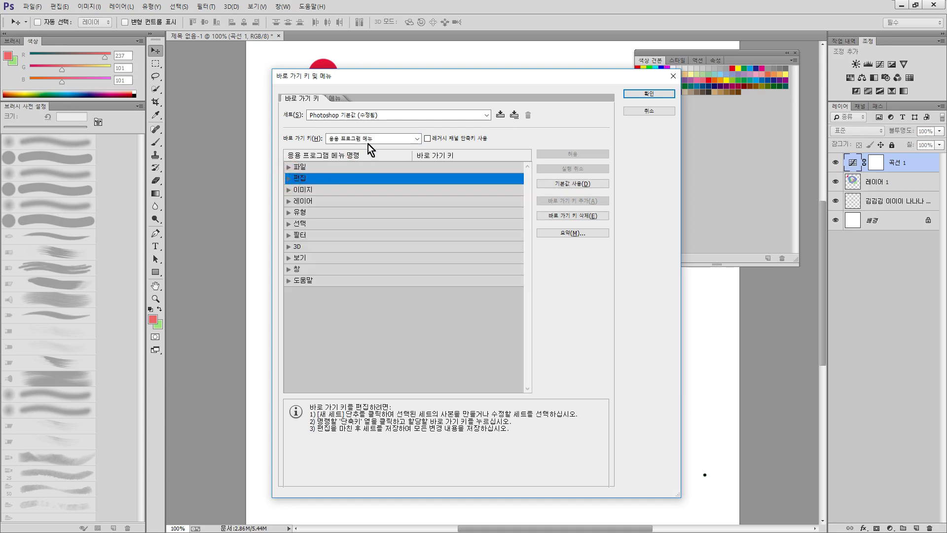
Assign F1 to Swatches (색상 견본) under the Window (창) commands, accept taking it from Photoshop Help, and save the shortcuts.
click(295, 269)
click(289, 269)
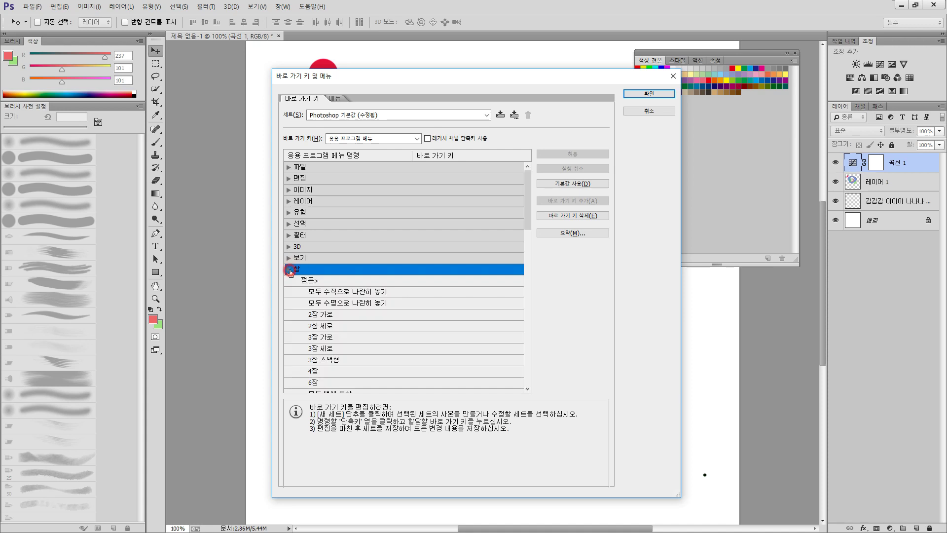
mouse_move(525, 225)
mouse_down()
mouse_move(540, 371)
mouse_move(538, 358)
mouse_up()
click(419, 311)
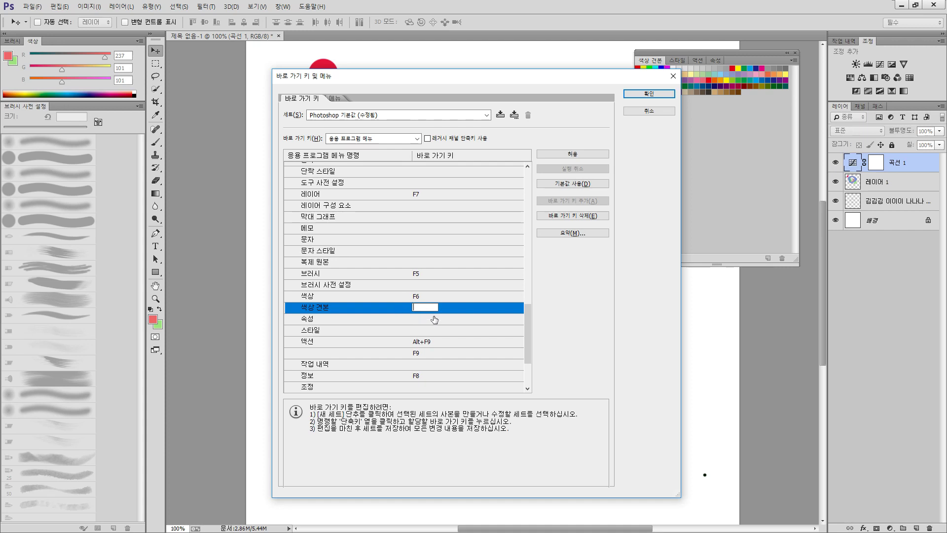
key(F1)
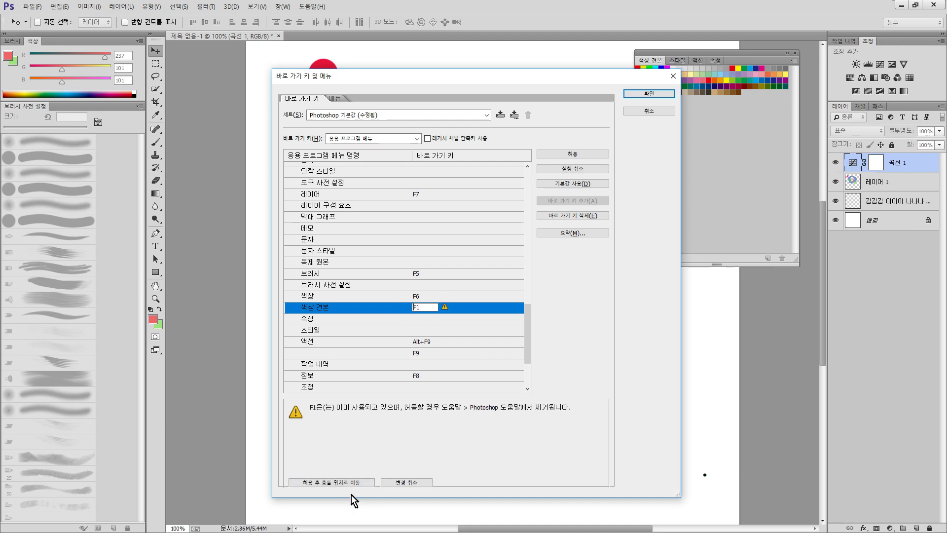
click(351, 484)
click(446, 440)
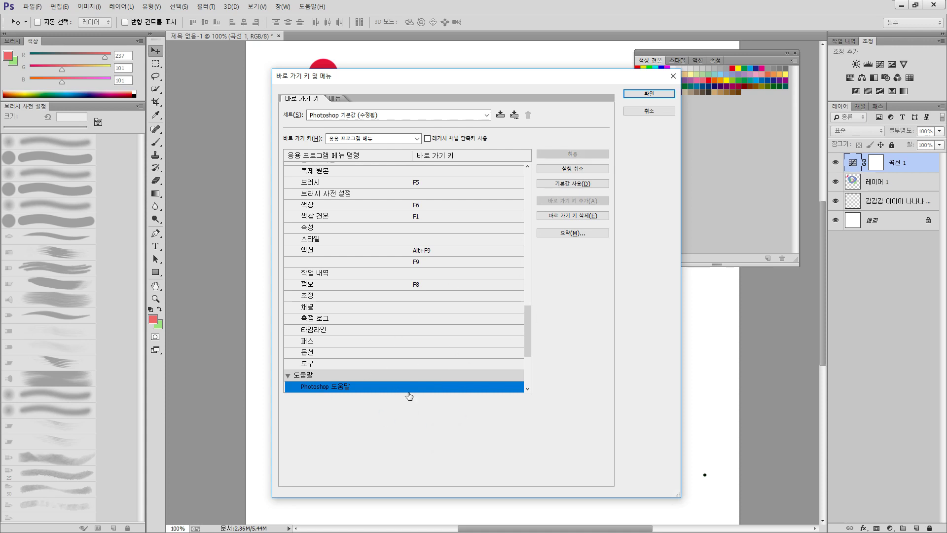
click(649, 93)
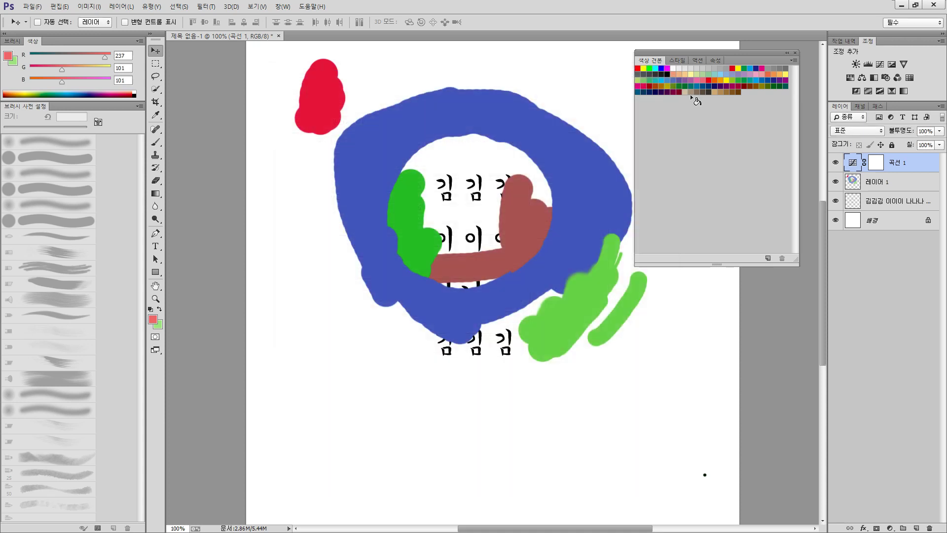
Close the floating group and reopen it with the Swatches (색상 견본) shortcut, enlarging the swatch thumbnails and shrinking the group.
click(795, 53)
key(F1)
click(794, 60)
click(822, 87)
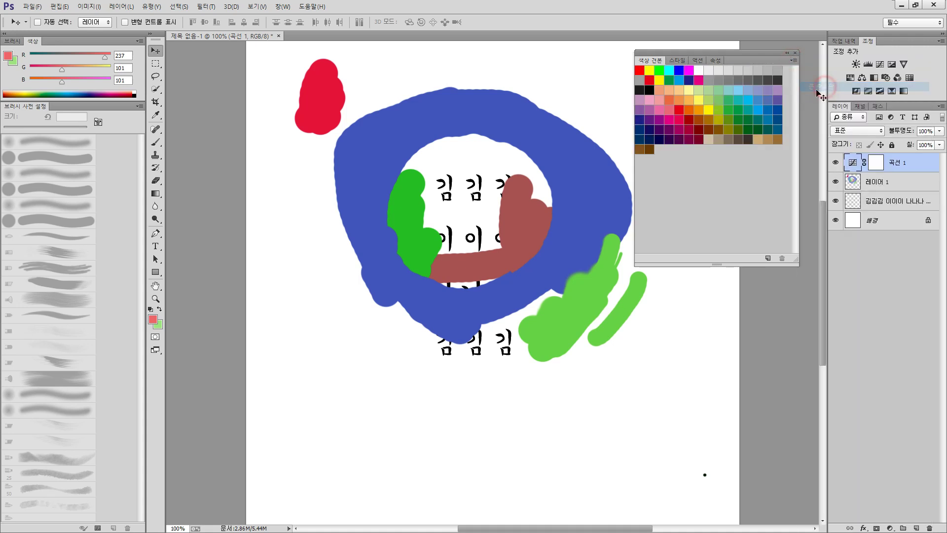
drag(795, 260, 778, 219)
click(743, 200)
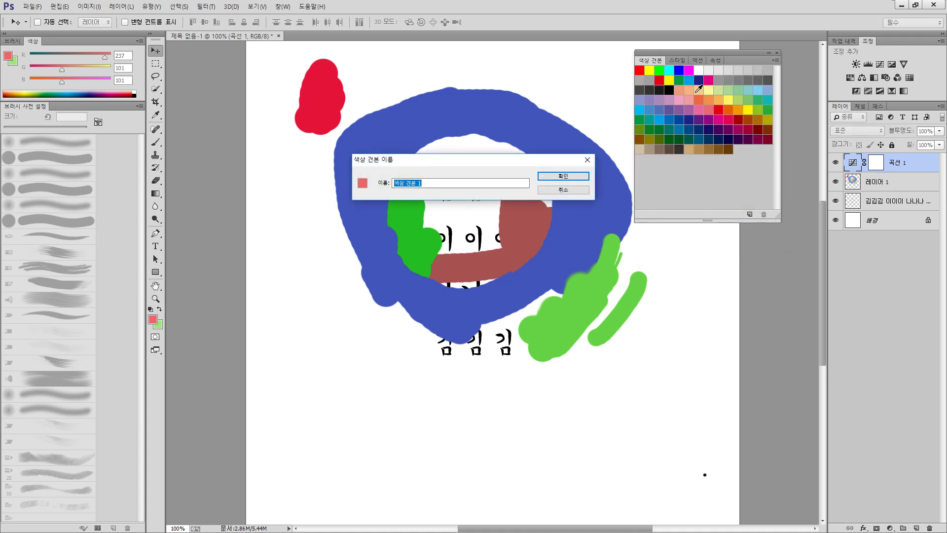
click(573, 196)
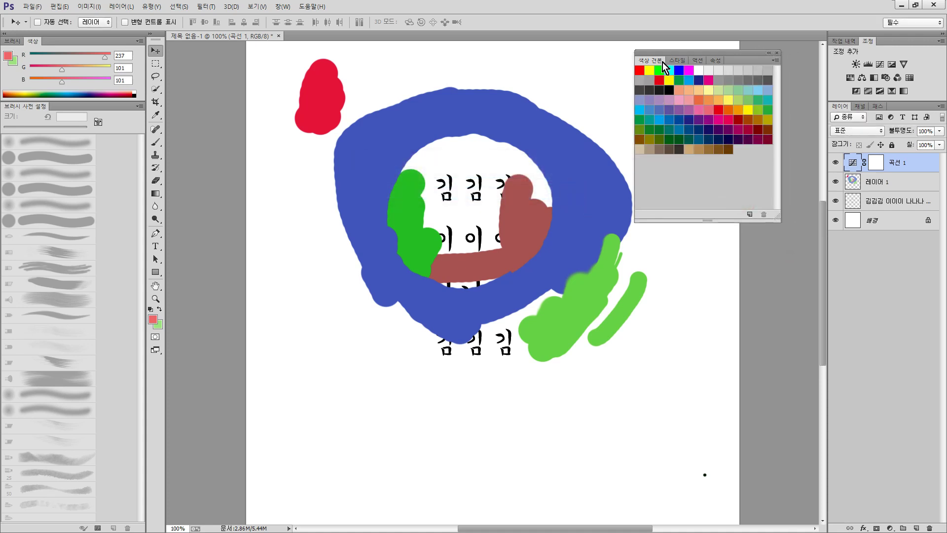
key(alt)
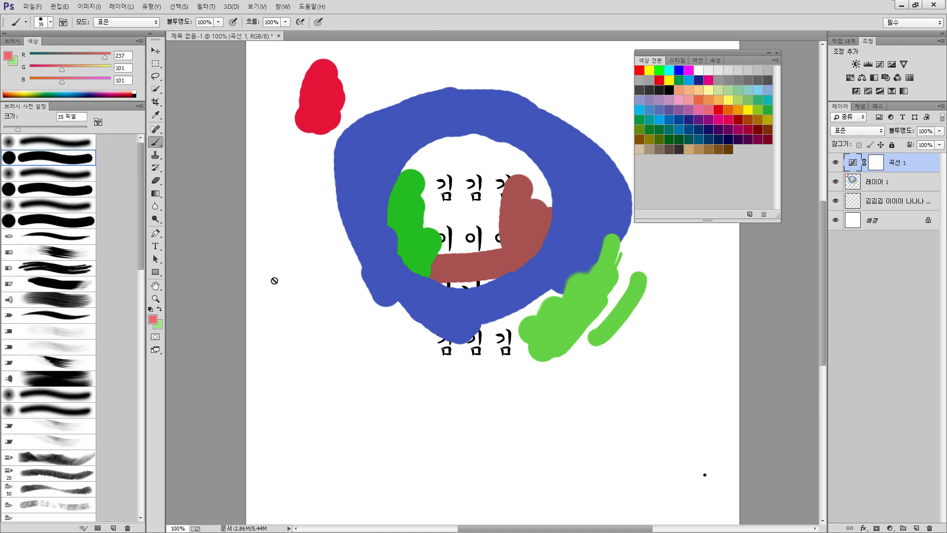
Set the foreground color to a green with RGB 80, 207, 110.
click(153, 320)
click(345, 250)
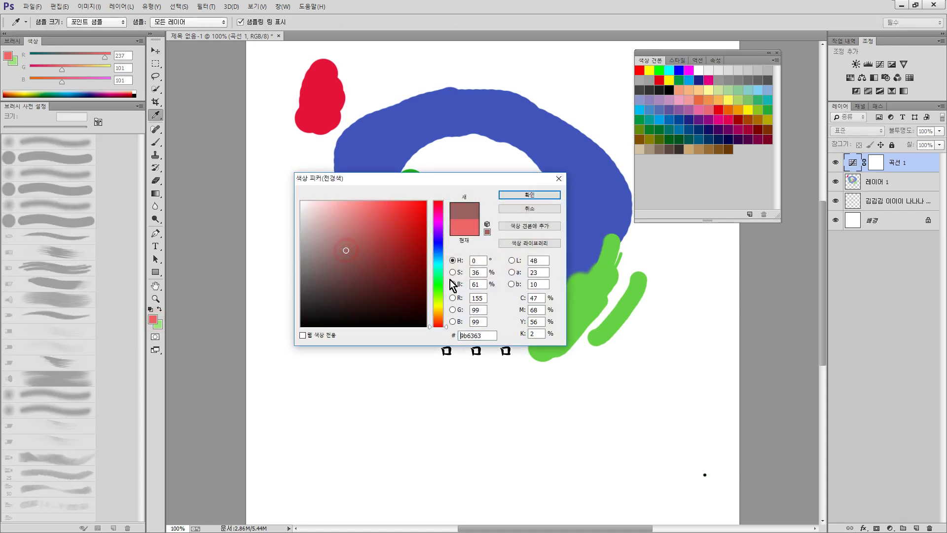
click(437, 280)
click(529, 194)
Brush a round green blob on 레이어 1 just below the blue ring, and save the green as a new swatch.
key(b)
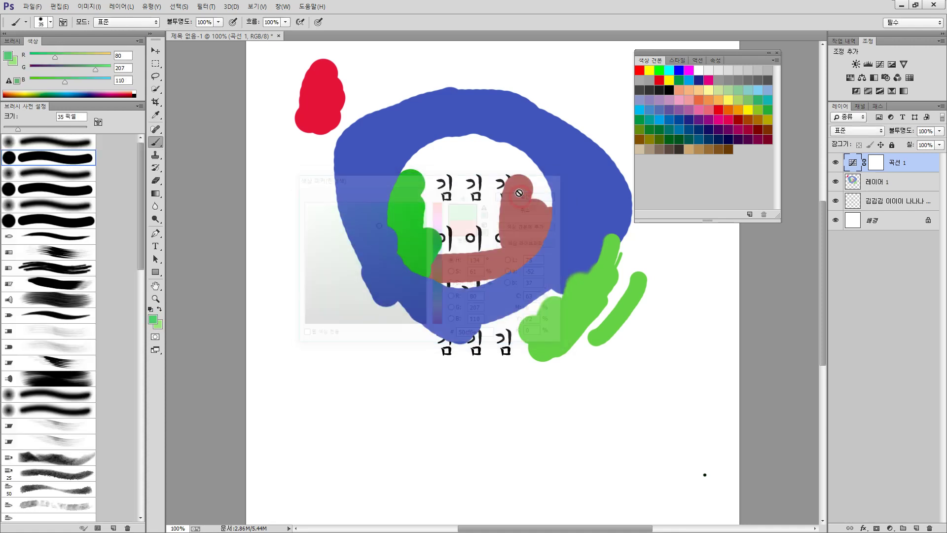
click(291, 256)
click(445, 195)
click(882, 184)
mouse_move(422, 379)
mouse_down()
mouse_move(420, 367)
mouse_move(440, 383)
mouse_move(430, 365)
mouse_up()
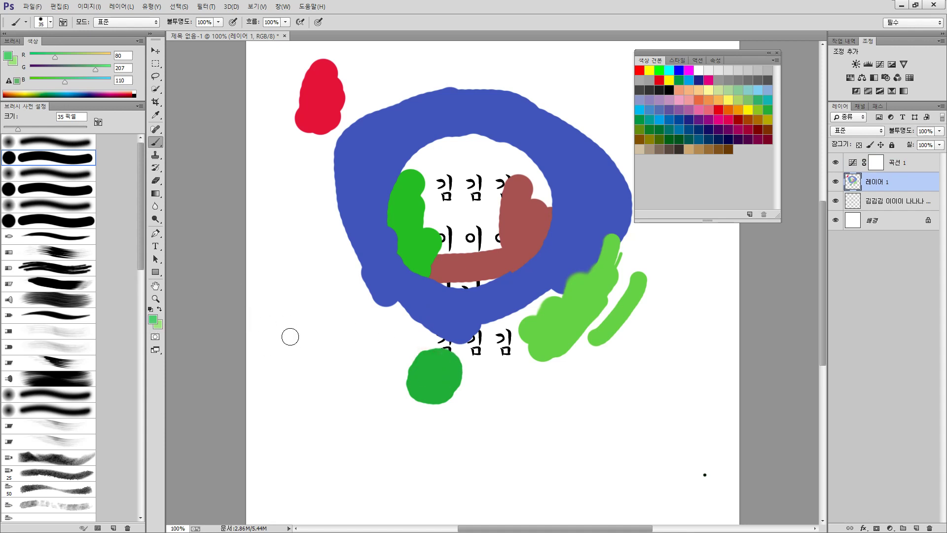
click(739, 172)
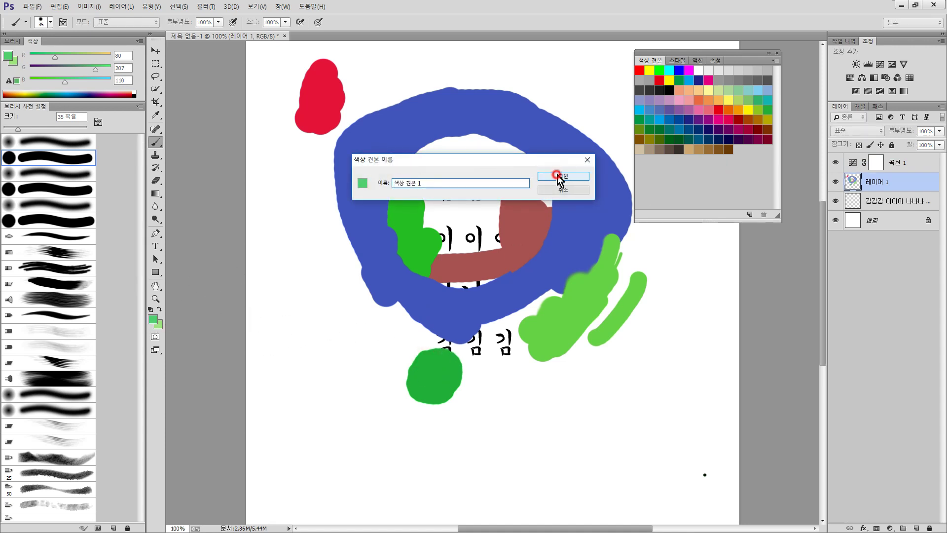
click(540, 176)
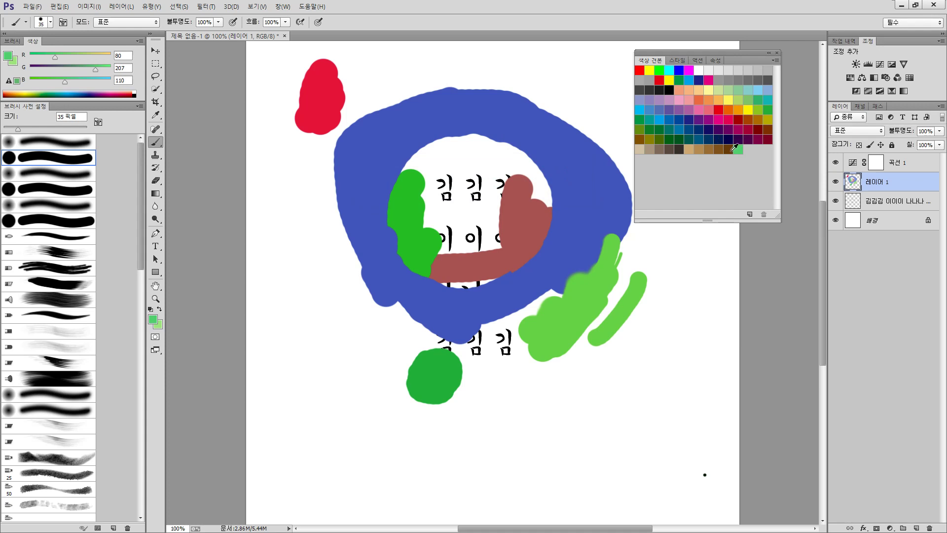
Delete every swatch (색상 견본) except the newly added green one in the Preset Manager.
key(ctrl+alt+shift+p)
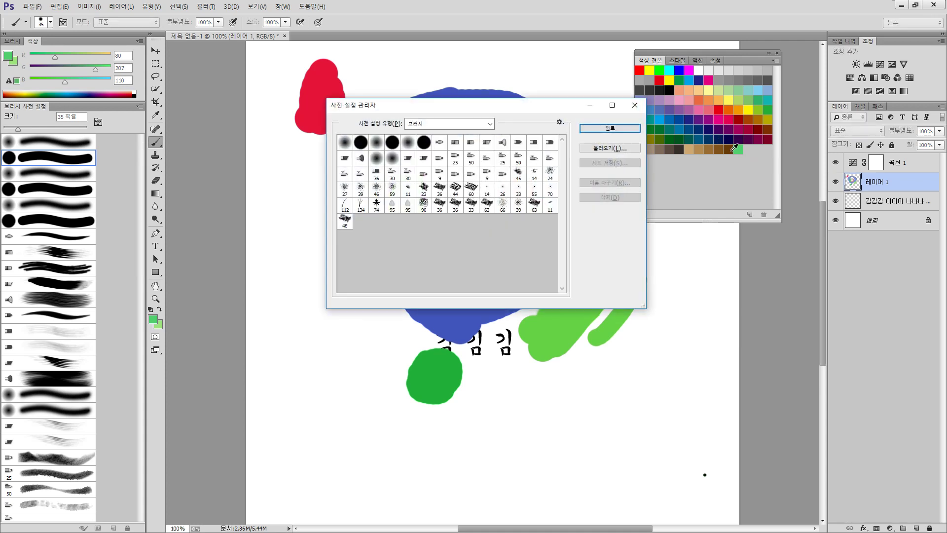
click(457, 124)
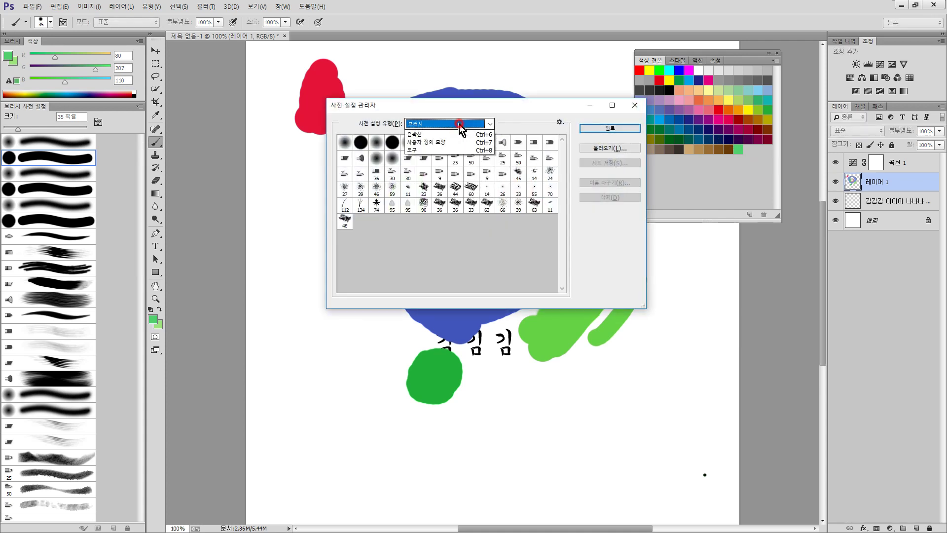
click(437, 142)
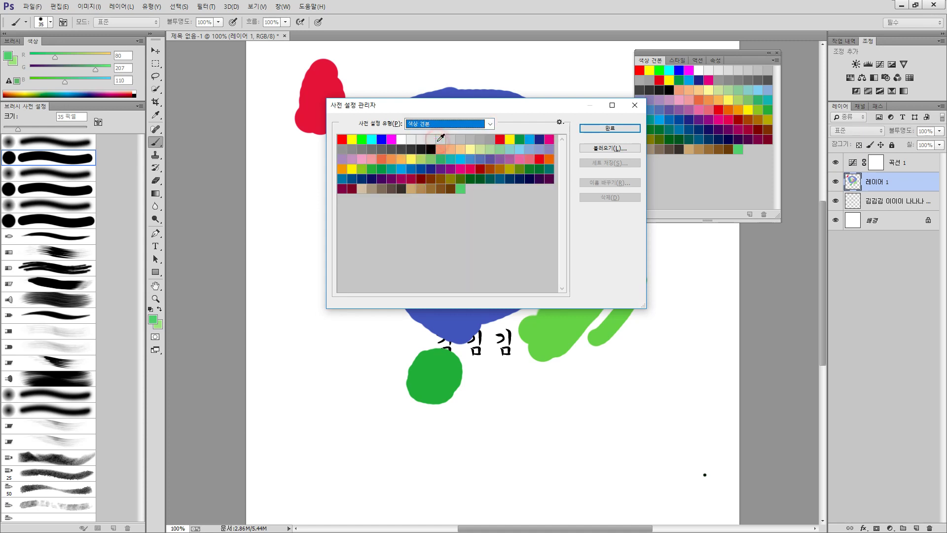
click(457, 187)
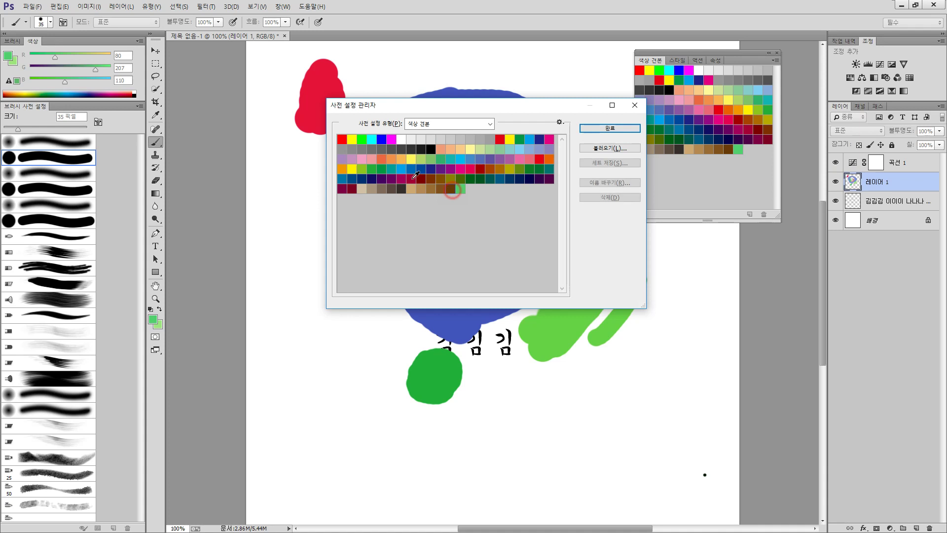
shift+click(339, 140)
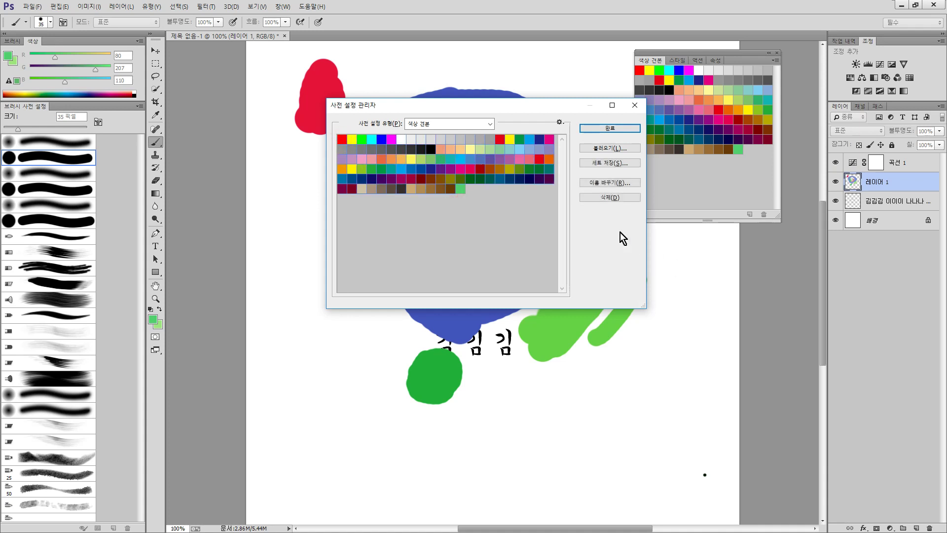
click(606, 198)
click(609, 128)
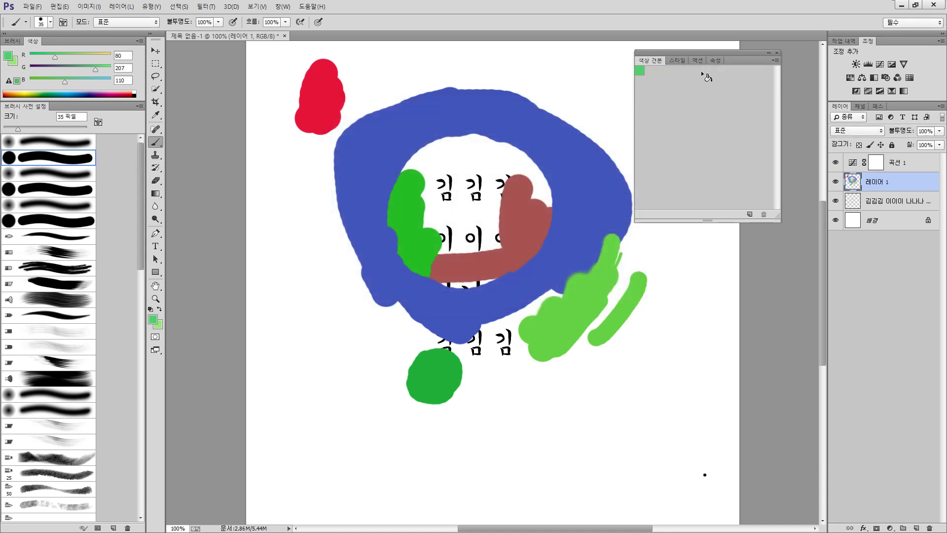
Paint green strokes over the blue ring's right side, sample the ring's blue, and save it as a new swatch.
mouse_move(565, 111)
mouse_down()
mouse_move(581, 215)
mouse_move(596, 245)
mouse_up()
alt+click(515, 101)
click(713, 105)
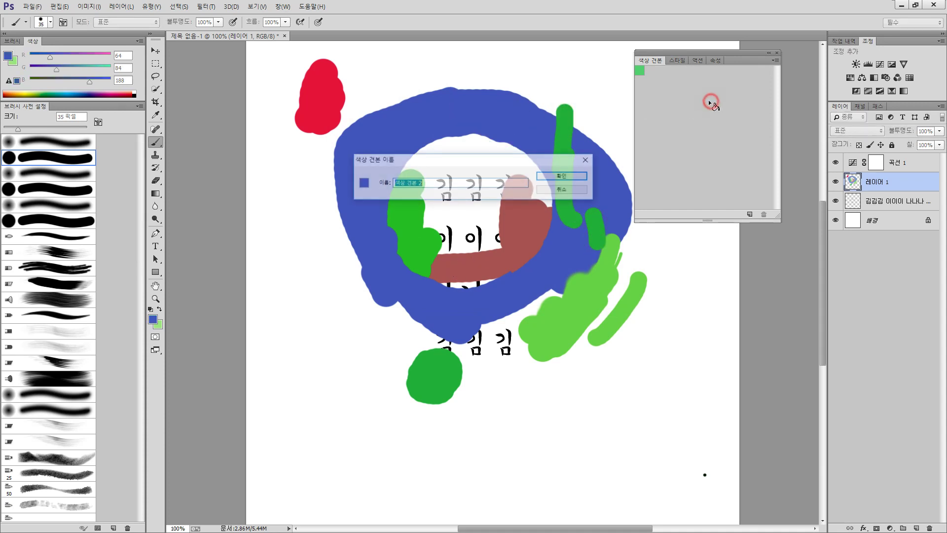
click(581, 179)
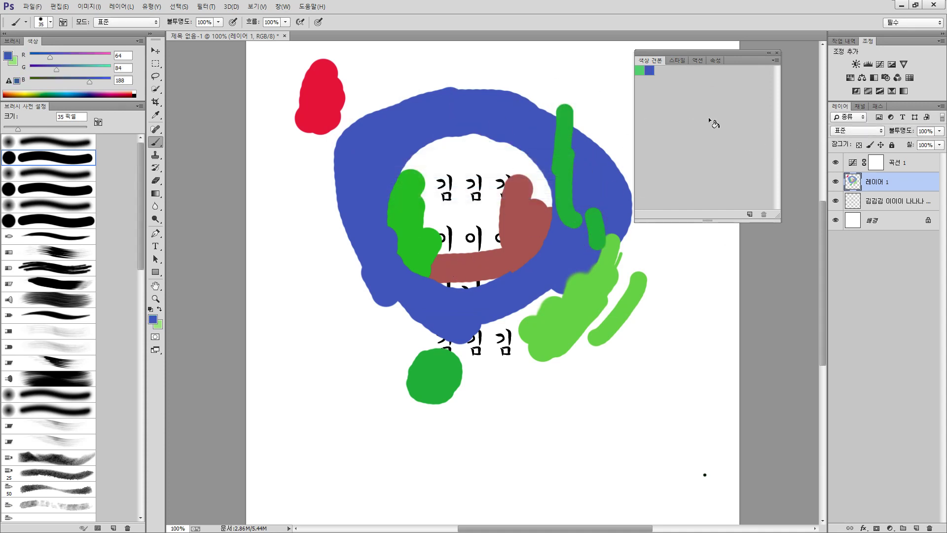
Display Actions (액션) in the floating group and expand the default set (기본 액션) to browse its actions.
click(697, 61)
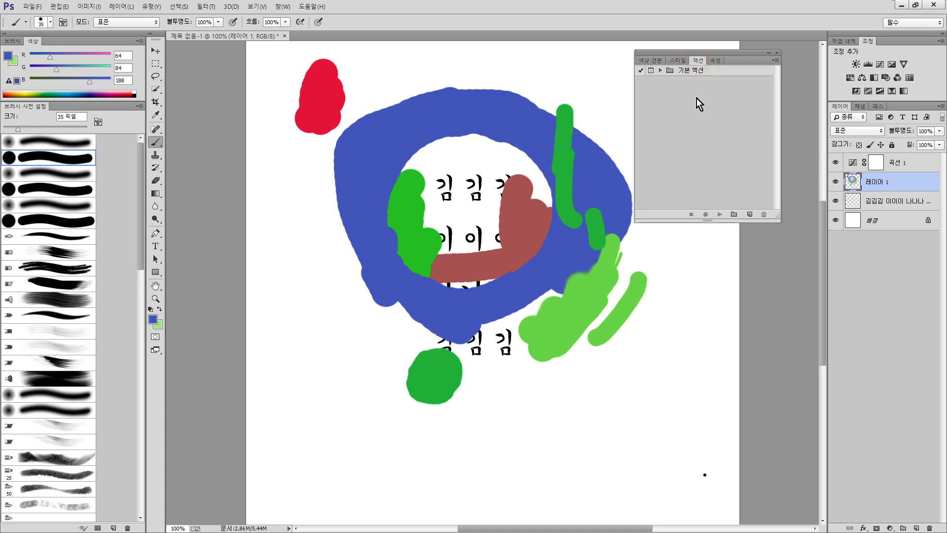
click(661, 70)
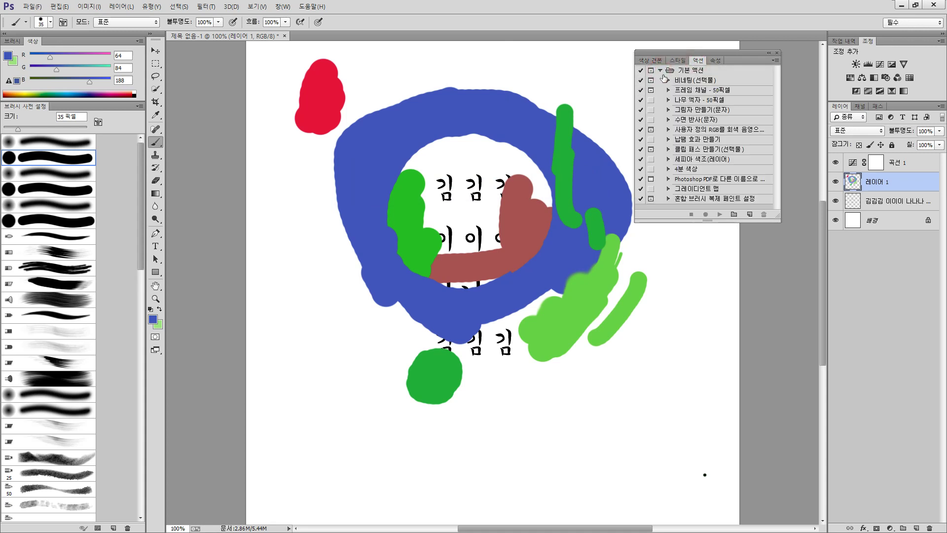
scroll(724, 147, down, 5)
scroll(731, 162, up, 6)
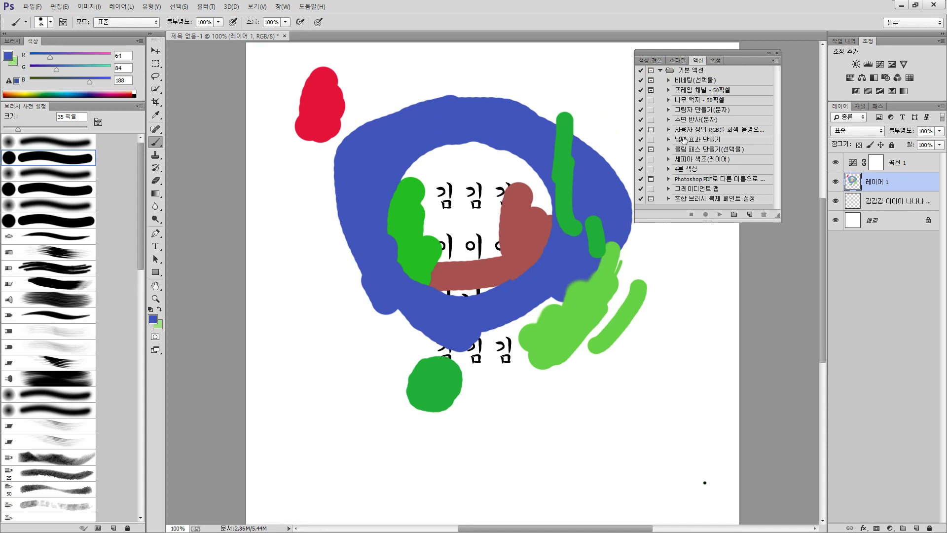
Try to play the vignette action 비네팅(선택물) on 레이어 1, stop it, and collapse its command list.
click(696, 81)
click(668, 80)
click(669, 80)
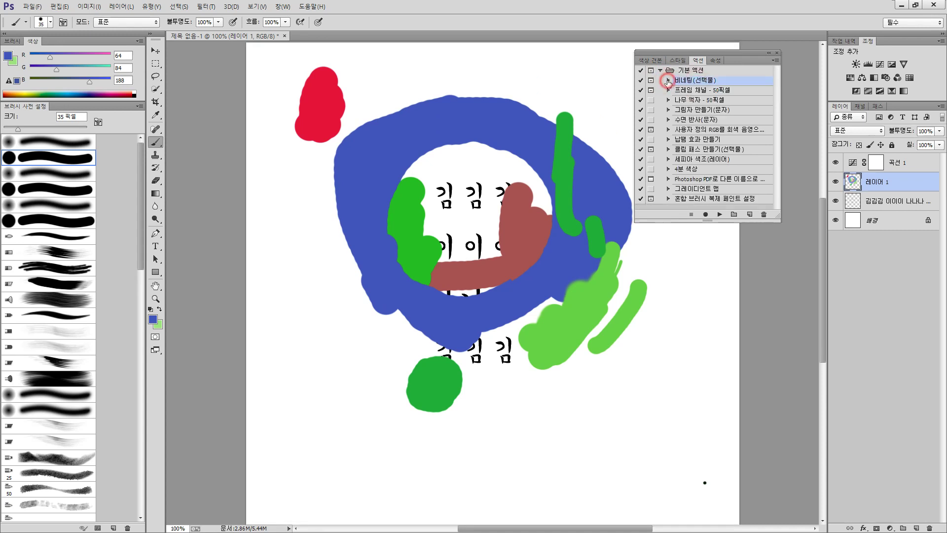
click(721, 214)
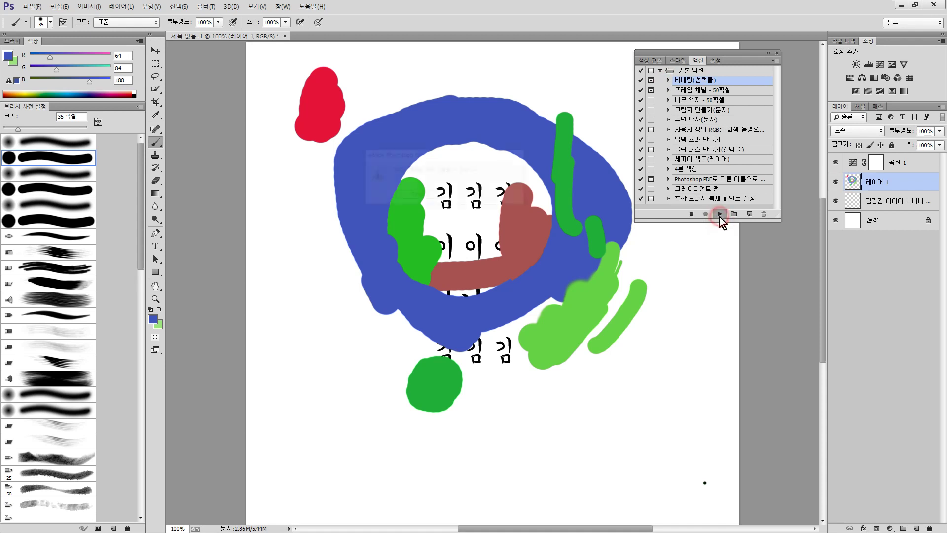
click(481, 199)
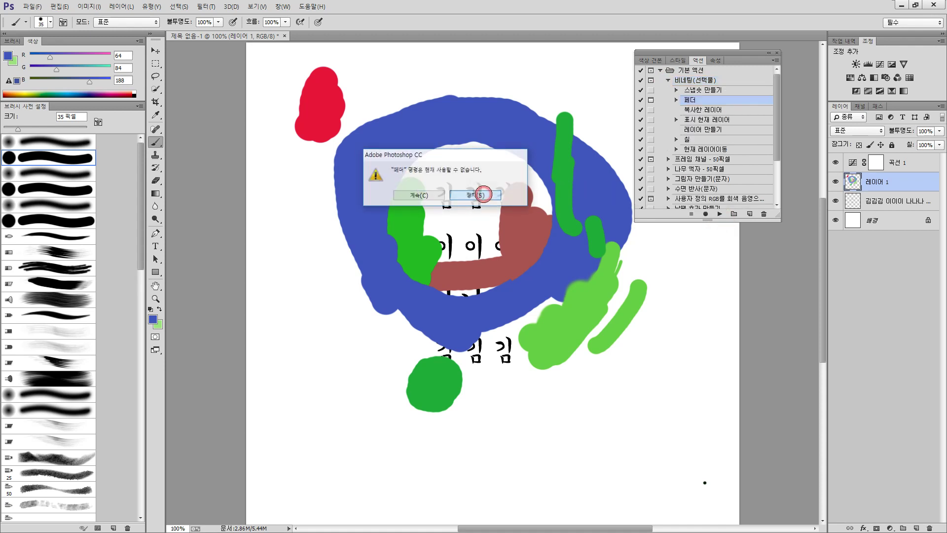
click(668, 80)
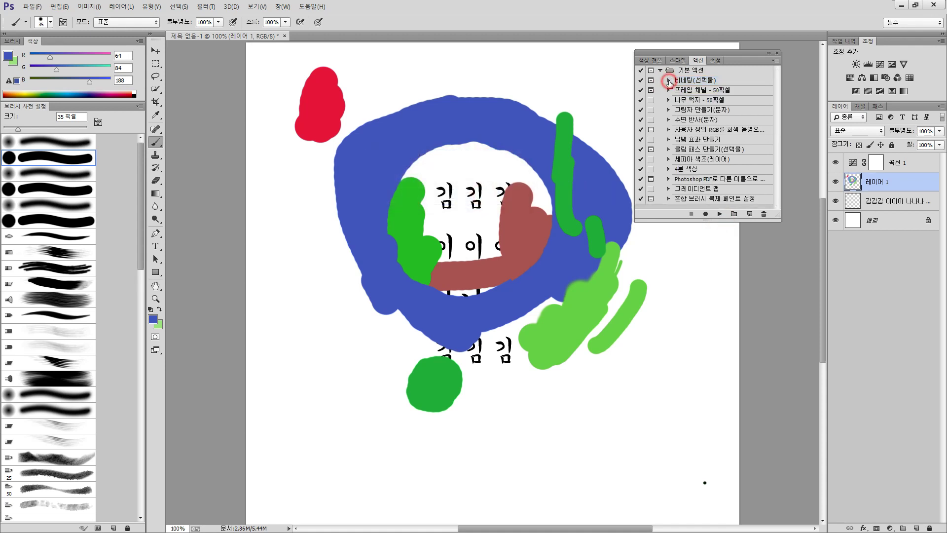
Play the 4분 색상 action on 레이어 1 and expand its command list to view the recorded commands.
scroll(728, 172, down, 2)
click(675, 171)
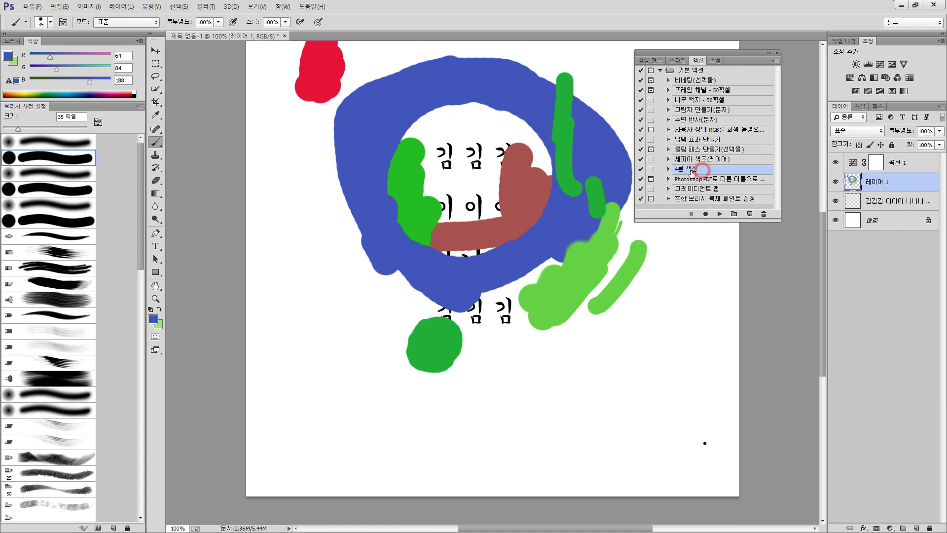
click(669, 169)
click(669, 169)
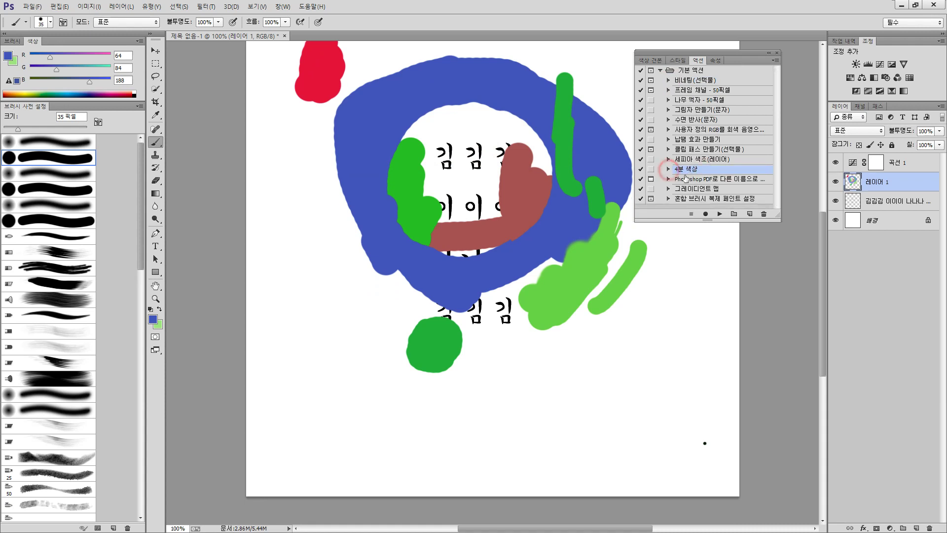
click(720, 214)
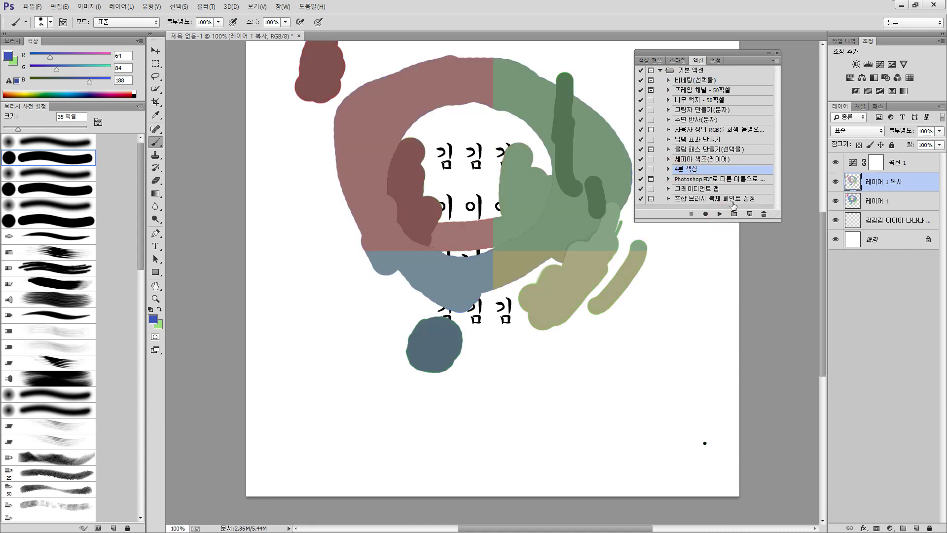
scroll(587, 264, up, 1)
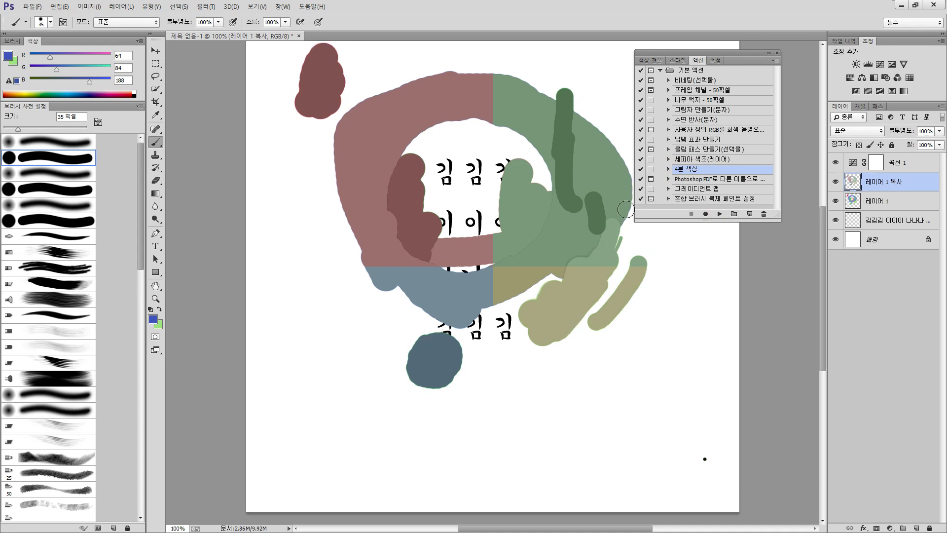
click(668, 168)
scroll(715, 197, down, 2)
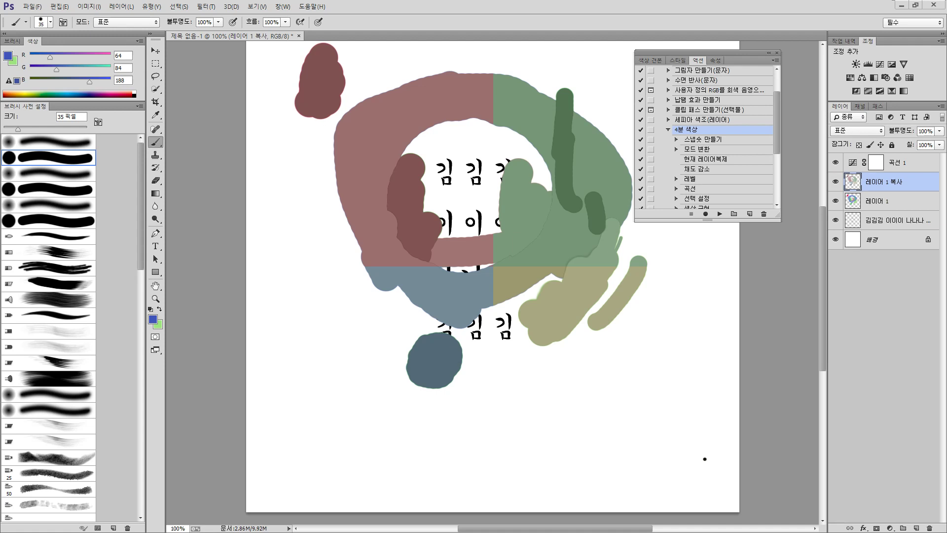
Collapse the default action set 기본 액션 and delete the whole set.
scroll(777, 98, up, 3)
click(660, 70)
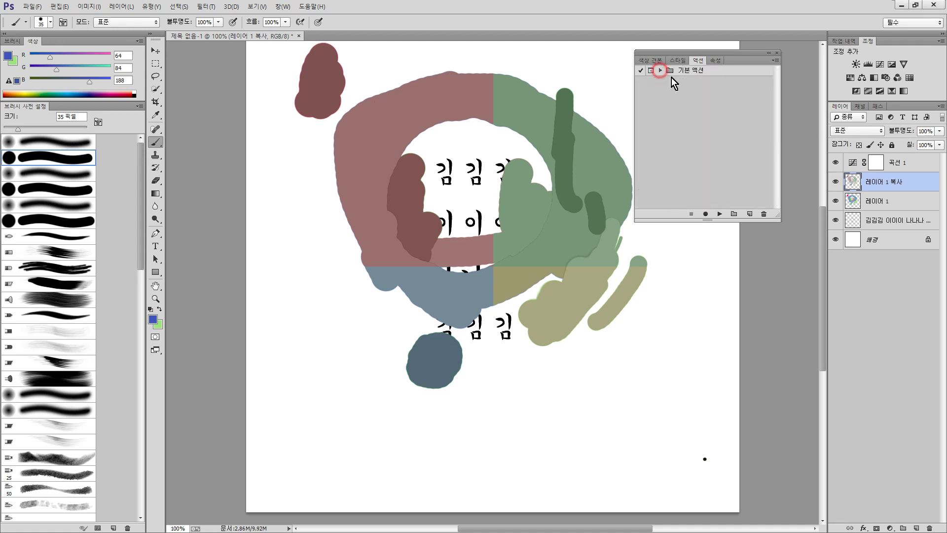
click(714, 73)
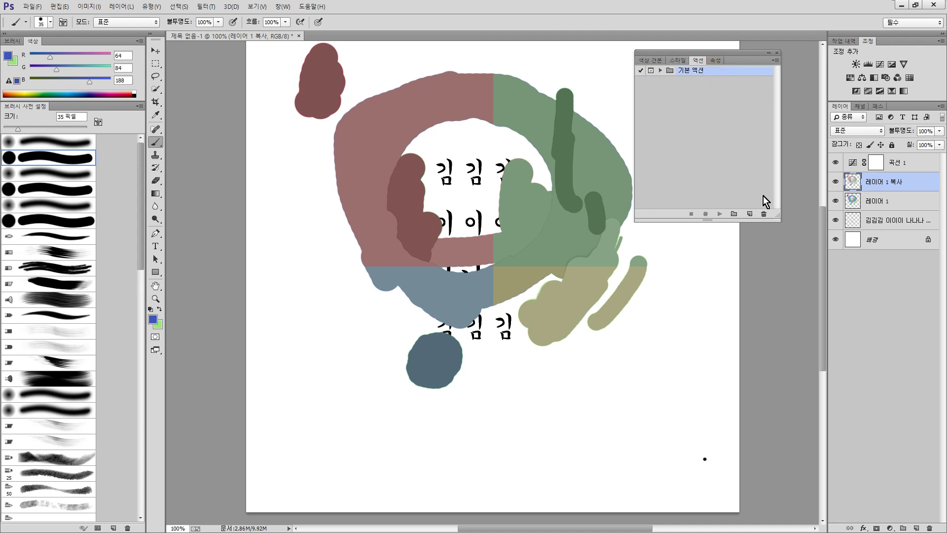
click(764, 214)
click(416, 196)
click(723, 124)
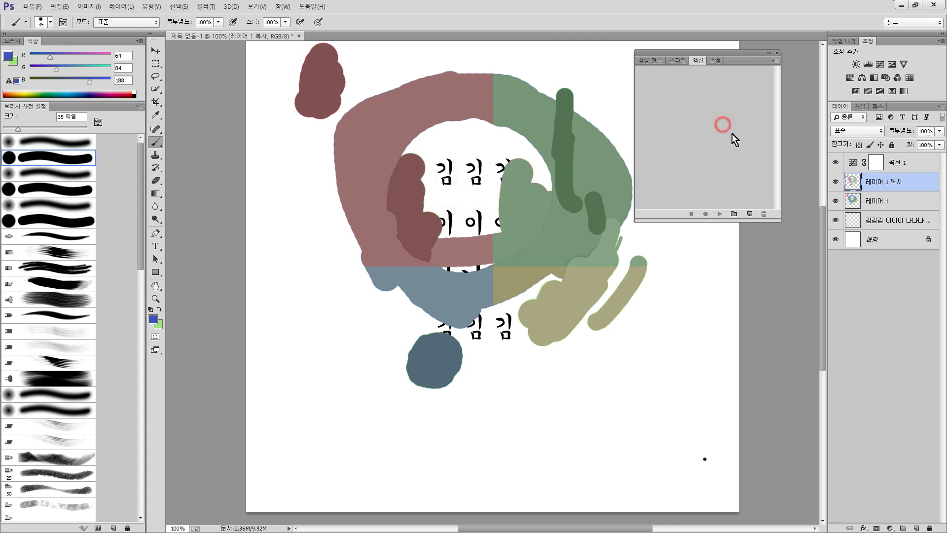
Start recording a new action under its default name and rename the set containing it to Edit.
click(749, 214)
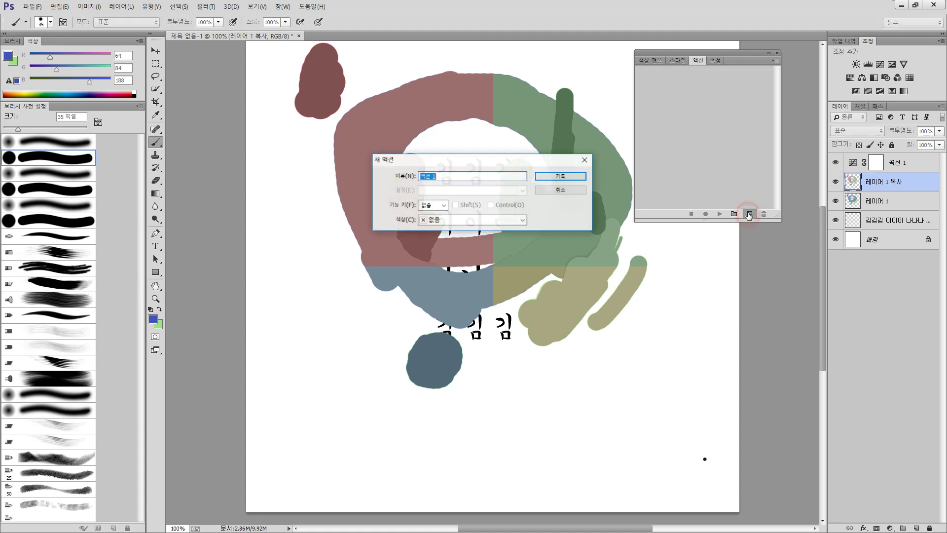
click(553, 185)
click(687, 73)
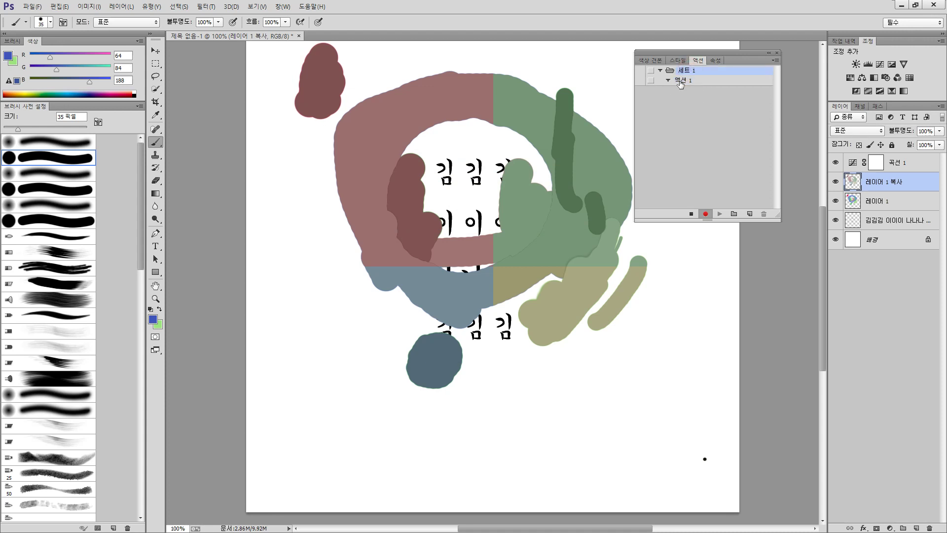
click(660, 72)
click(661, 72)
double_click(684, 70)
text(Edit)
key(Return)
Record two small rectangular marquee selections into 액션 1, stop the recording, and play the action.
click(706, 213)
click(154, 64)
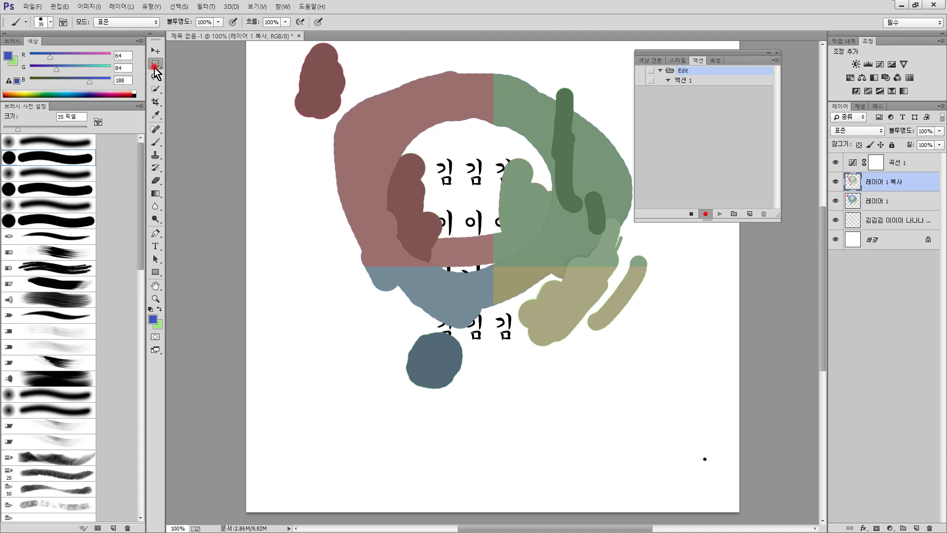
drag(387, 191, 396, 237)
drag(581, 329, 600, 343)
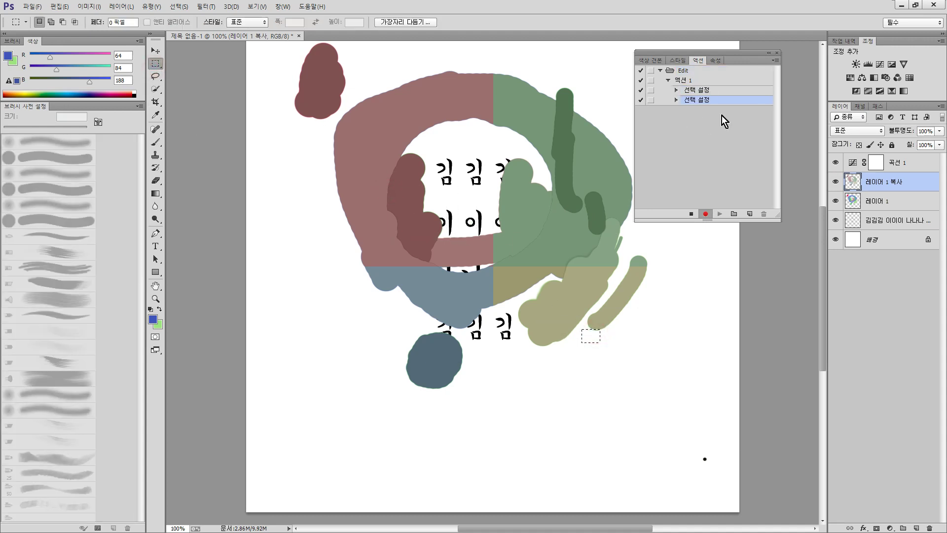
click(690, 214)
click(693, 82)
click(720, 214)
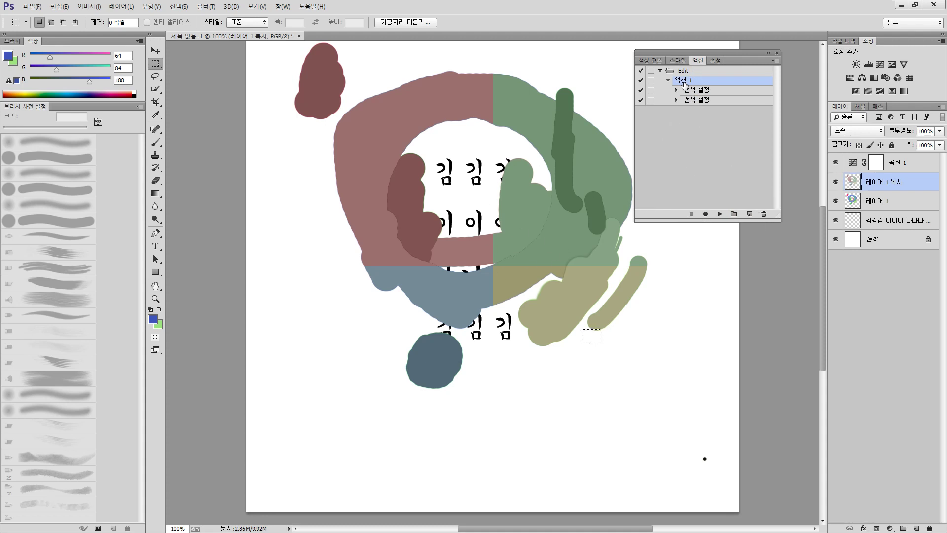
Collapse 액션 1 and delete it from the Edit set.
click(669, 79)
click(765, 211)
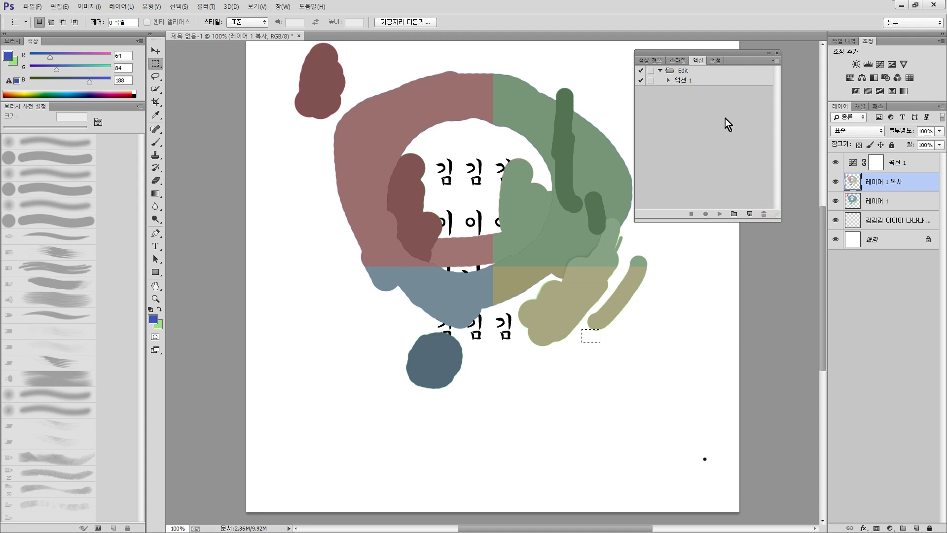
click(695, 79)
click(764, 215)
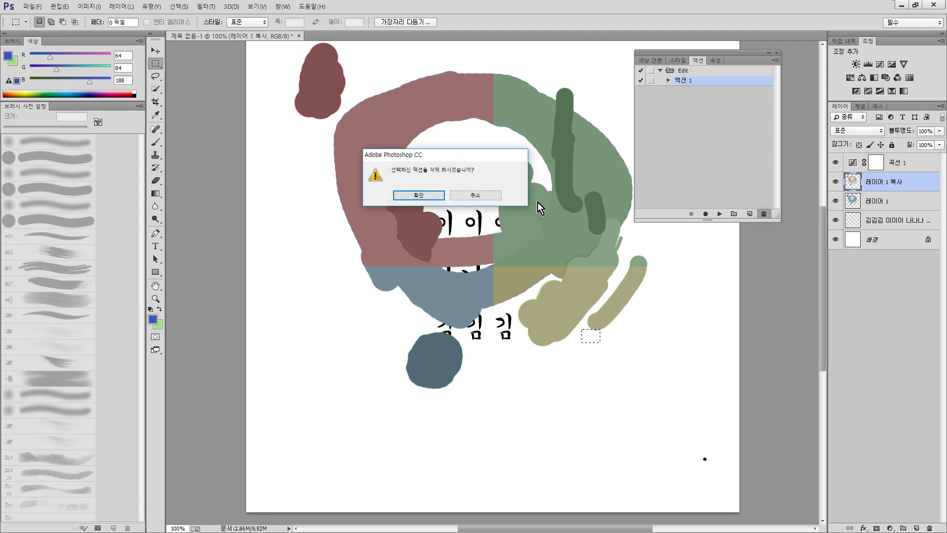
click(436, 195)
click(699, 131)
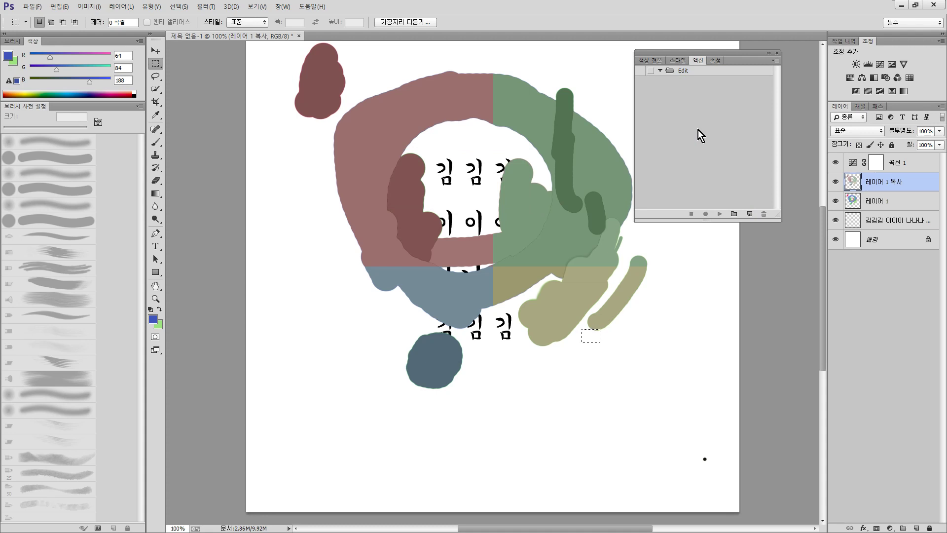
Select a large rectangle over the ring's lower left, brush blue inside it, fill it with the foreground color, and deselect.
click(156, 64)
click(156, 64)
drag(323, 195, 479, 355)
click(156, 142)
mouse_move(268, 205)
mouse_down()
mouse_move(332, 191)
mouse_move(319, 243)
mouse_move(349, 283)
mouse_move(327, 271)
mouse_move(322, 282)
mouse_up()
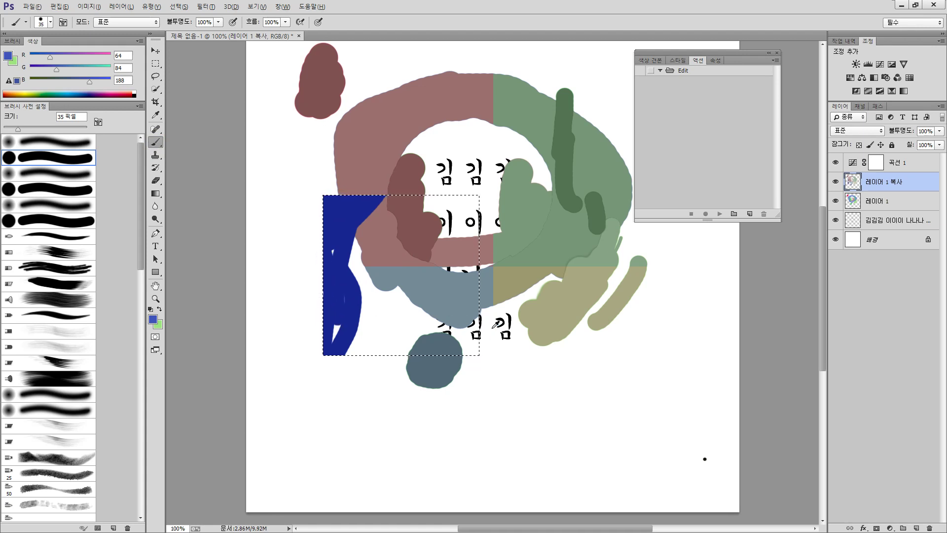
key(alt+Delete)
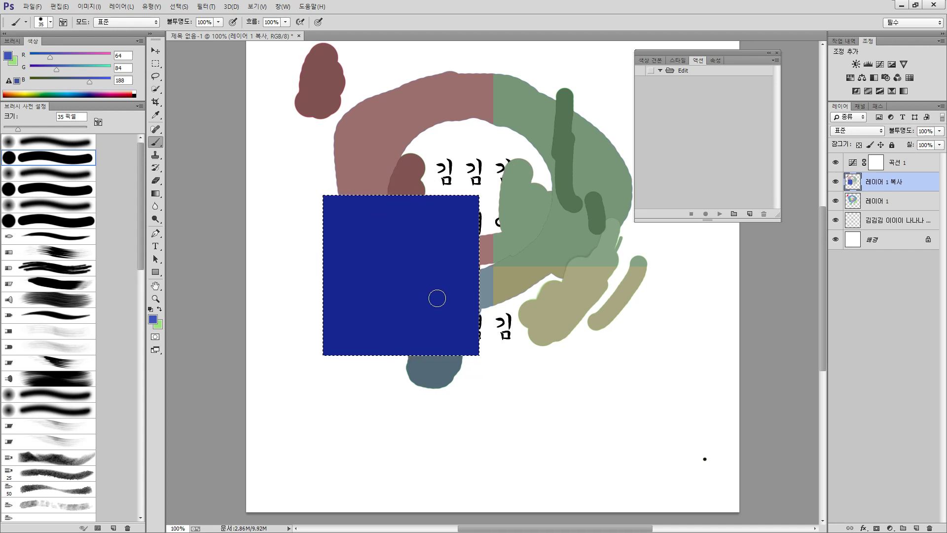
key(ctrl+d)
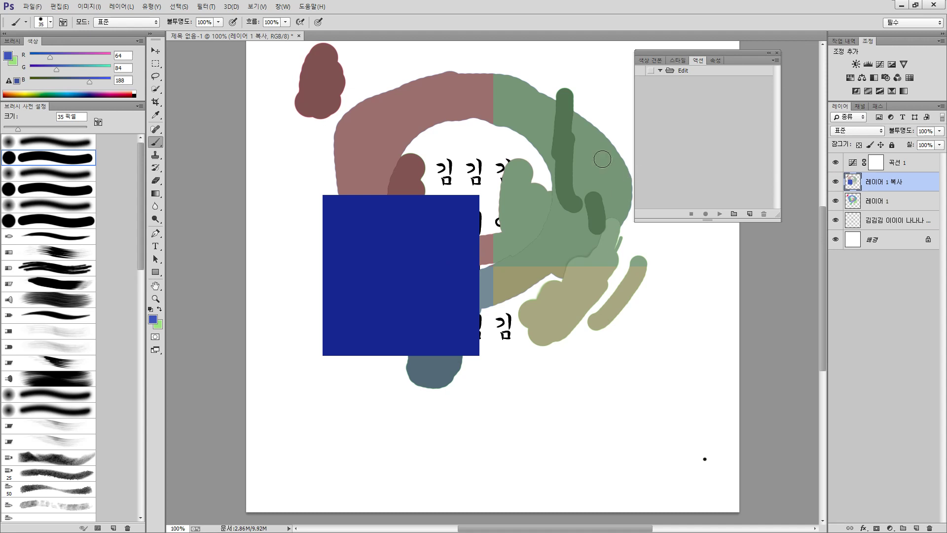
Select a rectangle overlapping the blue square's right side, fill it with the green background color, and deselect.
click(155, 65)
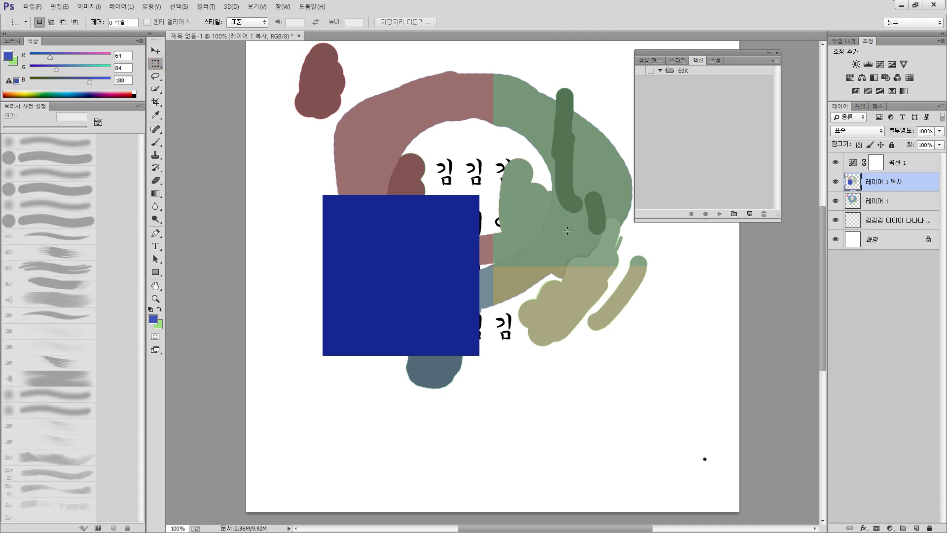
drag(538, 180, 419, 334)
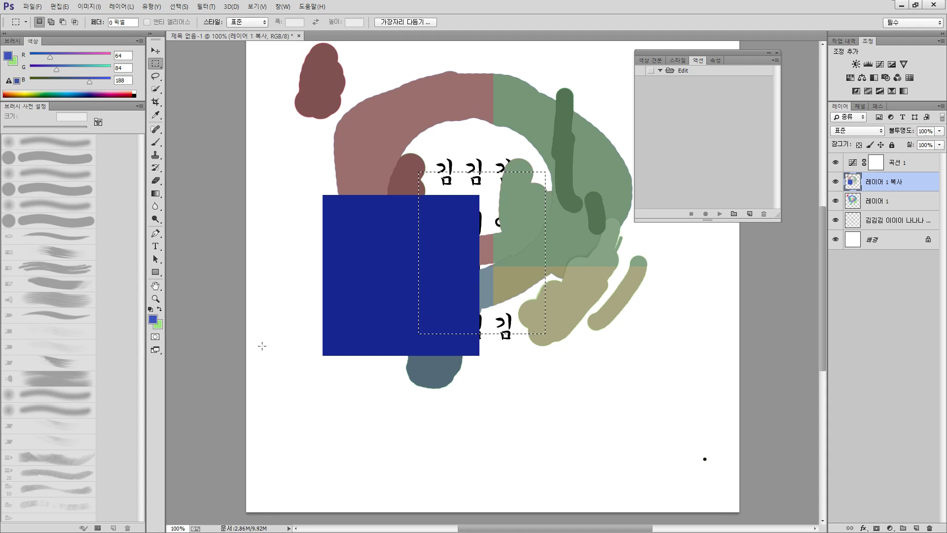
key(ctrl+BackSpace)
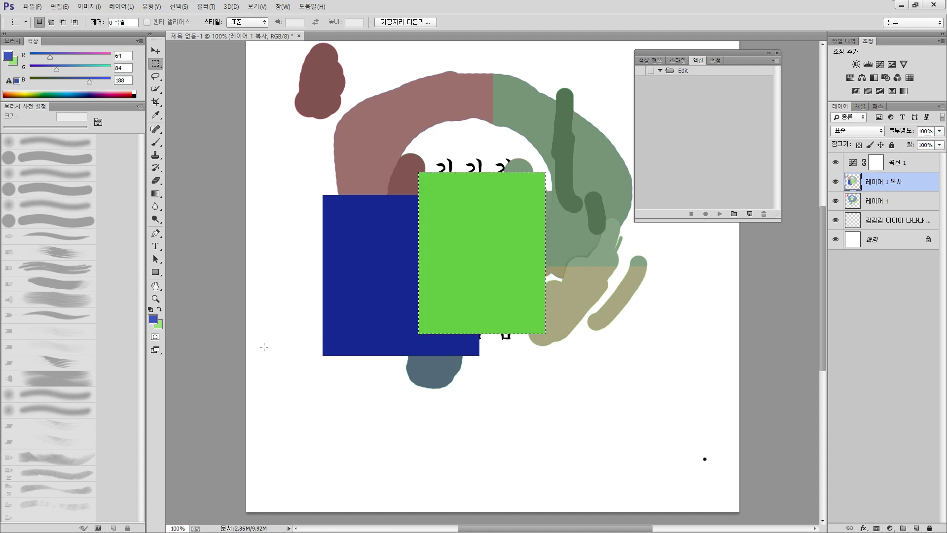
key(ctrl+d)
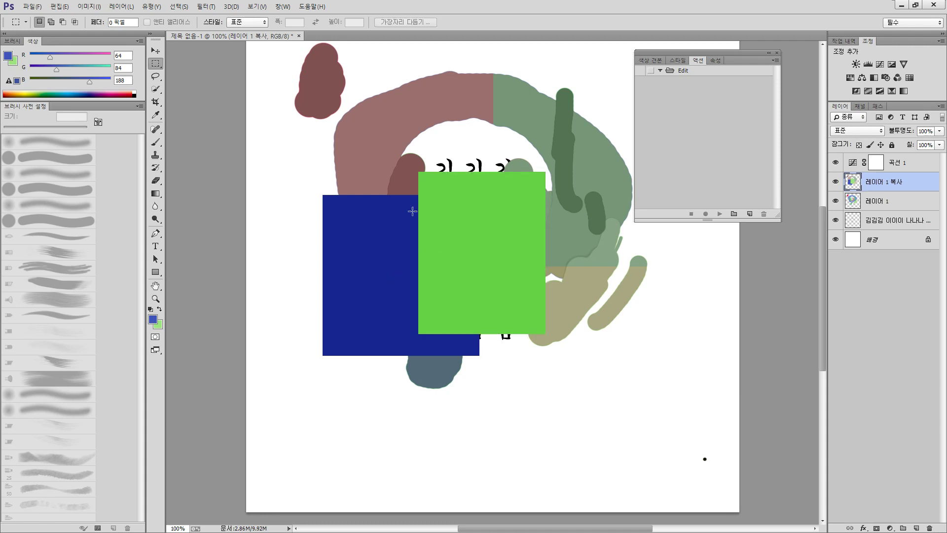
Select a rectangle over the blue square's upper-left corner, erase the contents from 레이어 1 복사, and deselect.
mouse_move(304, 145)
mouse_down()
mouse_move(383, 249)
mouse_move(406, 260)
mouse_up()
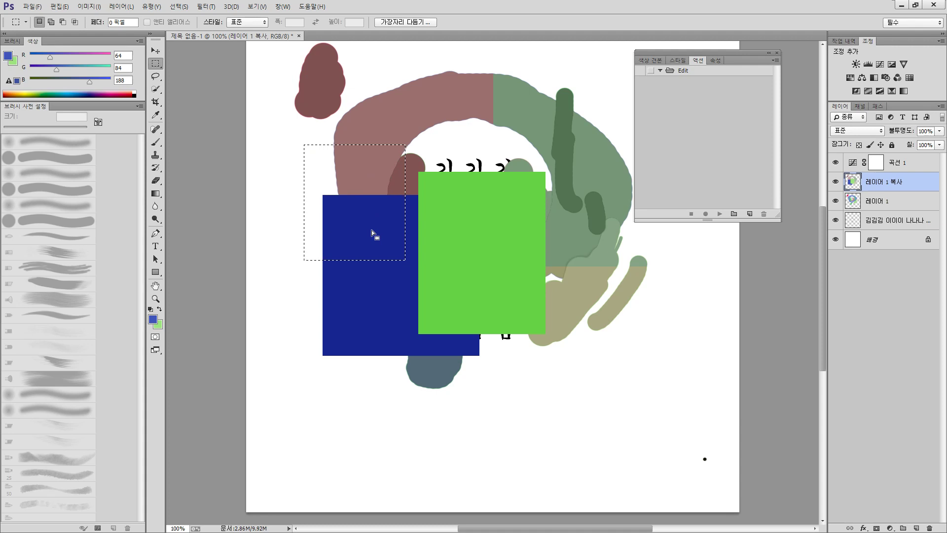
key(Delete)
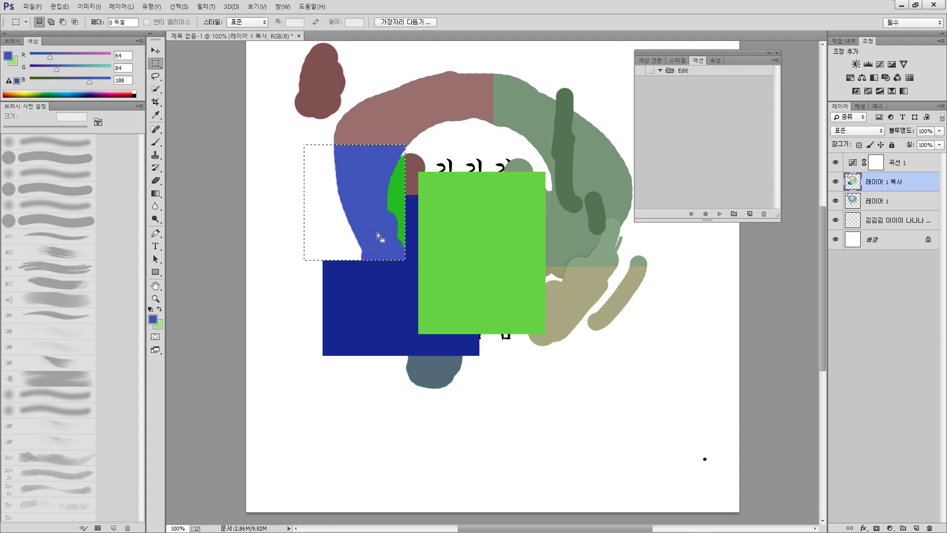
key(ctrl+d)
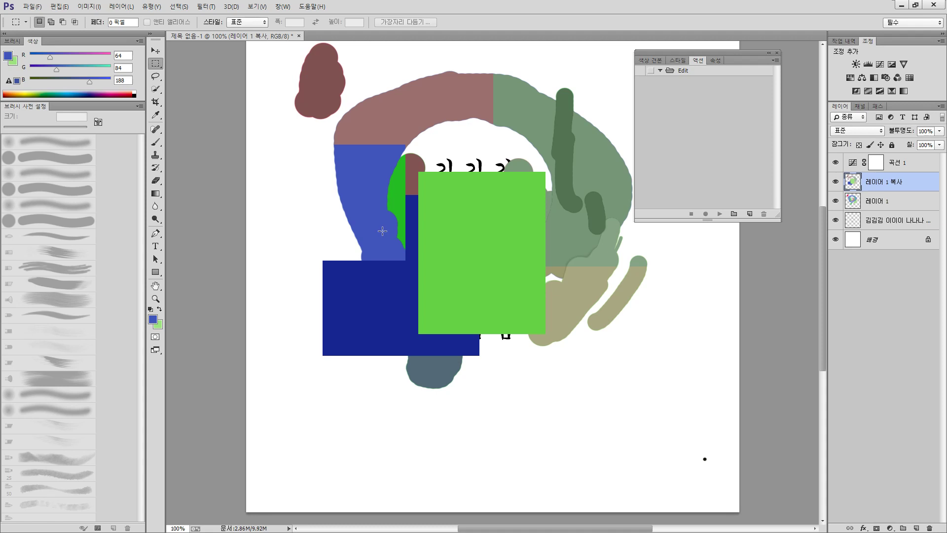
Create a new action named 전경색 칠하기 in the Edit set and stop its recording.
click(707, 73)
click(749, 214)
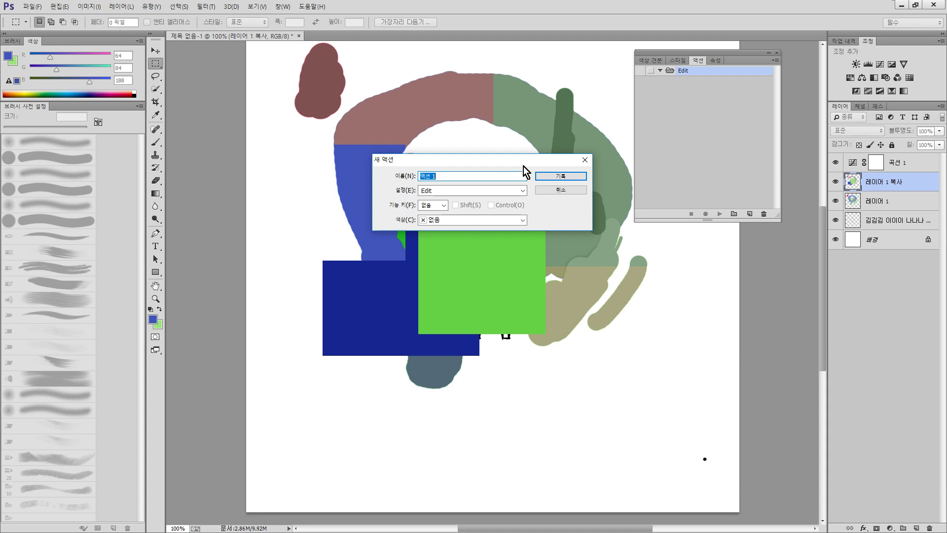
text(전)
text(경색 ㅊ)
text(하기)
click(559, 178)
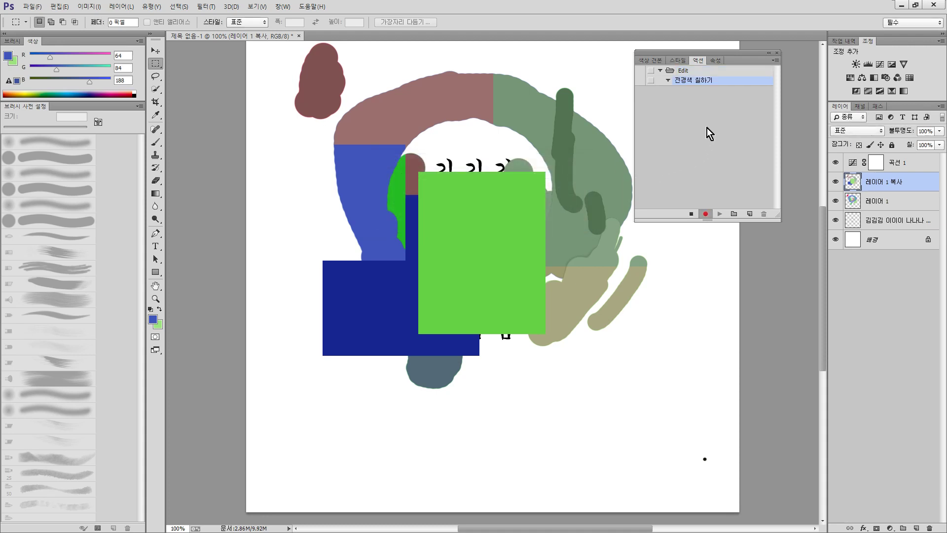
click(691, 213)
Select a rectangle over the green block's lower-right corner and record a foreground color fill and a deselect into 전경색 칠하기.
drag(613, 279, 477, 411)
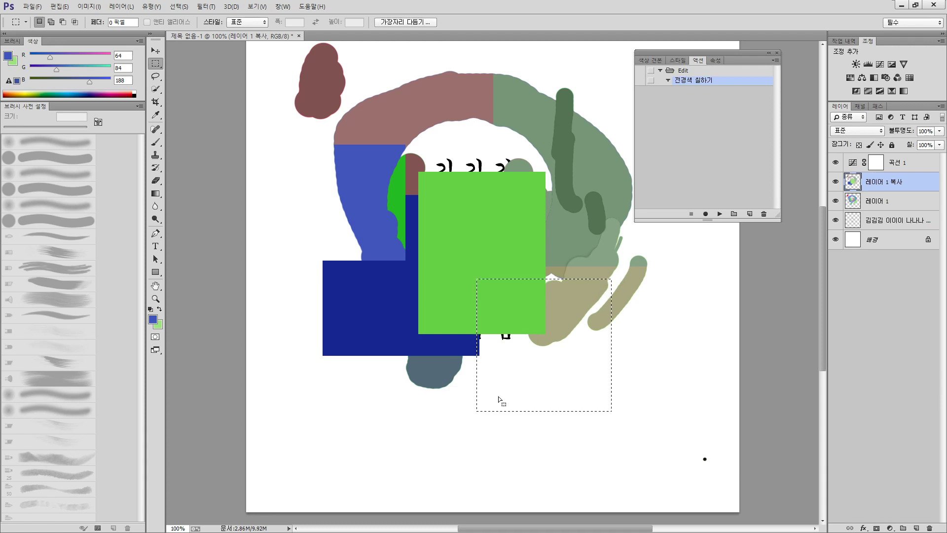
click(706, 213)
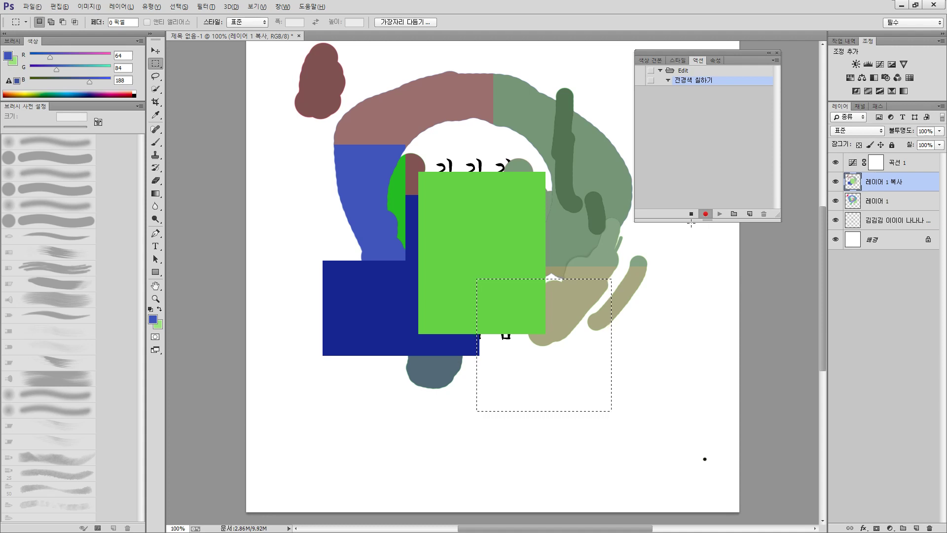
key(alt+Delete)
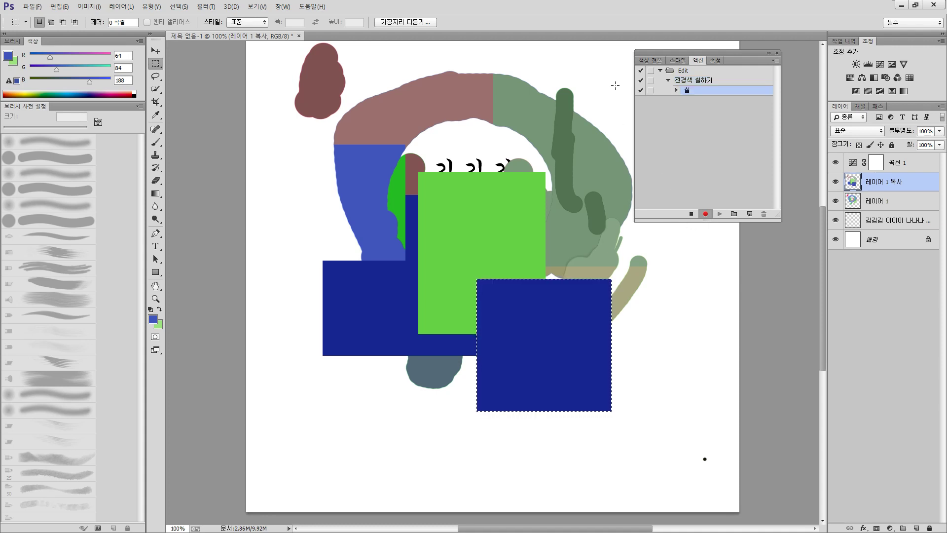
key(ctrl+d)
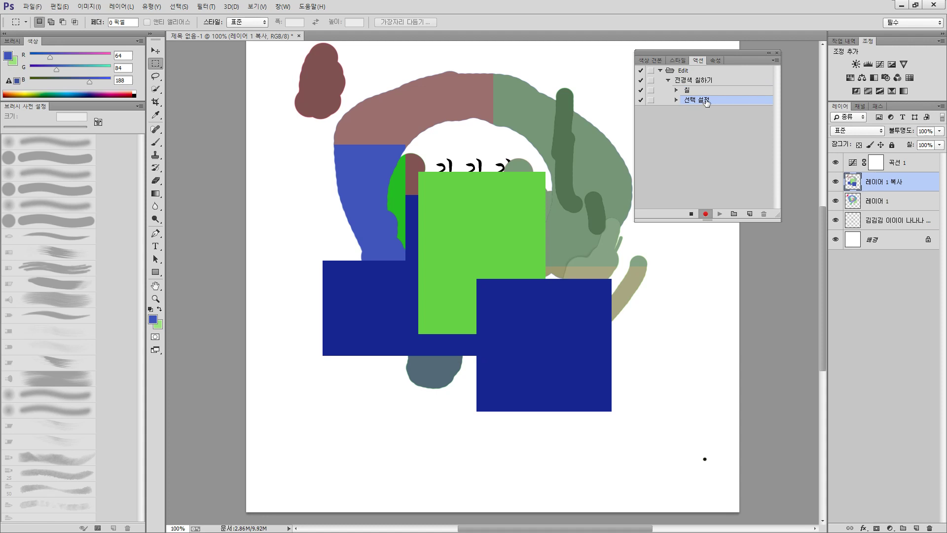
click(691, 214)
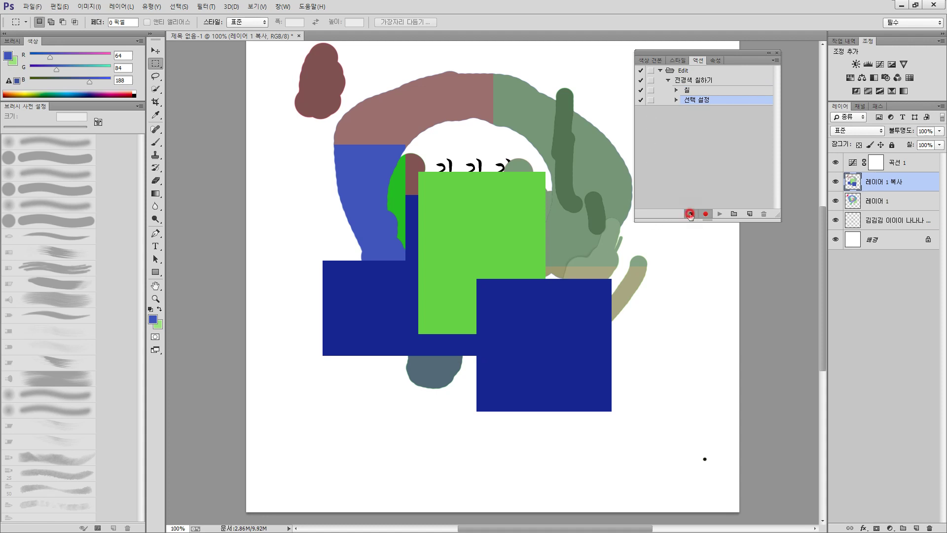
Collapse 전경색 칠하기, select a small rectangle over the ring's upper right, and play the action on it.
click(668, 80)
drag(586, 74, 493, 145)
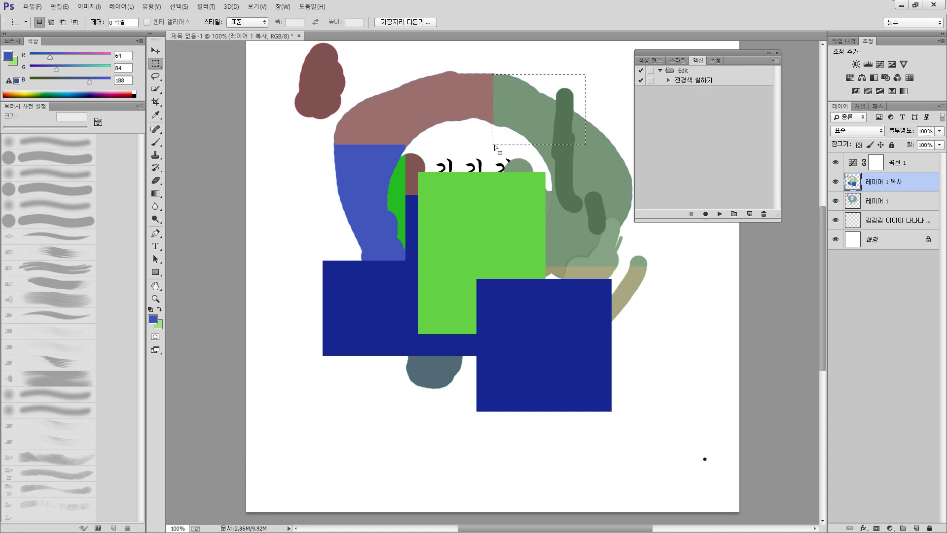
click(693, 80)
click(719, 214)
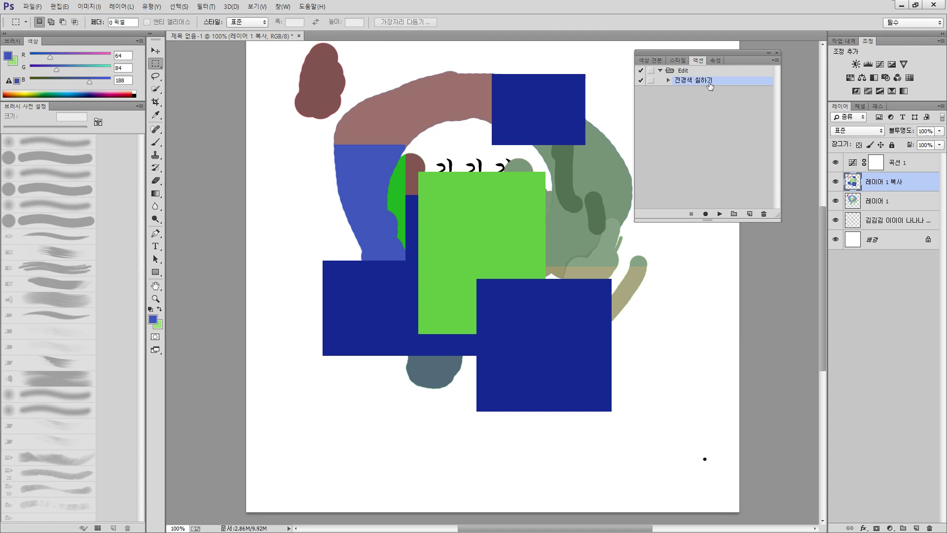
Assign F2 as the function key of the 전경색 칠하기 action.
double_click(744, 81)
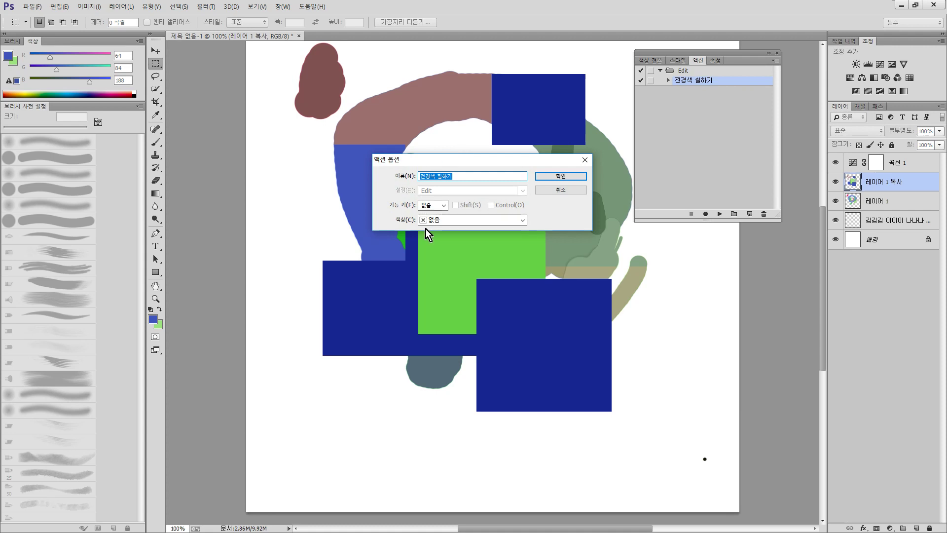
click(440, 207)
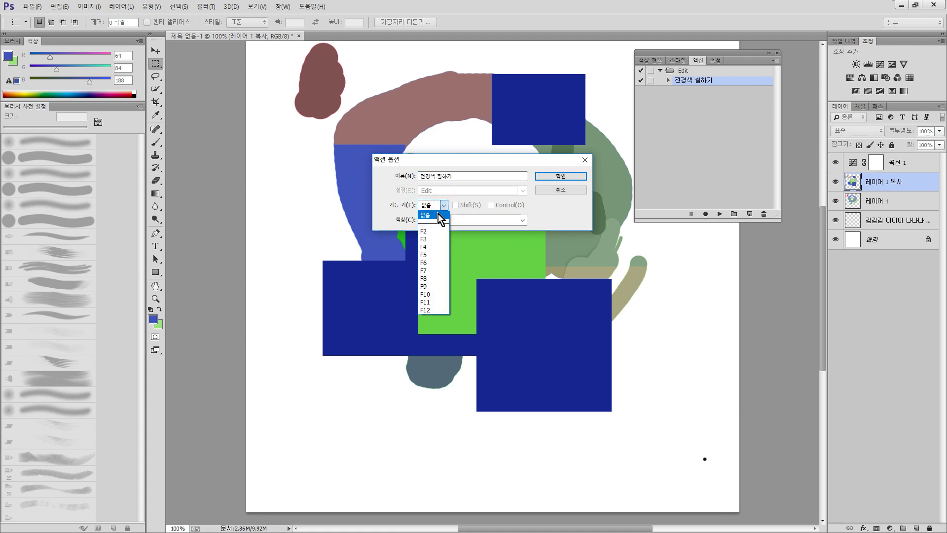
click(434, 230)
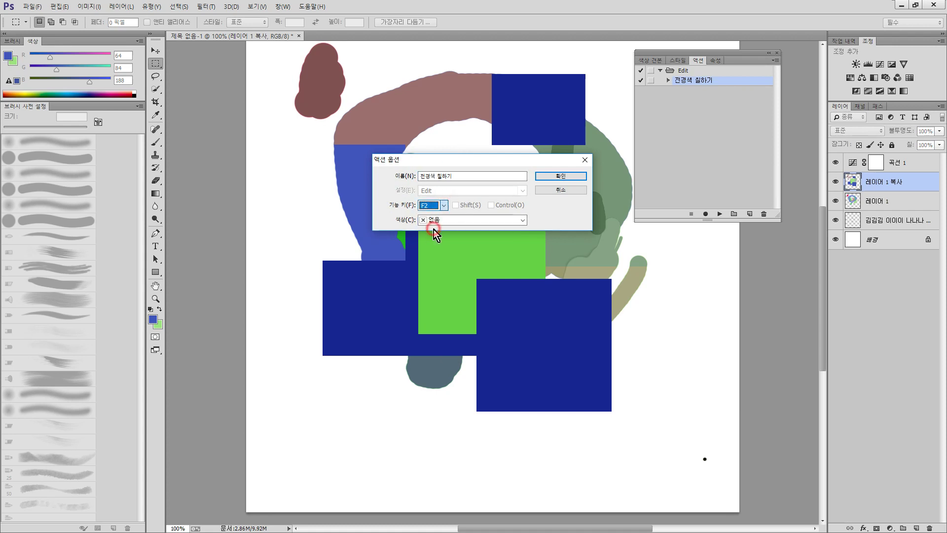
click(560, 177)
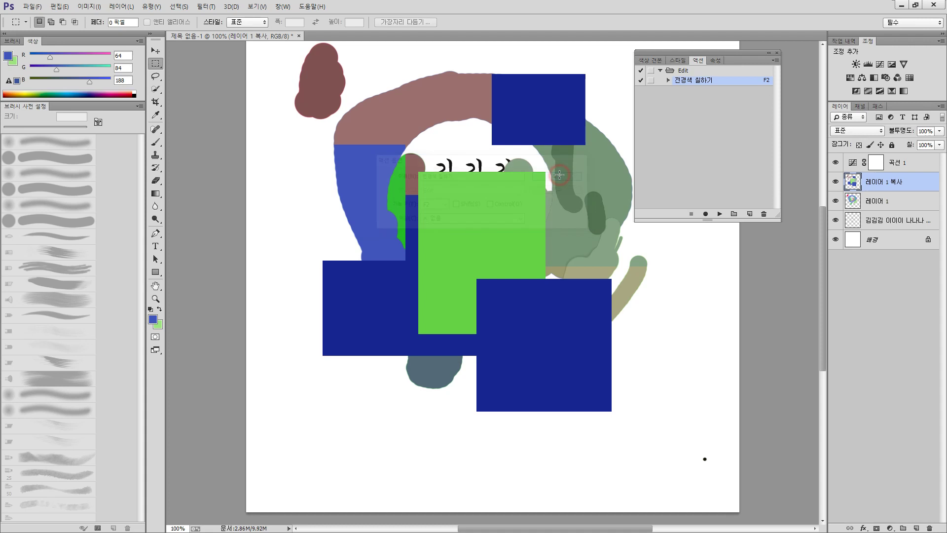
Lasso a rounded freehand area below the left blue block and run the 전경색 칠하기 action on it.
click(155, 76)
mouse_move(468, 254)
mouse_down()
mouse_move(388, 258)
mouse_move(342, 318)
mouse_move(451, 344)
mouse_move(402, 319)
mouse_move(381, 385)
mouse_up()
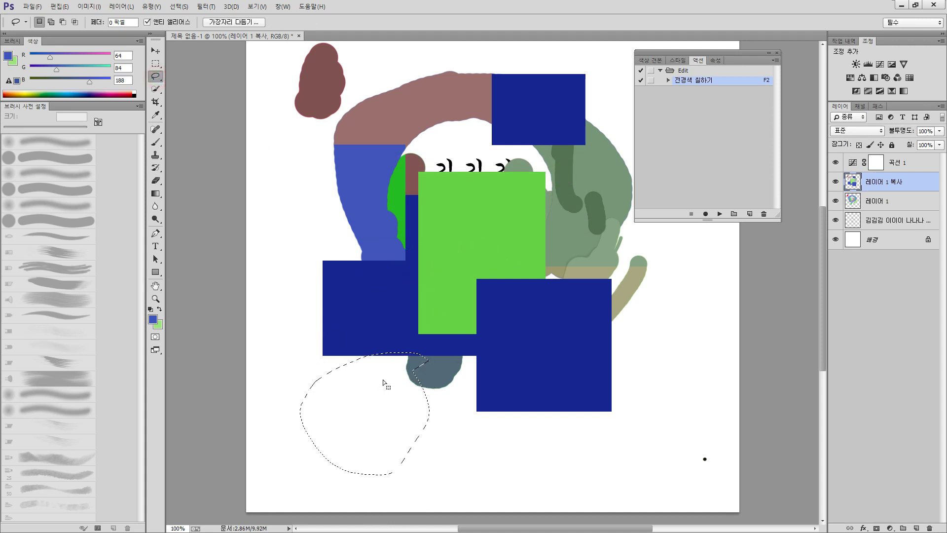
key(F2)
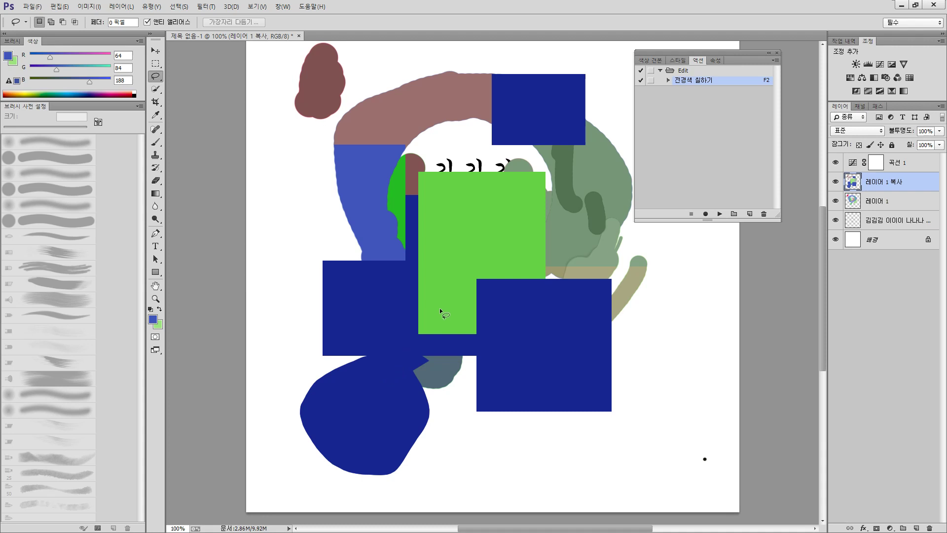
Create a new action named 후경색 칠하기 in the Edit set and stop its recording.
click(553, 248)
click(713, 100)
click(688, 79)
click(719, 158)
click(683, 70)
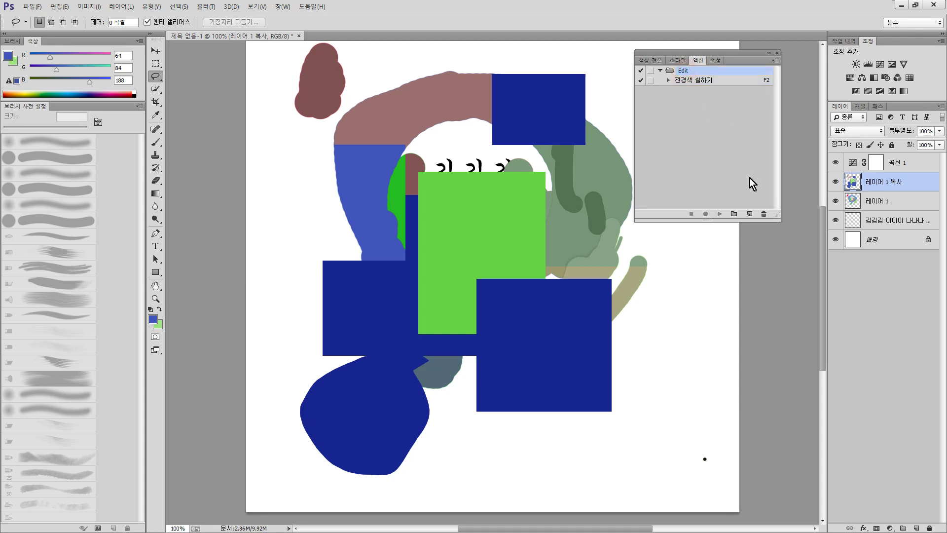
click(748, 215)
text(ㅎ)
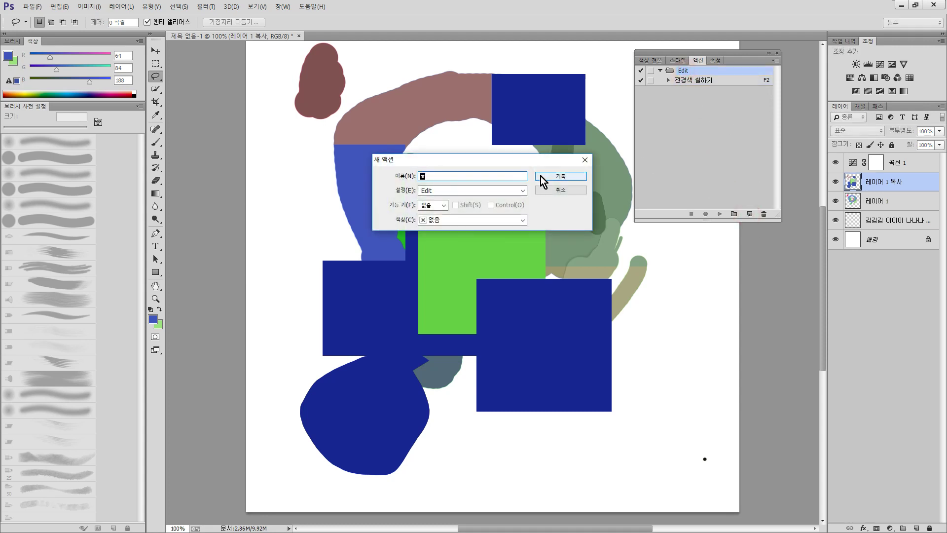
text(후경색 칠하기)
click(568, 176)
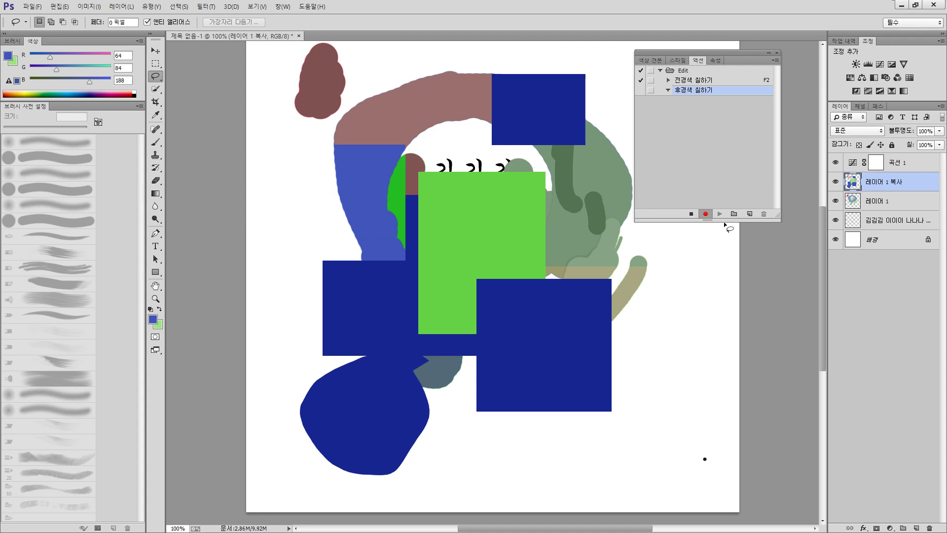
click(692, 213)
Lasso an area over the lower blue block's right edge and record a background color fill and a deselect into 후경색 칠하기.
mouse_move(670, 319)
mouse_down()
mouse_move(580, 371)
mouse_move(668, 302)
mouse_move(653, 307)
mouse_up()
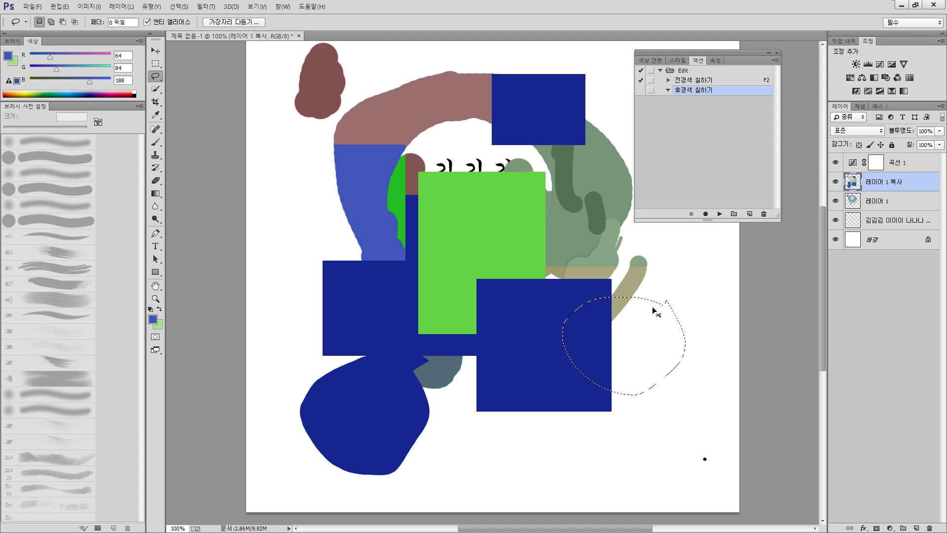
key(ctrl+BackSpace)
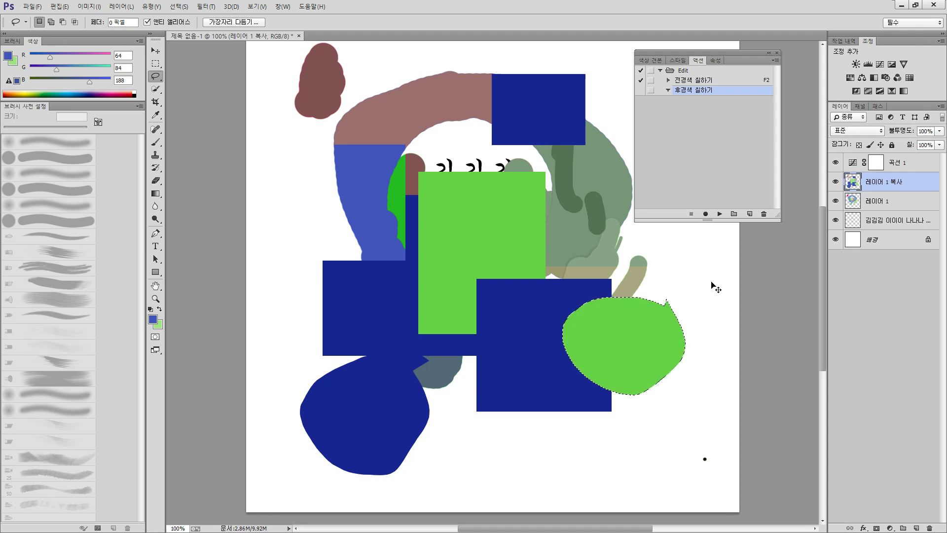
key(ctrl+z)
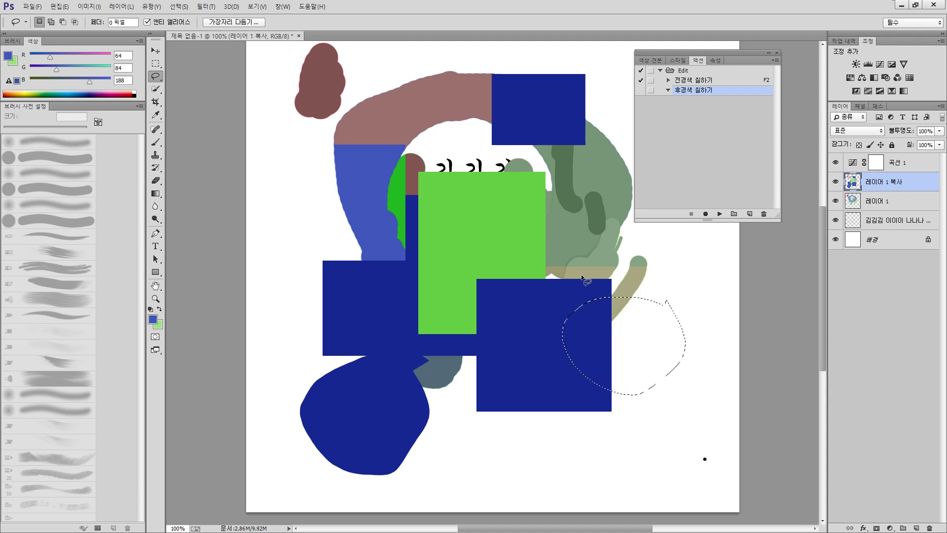
click(705, 215)
key(ctrl+BackSpace)
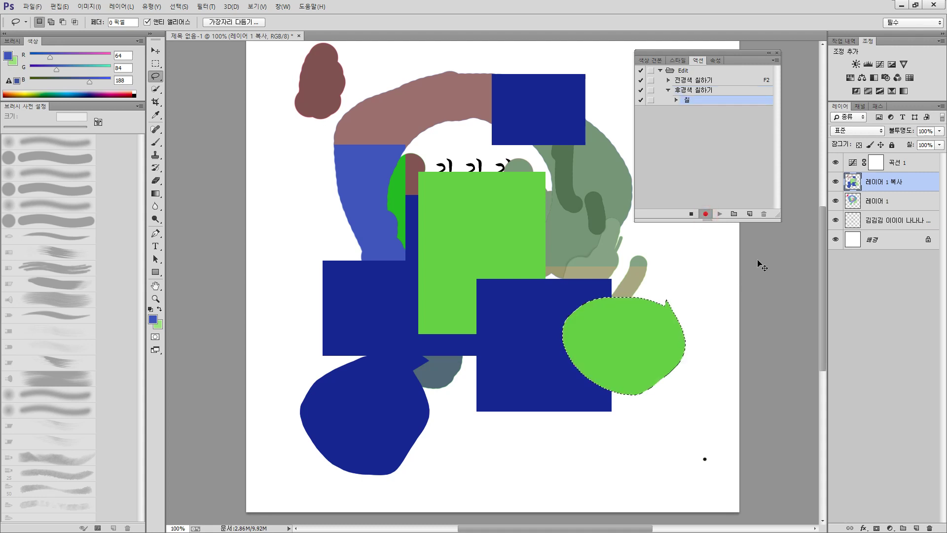
key(ctrl+d)
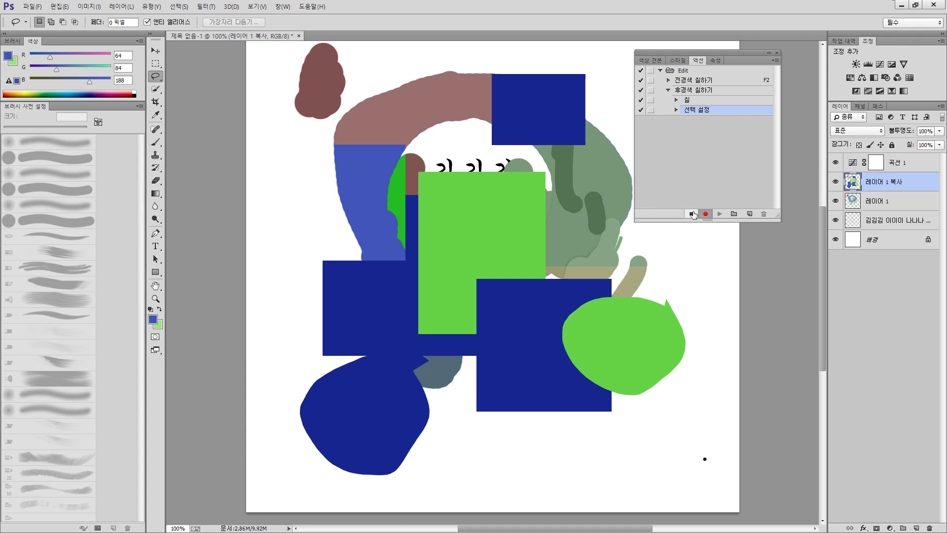
click(691, 214)
Assign F3 as the function key of the 후경색 칠하기 action.
click(708, 92)
double_click(734, 94)
key(F3)
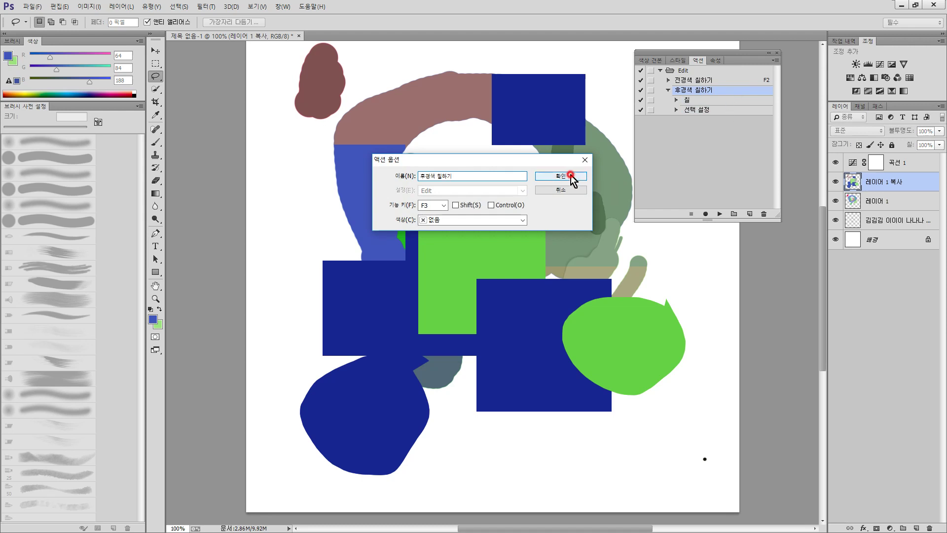
click(572, 177)
Collapse 후경색 칠하기, lasso an oval area over the ring's upper left, and run the action on it.
click(667, 90)
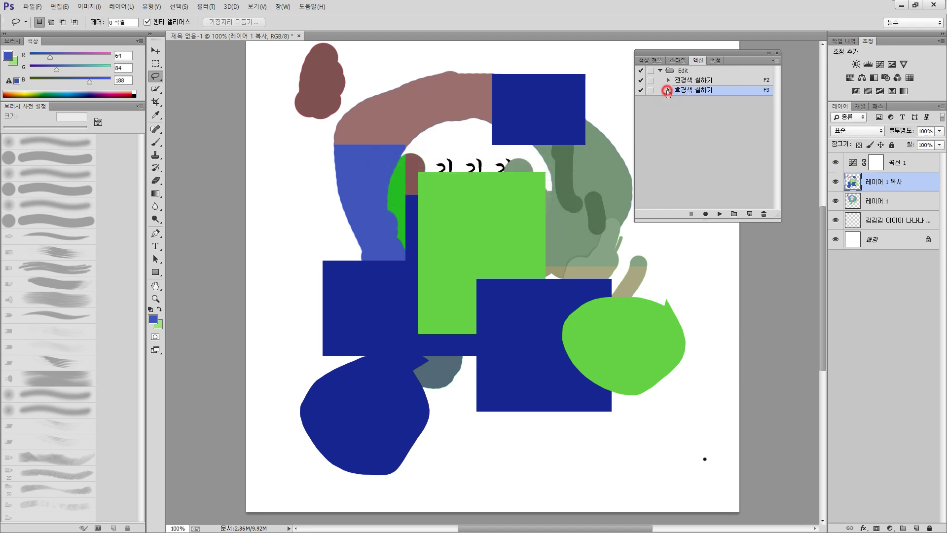
mouse_move(375, 111)
mouse_down()
mouse_move(316, 113)
mouse_move(321, 188)
mouse_move(387, 119)
mouse_up()
key(F3)
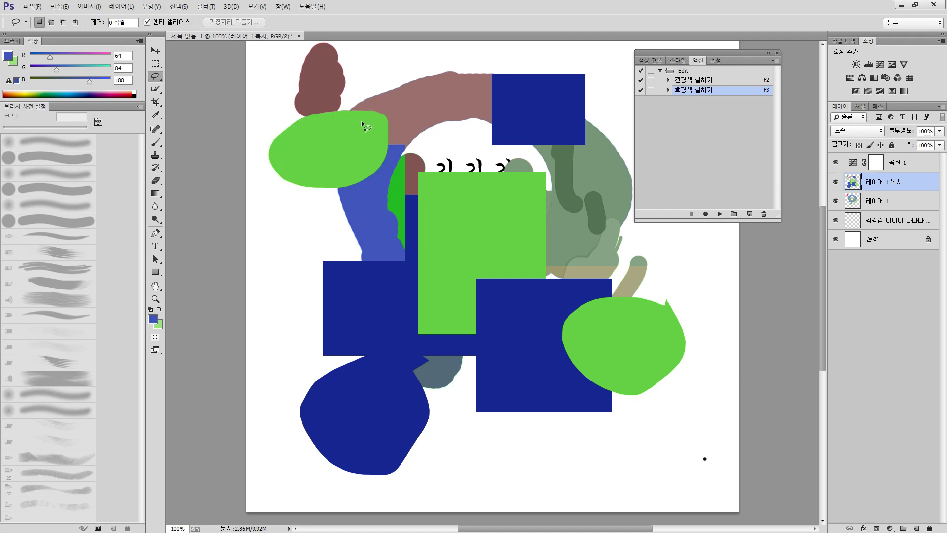
click(732, 139)
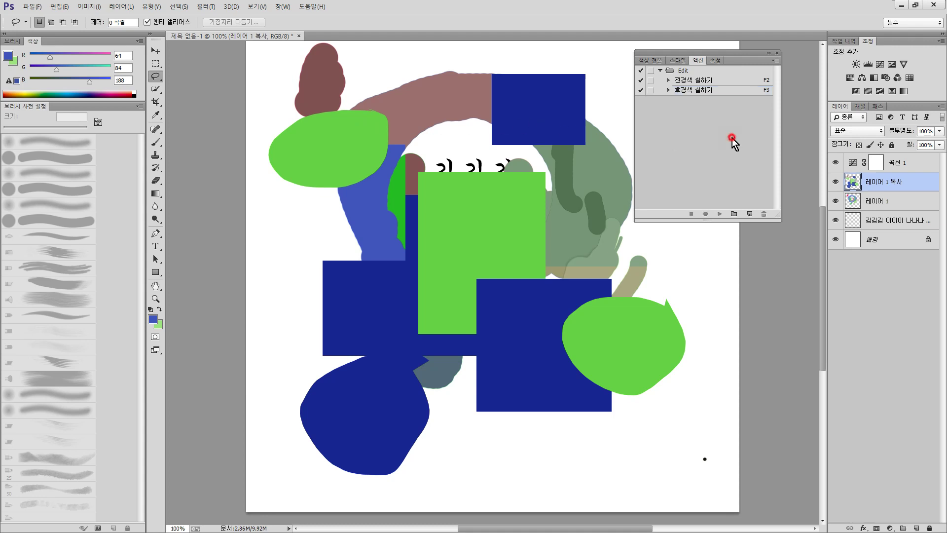
click(749, 213)
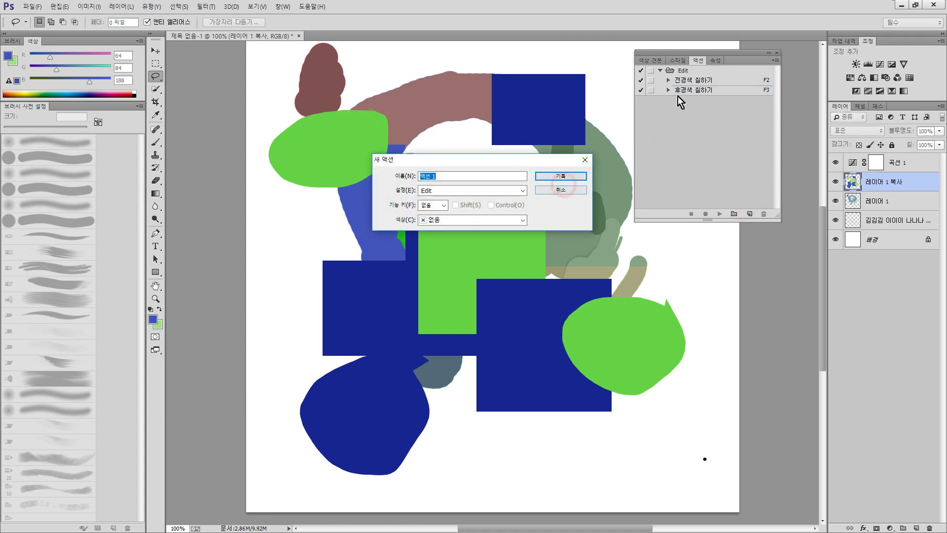
click(577, 189)
Create a new action named 지우기 in the Edit set and stop its recording.
click(688, 70)
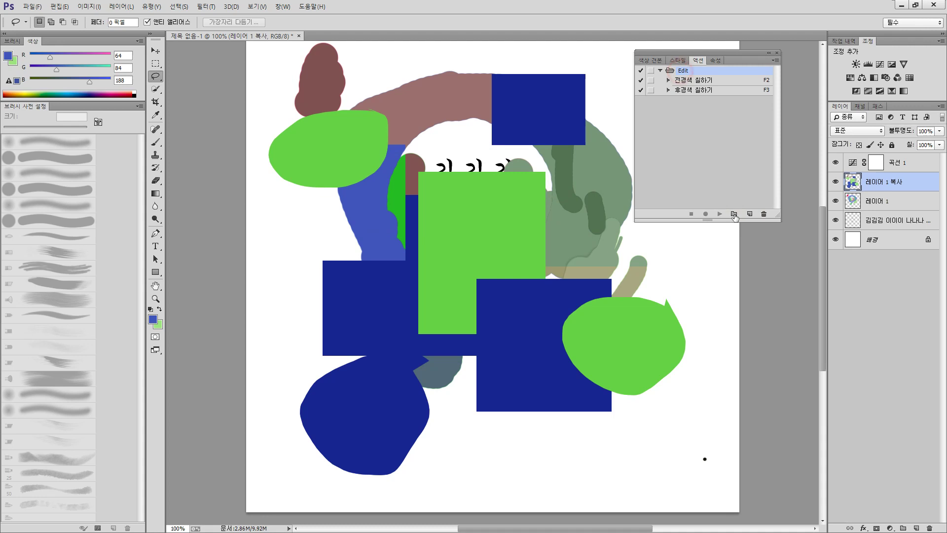
click(749, 214)
text(ㅈ)
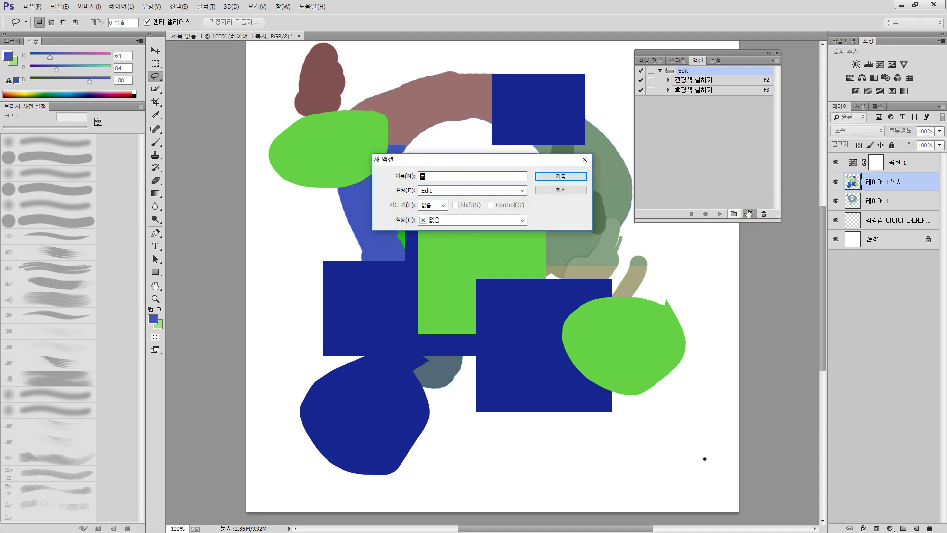
text(지우기)
key(Return)
click(691, 214)
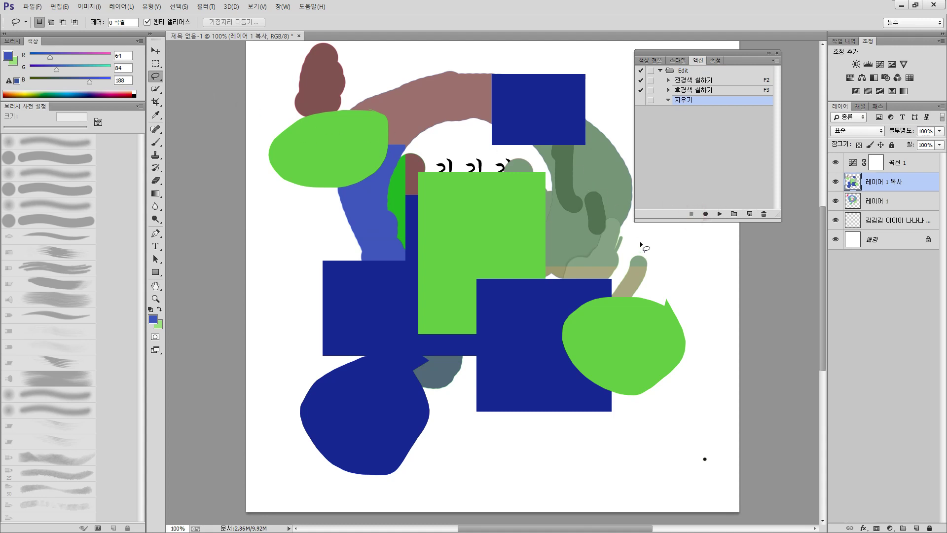
Lasso an area across the green block's lower right and record deleting its contents and a deselect into 지우기.
mouse_move(513, 225)
mouse_down()
mouse_move(638, 268)
mouse_move(619, 235)
mouse_up()
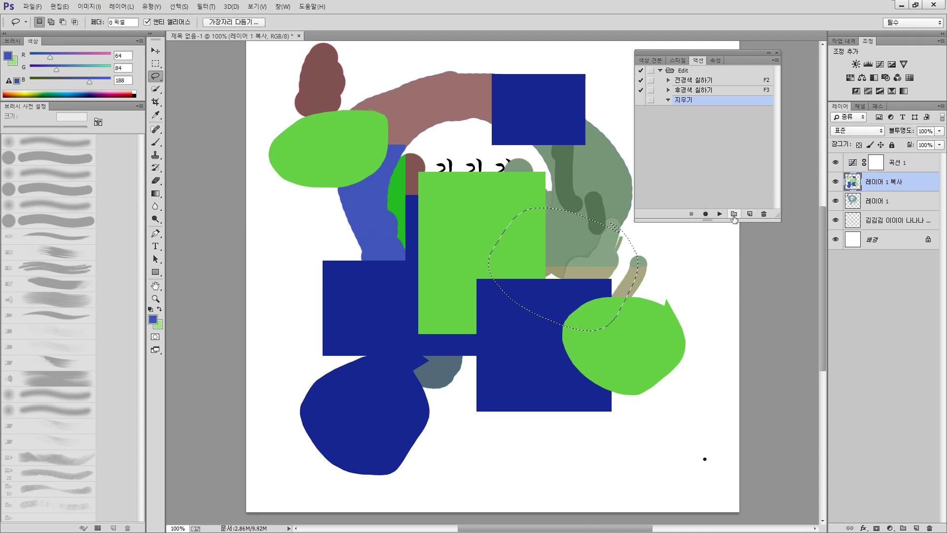
click(705, 214)
key(Delete)
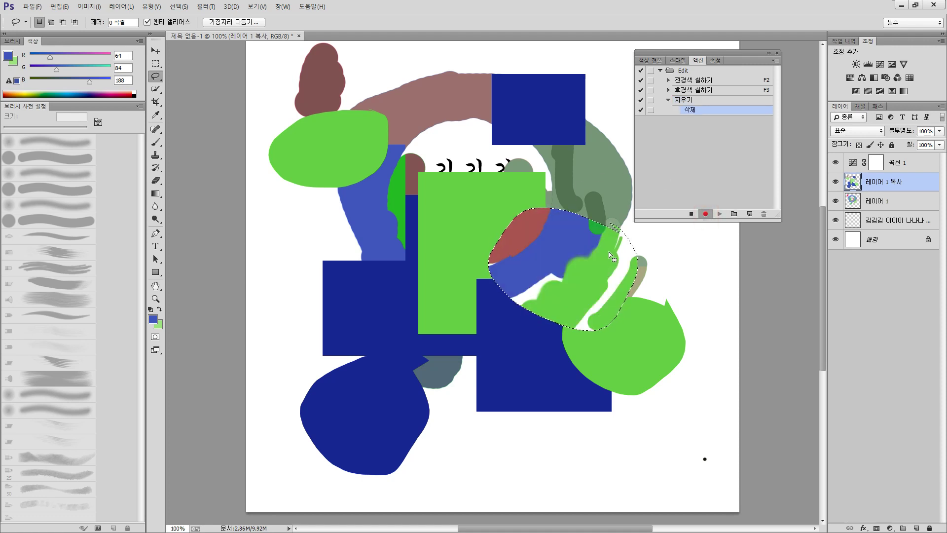
key(ctrl+d)
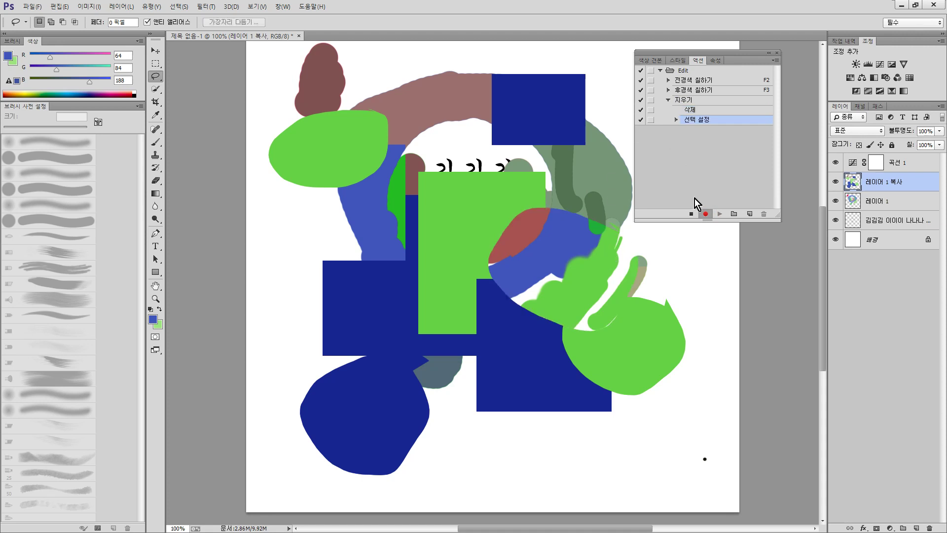
click(691, 215)
Collapse the 지우기 action and assign F4 as its function key.
click(662, 101)
click(667, 100)
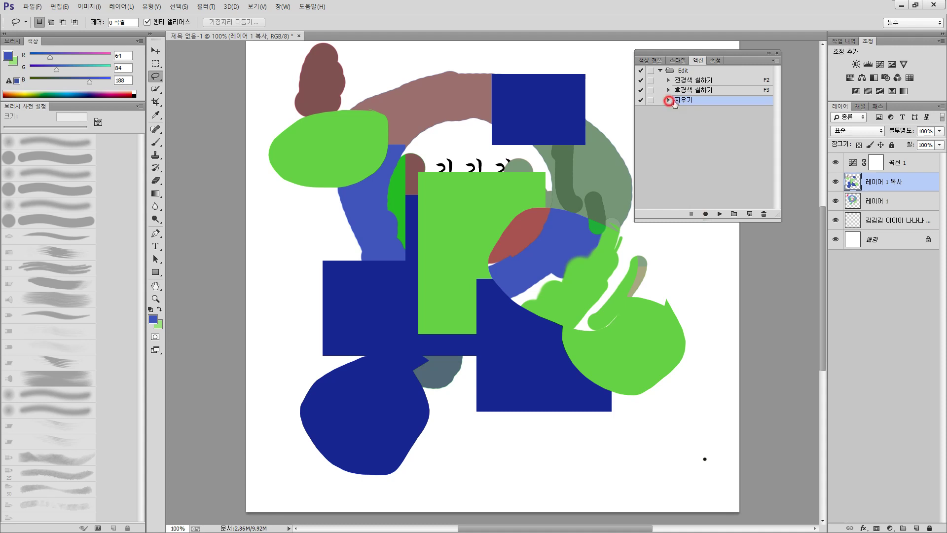
double_click(705, 101)
click(443, 206)
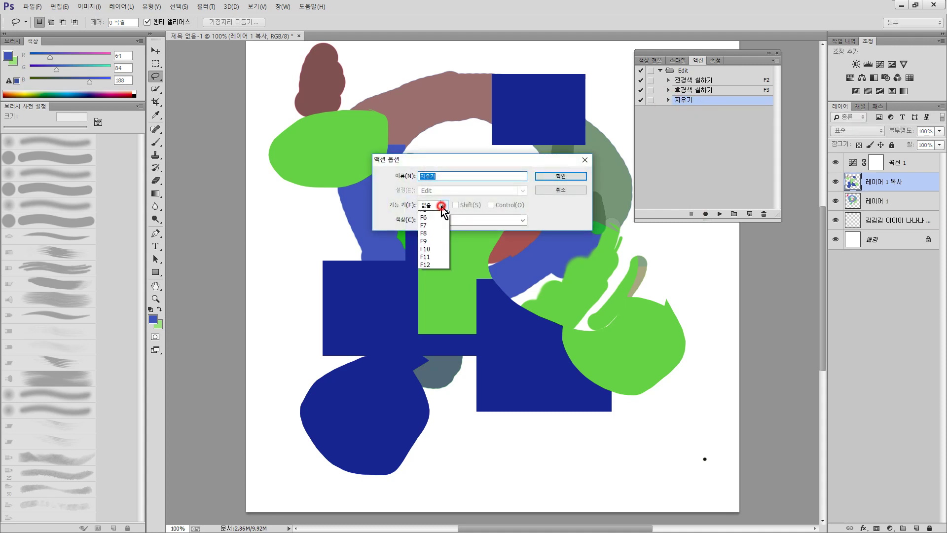
click(431, 247)
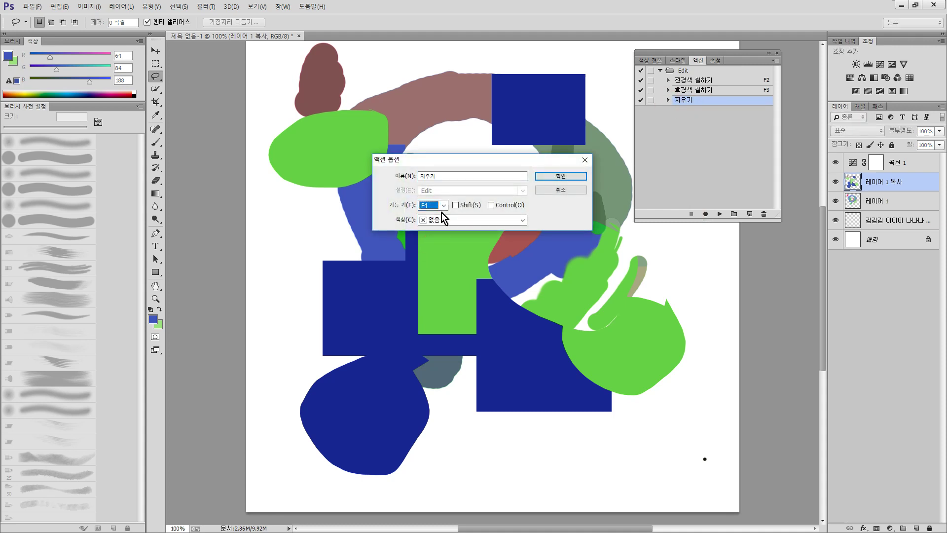
click(560, 177)
Lasso an area over the left blue block's lower-left corner and run the 지우기 action on it.
mouse_move(328, 295)
mouse_down()
mouse_move(389, 366)
mouse_move(377, 298)
mouse_up()
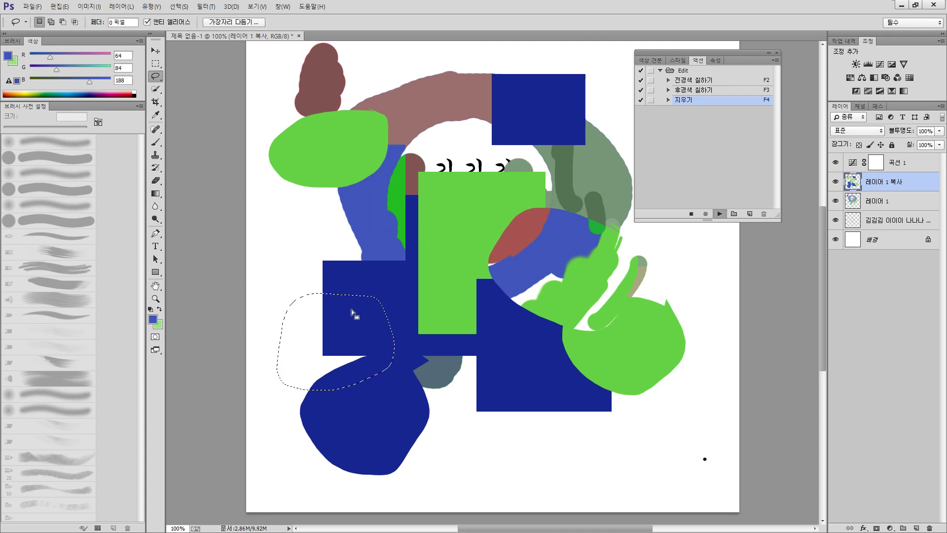
key(F4)
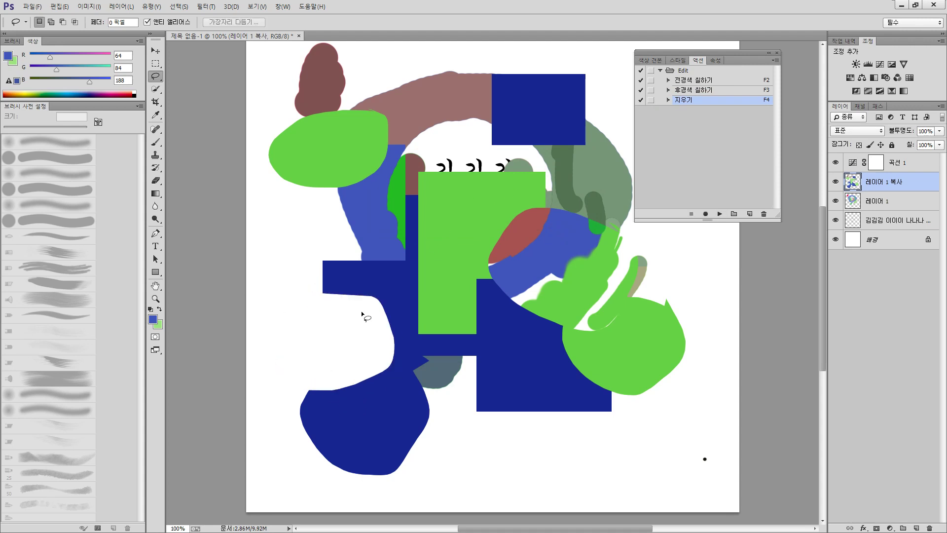
click(660, 71)
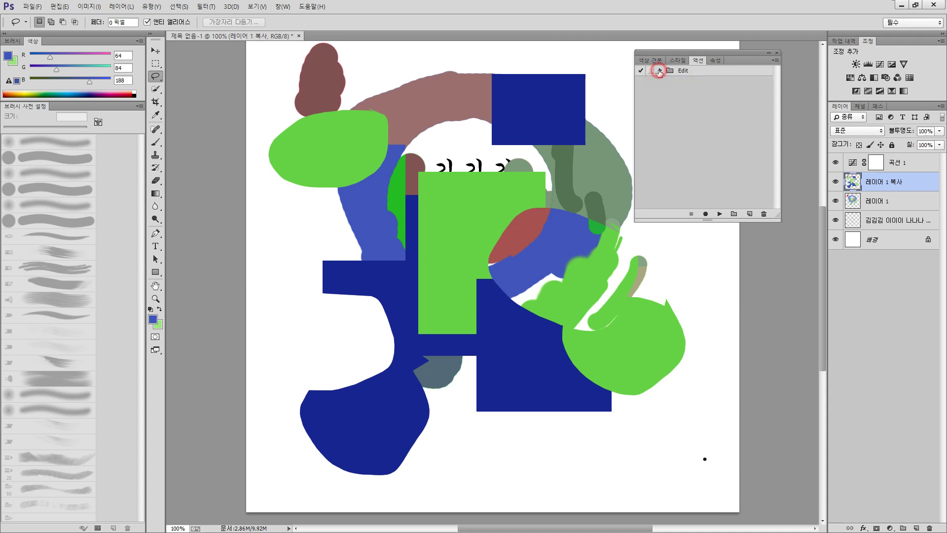
click(660, 72)
click(660, 71)
click(660, 72)
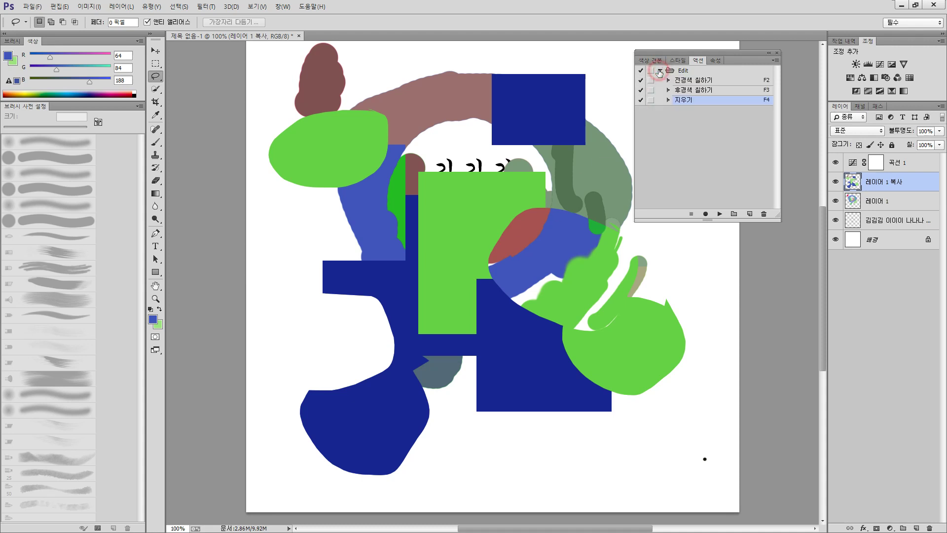
Save the Edit action set as Edit.atn in the desktop folder Step06_Photoshop_편집.
click(688, 73)
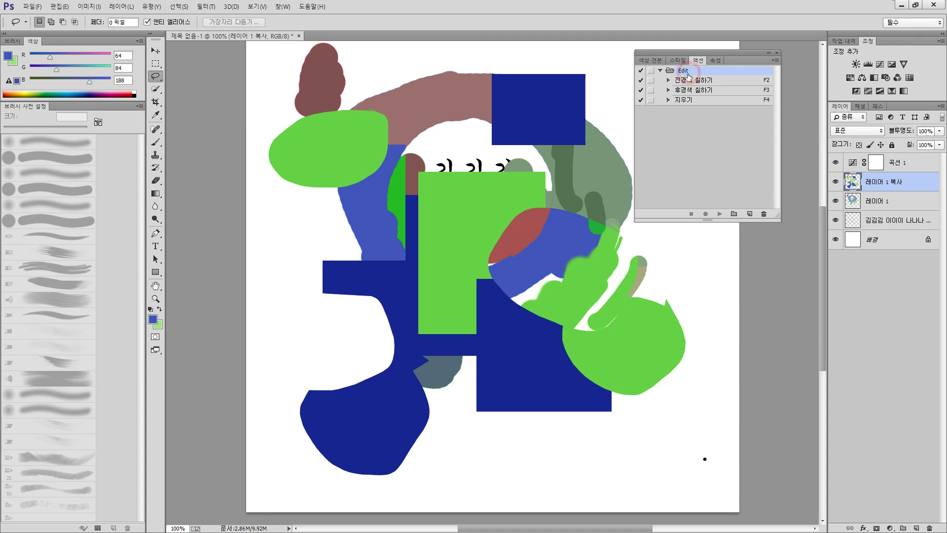
click(659, 72)
click(775, 60)
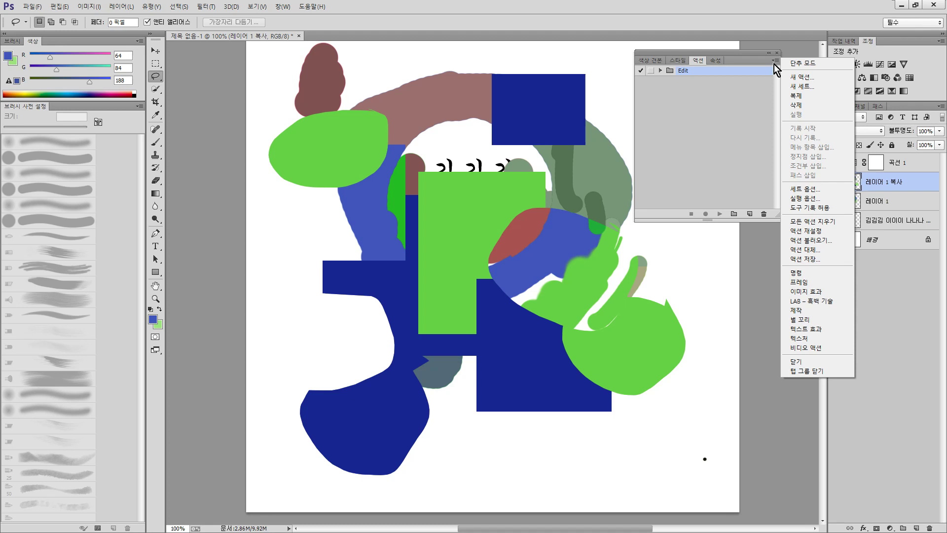
click(801, 263)
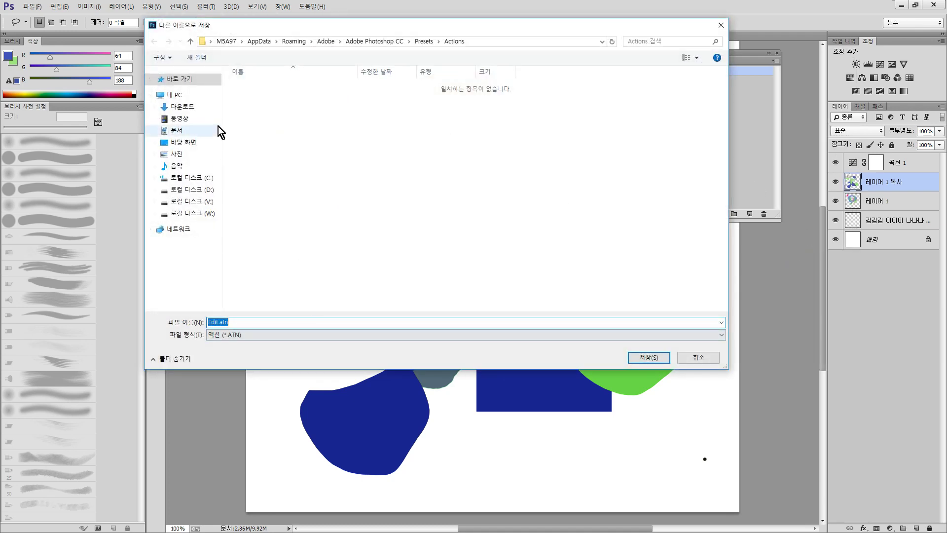
click(183, 142)
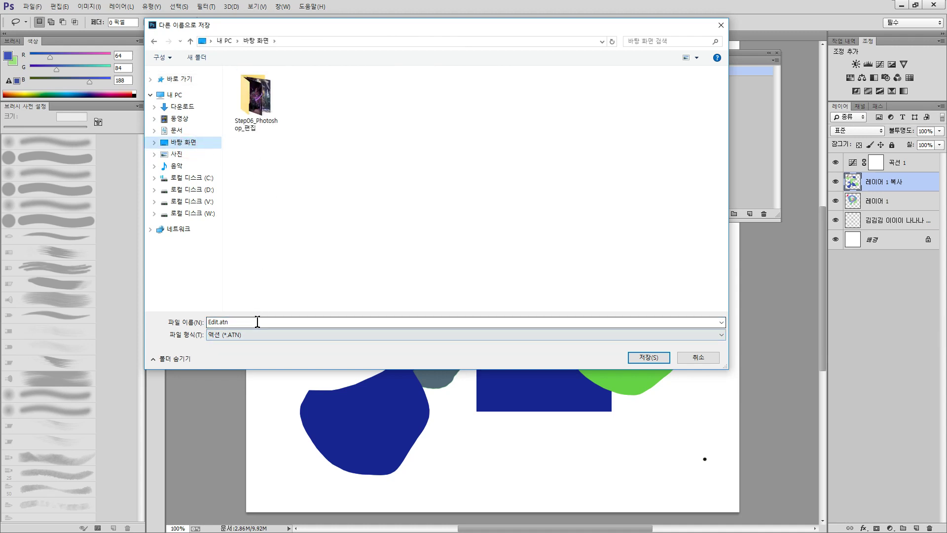
double_click(275, 108)
click(235, 320)
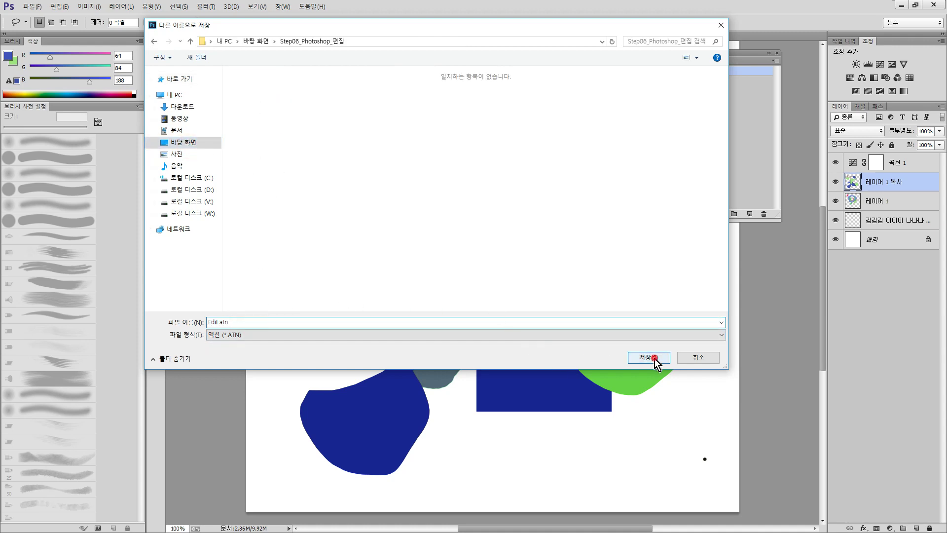
click(654, 357)
Delete the Edit action set and load it back from Edit.atn in the desktop folder Step06_Photoshop_편집.
drag(698, 71, 764, 213)
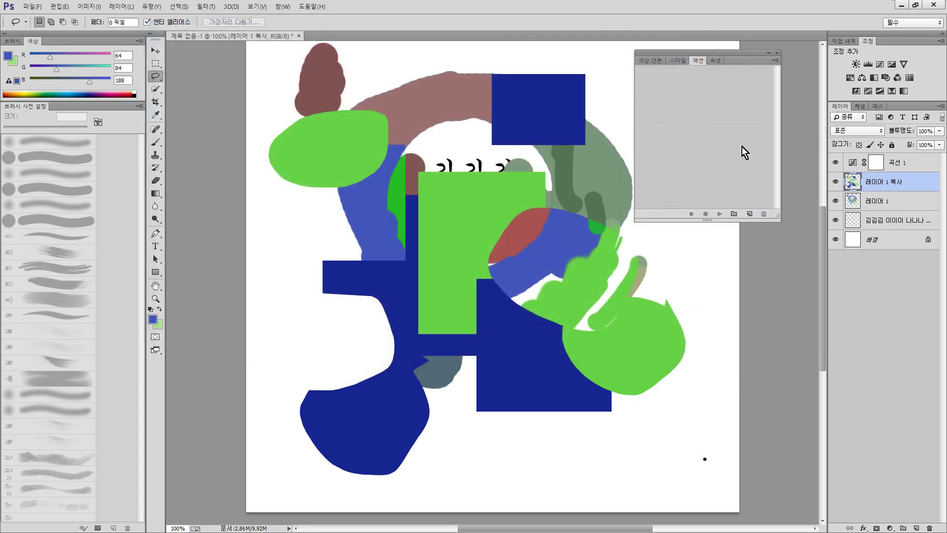
click(776, 60)
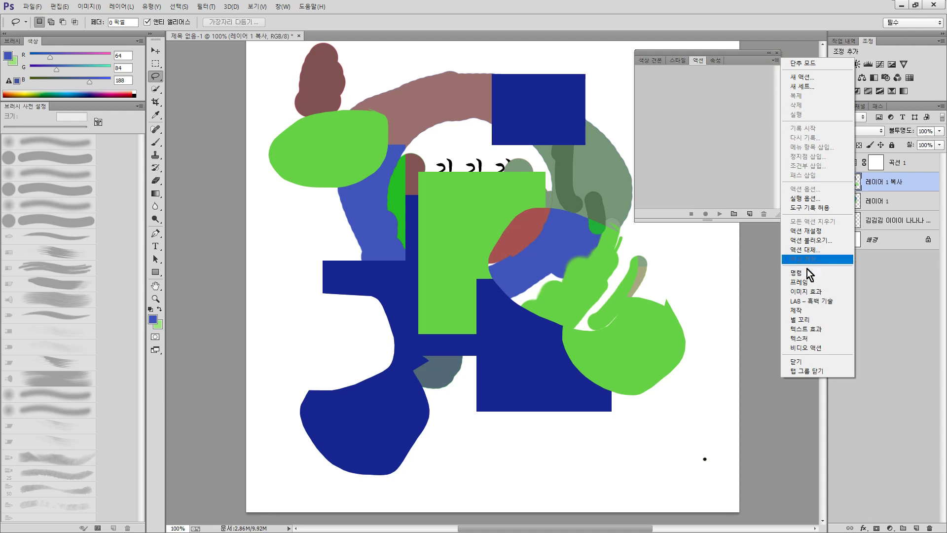
click(809, 240)
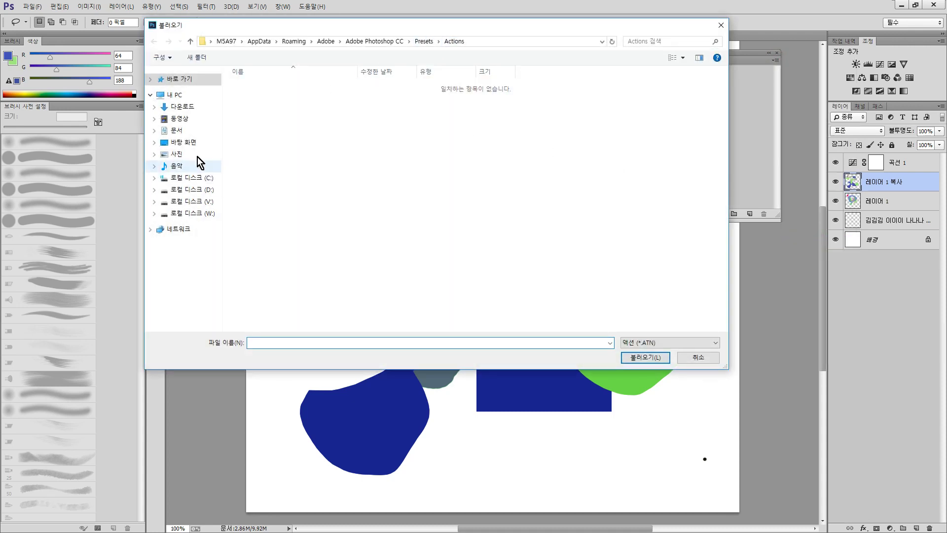
click(184, 142)
click(256, 108)
double_click(256, 109)
click(258, 99)
click(647, 357)
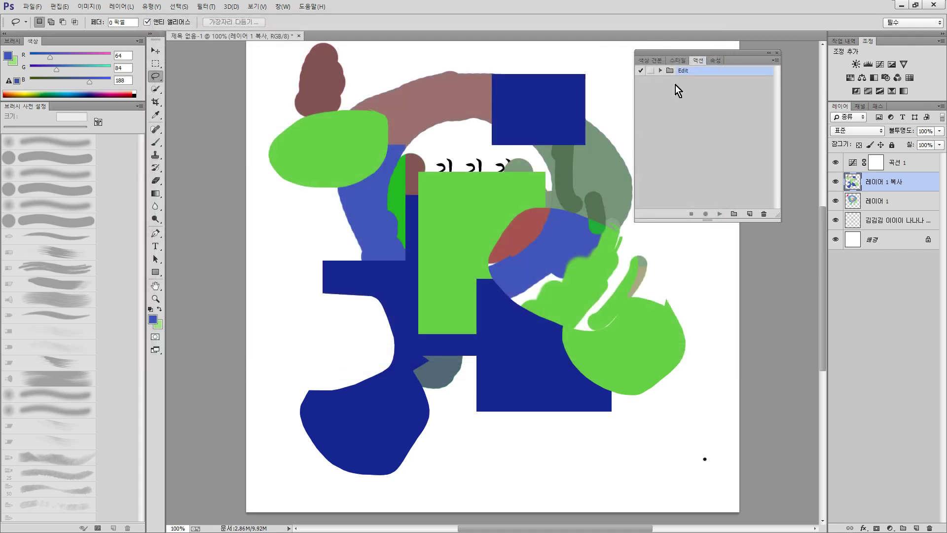
click(660, 71)
click(660, 70)
click(584, 210)
Save the current panel layout as a new workspace named SET-Photoshop(CC14), capturing keyboard shortcuts and menus too.
click(151, 51)
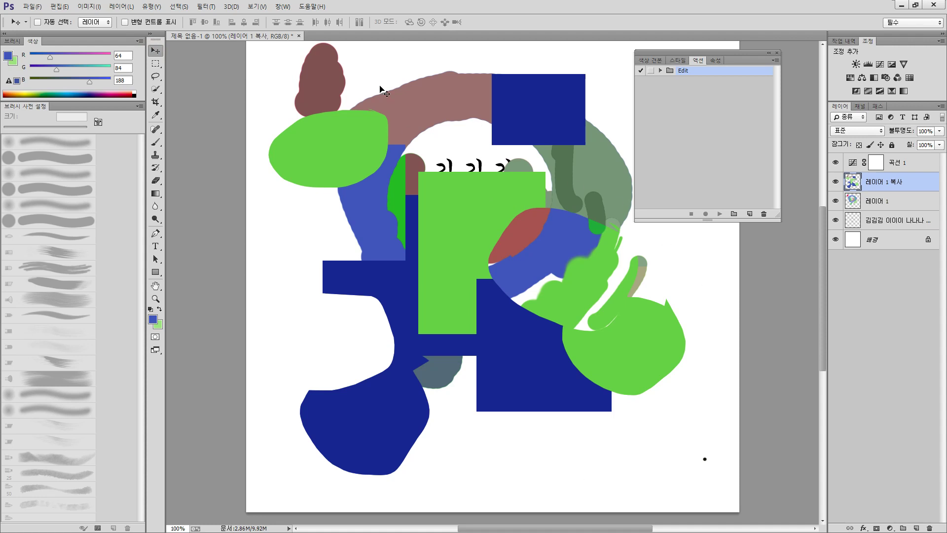
click(282, 6)
mouse_move(302, 27)
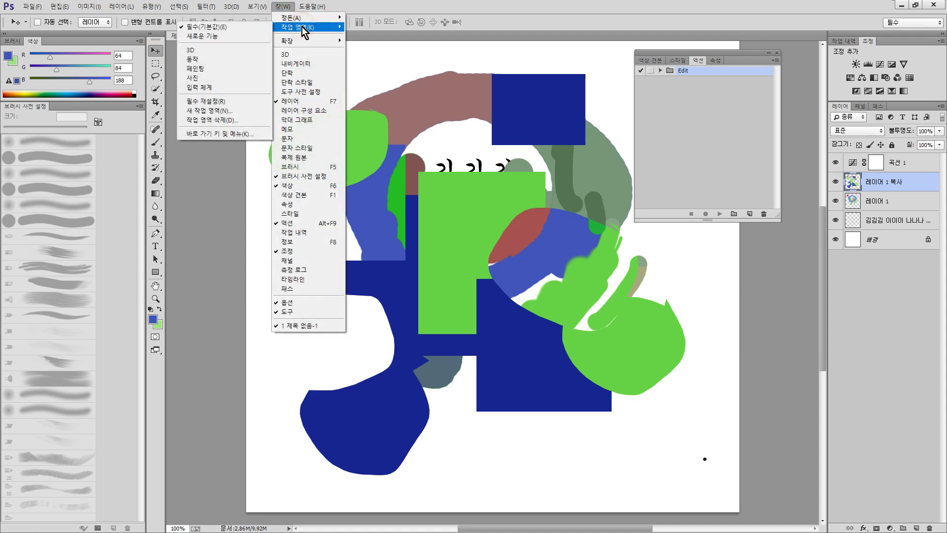
click(211, 111)
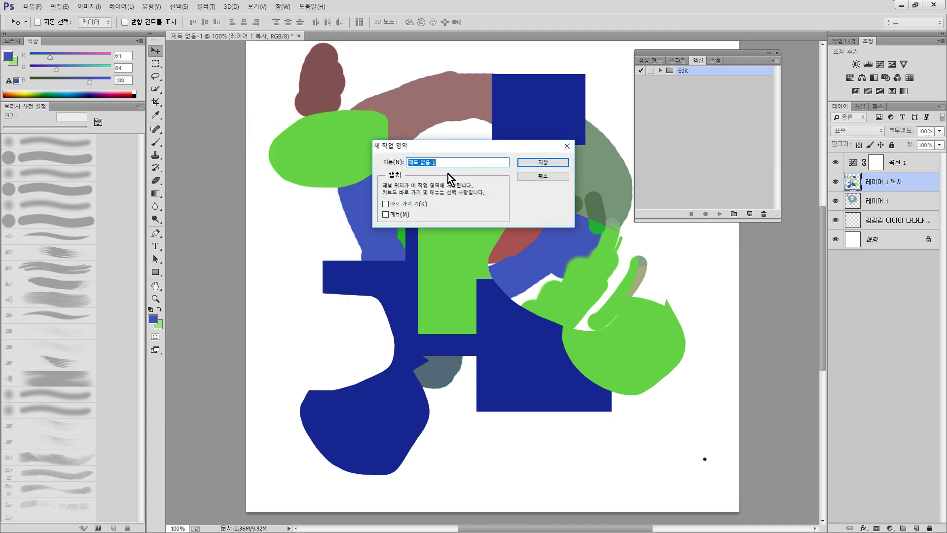
click(386, 204)
click(385, 214)
drag(459, 162, 284, 168)
text(SET)
text(CC14))
click(557, 161)
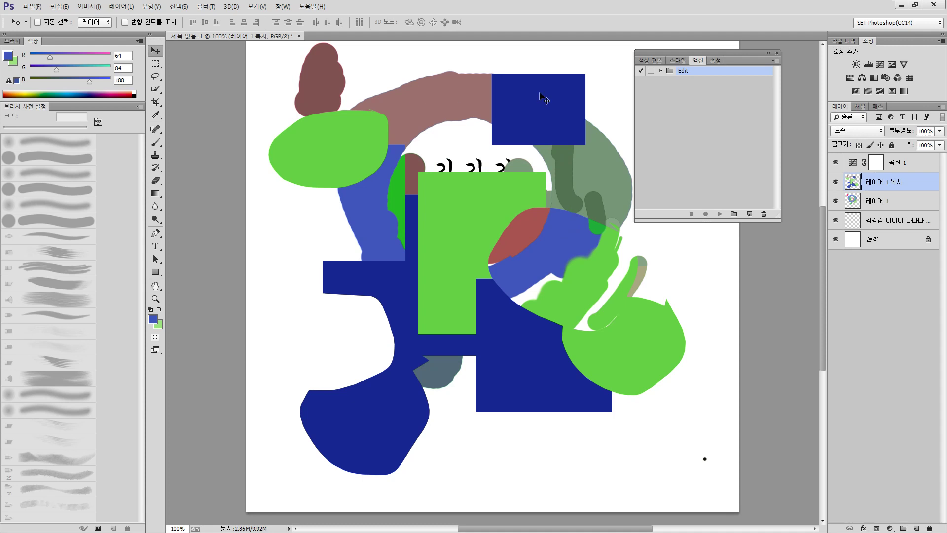
Look through the available workspaces and choose SET-Photoshop(CC14).
click(903, 23)
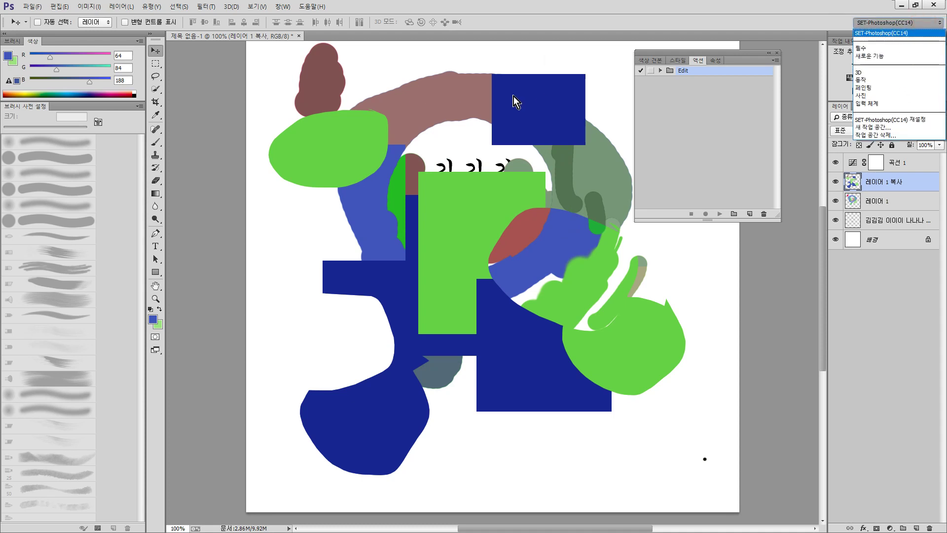
click(503, 156)
click(284, 7)
mouse_move(314, 8)
mouse_move(282, 7)
mouse_move(298, 24)
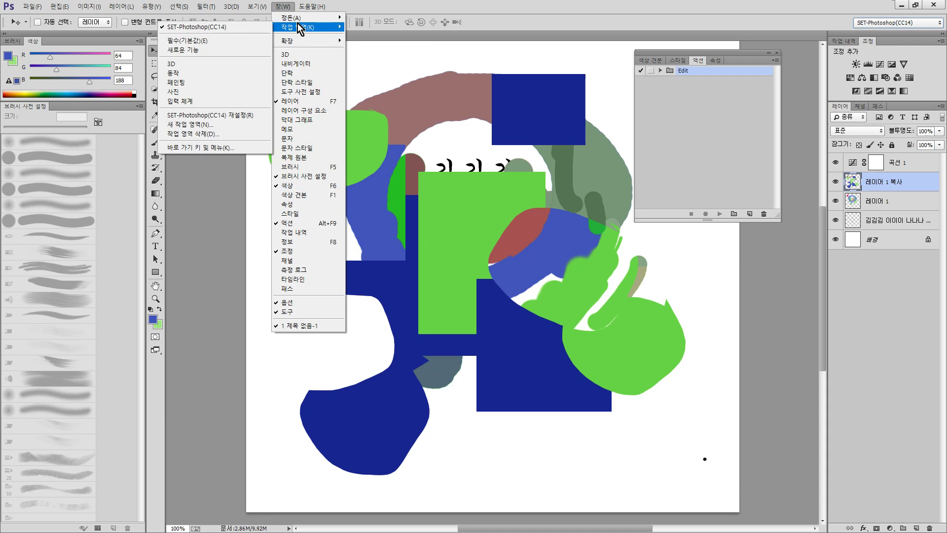
click(239, 28)
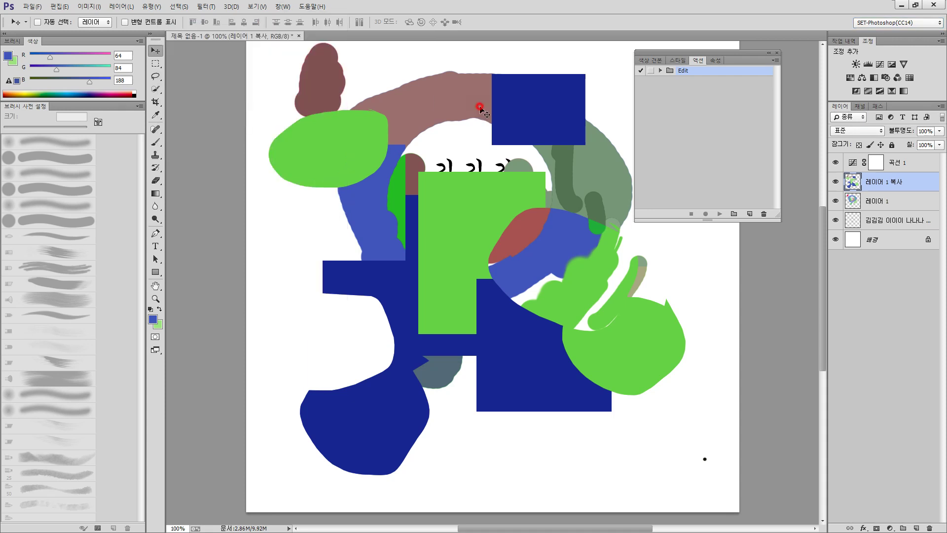
Undock and close the Adjustments panel, then remove the Actions panel group and the Brush Presets panel from the layout.
drag(864, 44, 517, 147)
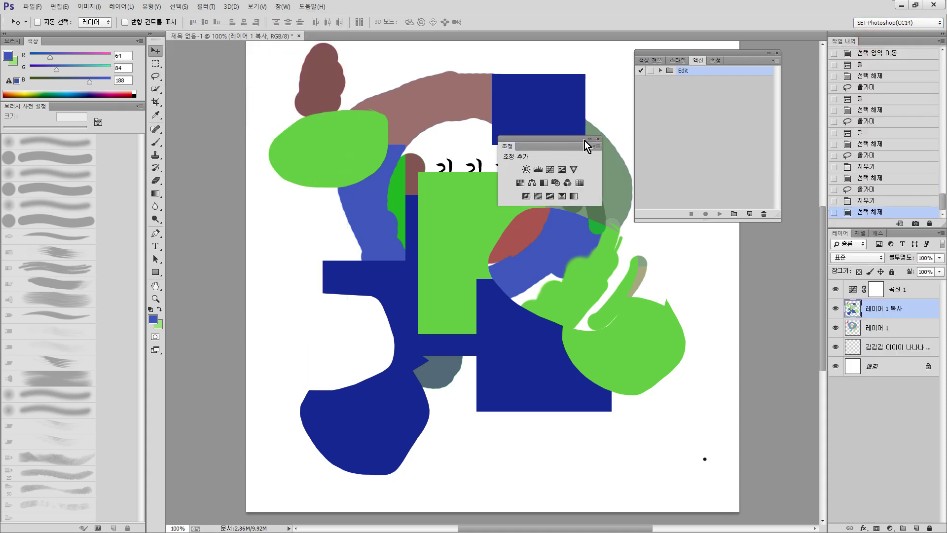
click(598, 140)
click(777, 53)
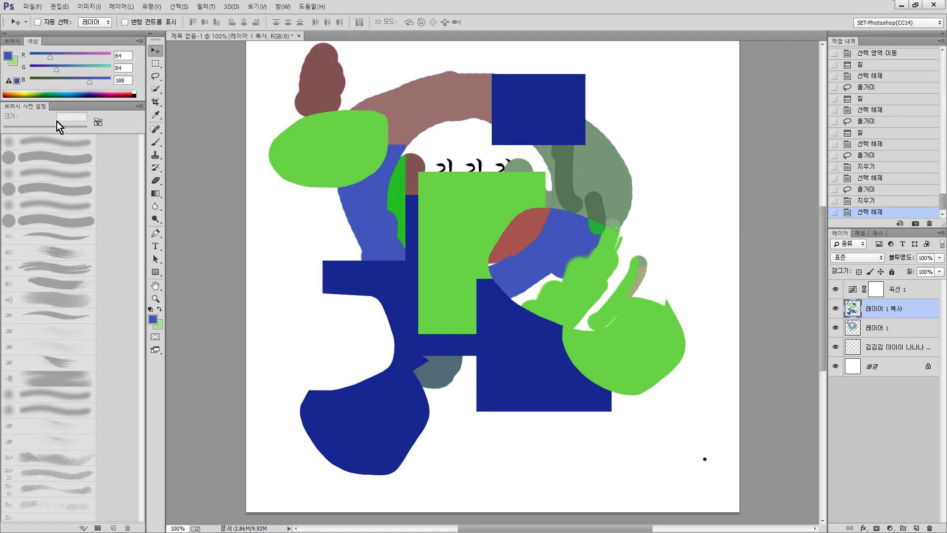
drag(28, 109, 431, 110)
click(525, 104)
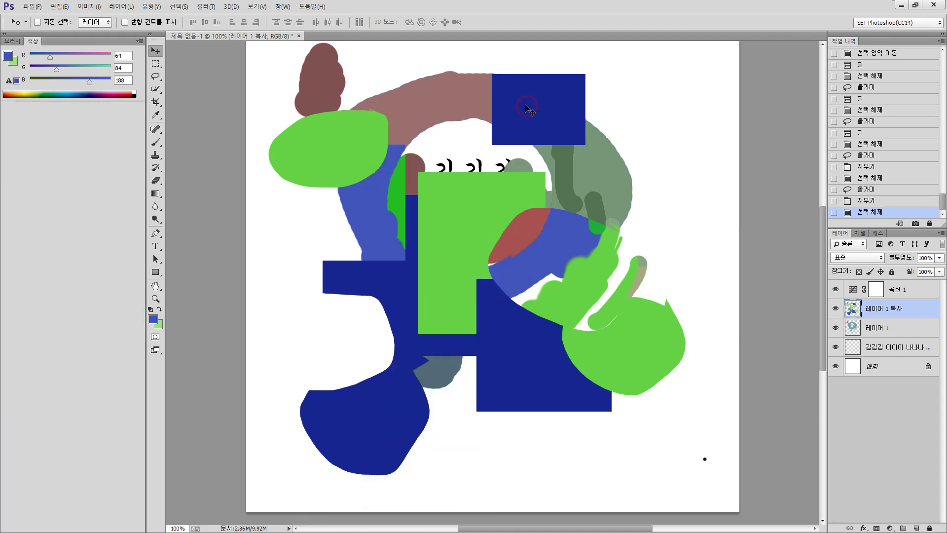
Reset the SET-Photoshop(CC14) workspace to its saved layout.
click(283, 6)
mouse_move(301, 27)
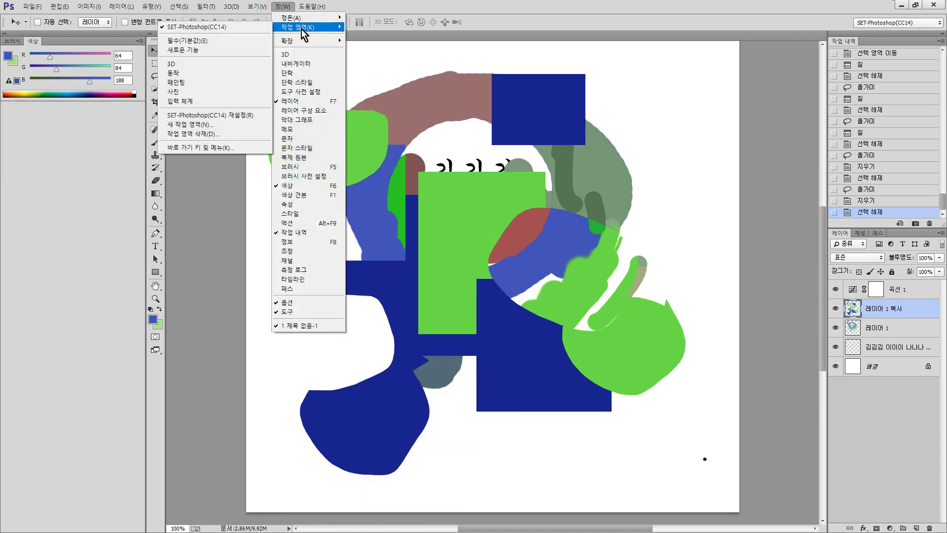
click(253, 116)
Close the floating panel group that holds Swatches, Styles, Actions and Properties without adding a swatch.
click(650, 64)
click(722, 114)
click(581, 191)
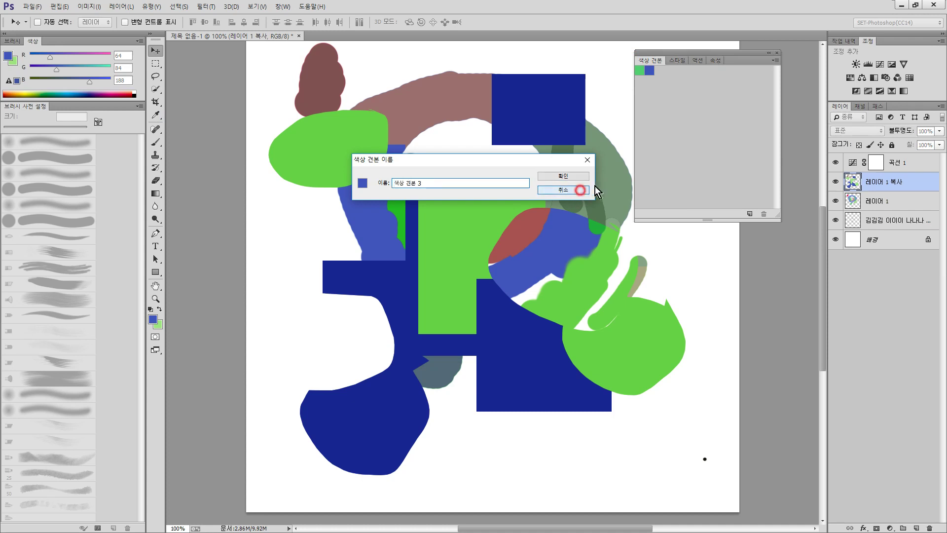
click(777, 53)
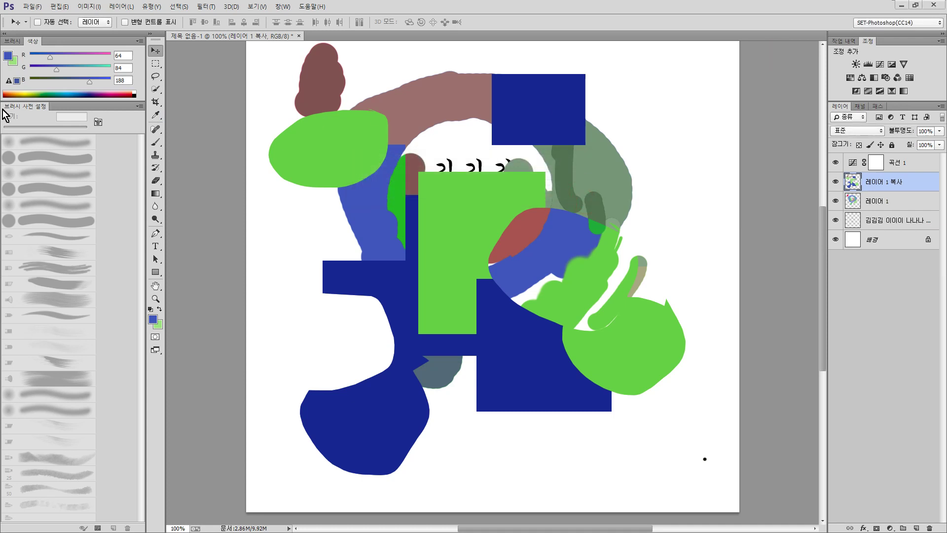
Switch to File Explorer and examine the SET-Photoshop(CC14) workspace file in the WorkSpaces settings folder.
click(282, 7)
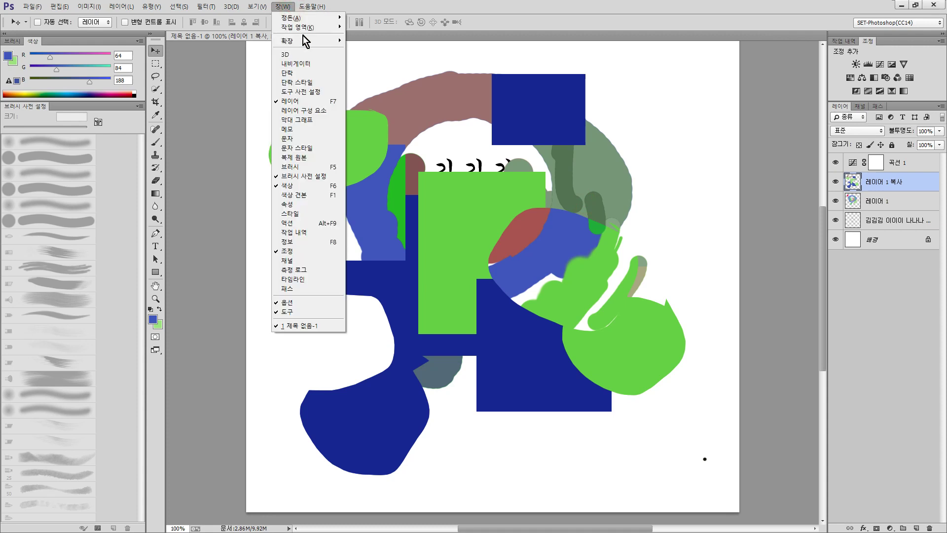
click(303, 27)
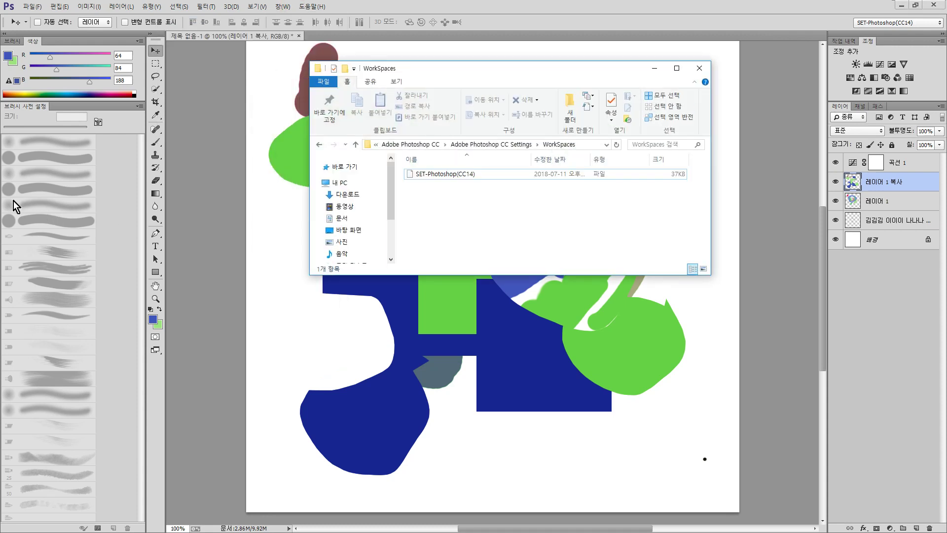
click(493, 209)
click(434, 176)
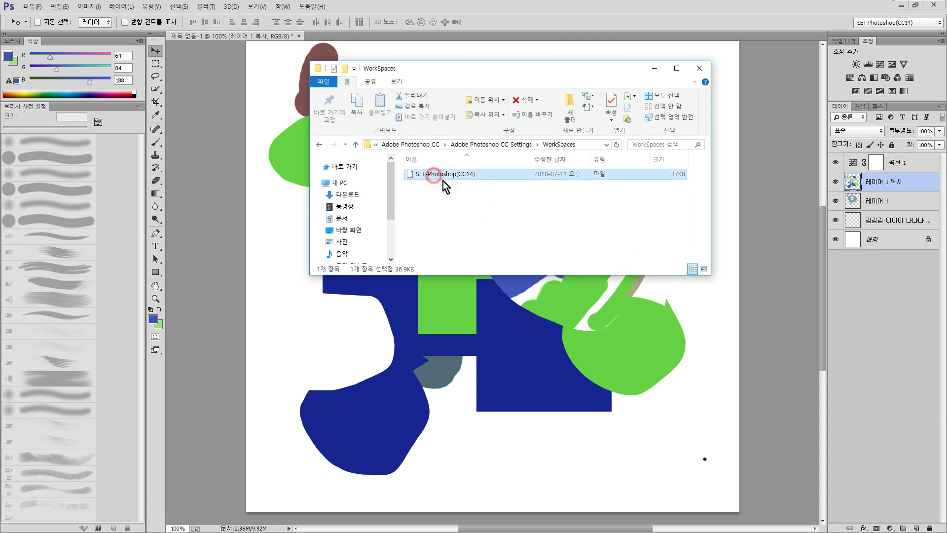
drag(507, 205, 449, 171)
click(482, 202)
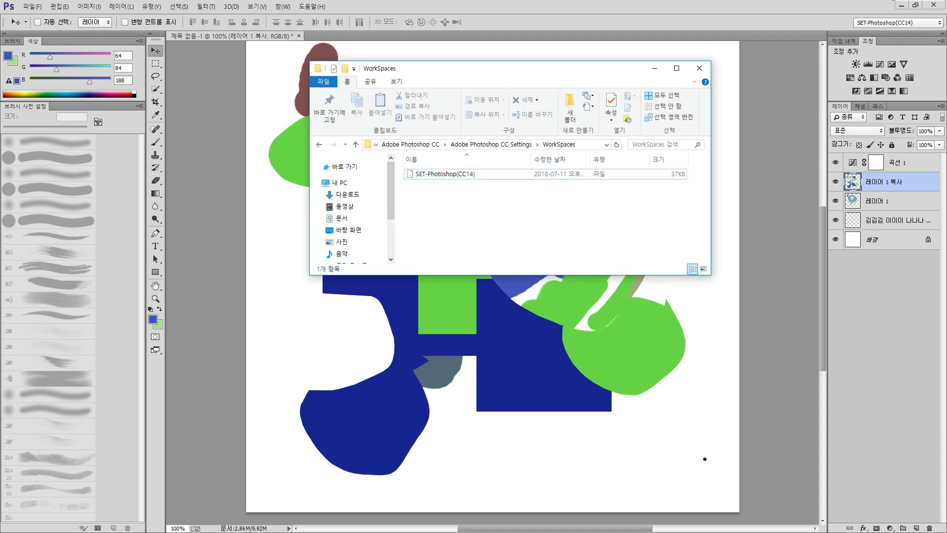
Switch to Notepad and read through the full WorkSpaces folder path in 포토샵작업영역저장루트.txt.
key(alt+Tab)
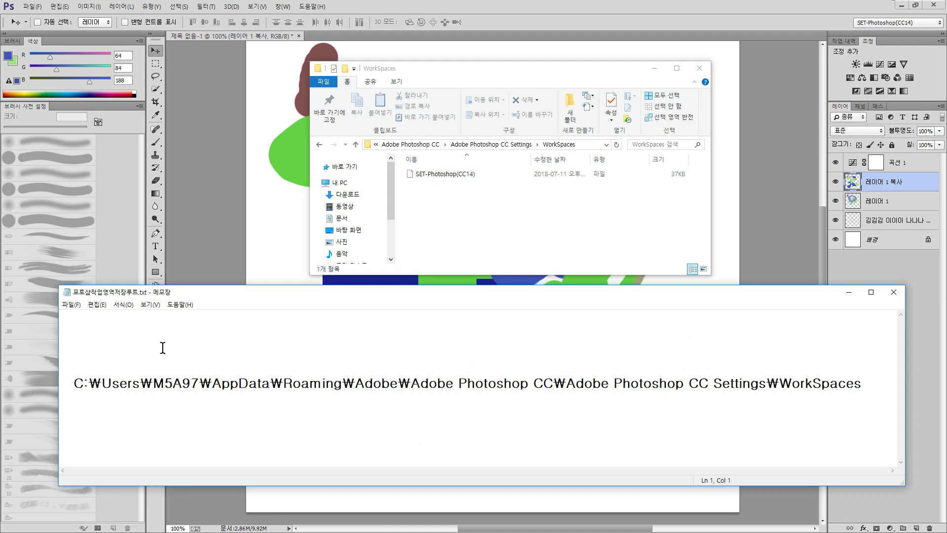
drag(73, 383, 863, 387)
click(871, 384)
click(853, 422)
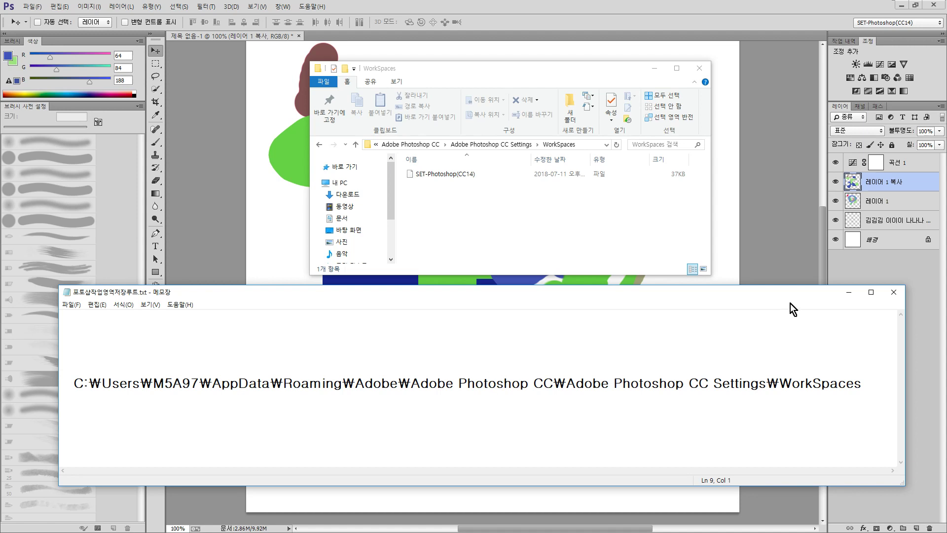